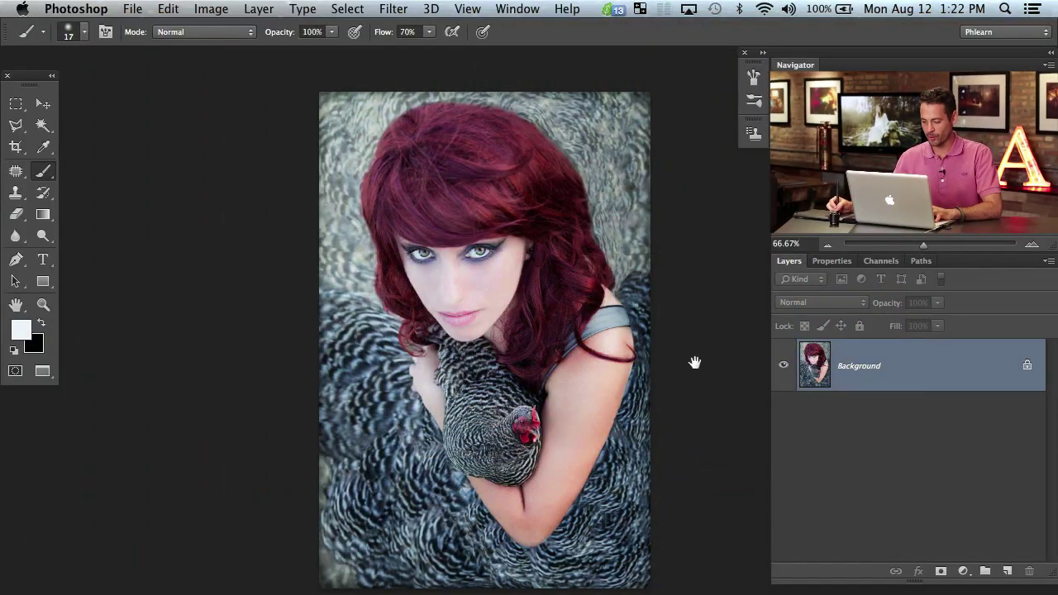
{"action": "left_click_drag", "start_coordinate": [695, 364], "coordinate": [674, 357]}
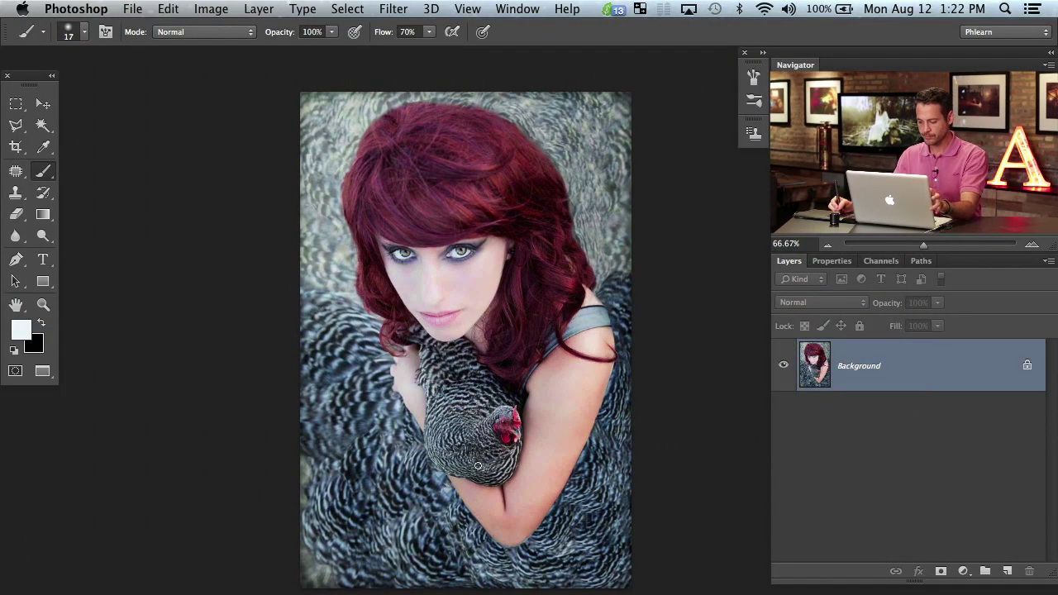
{"action": "key", "text": "super+0"}
{"action": "key", "text": "super+plus"}
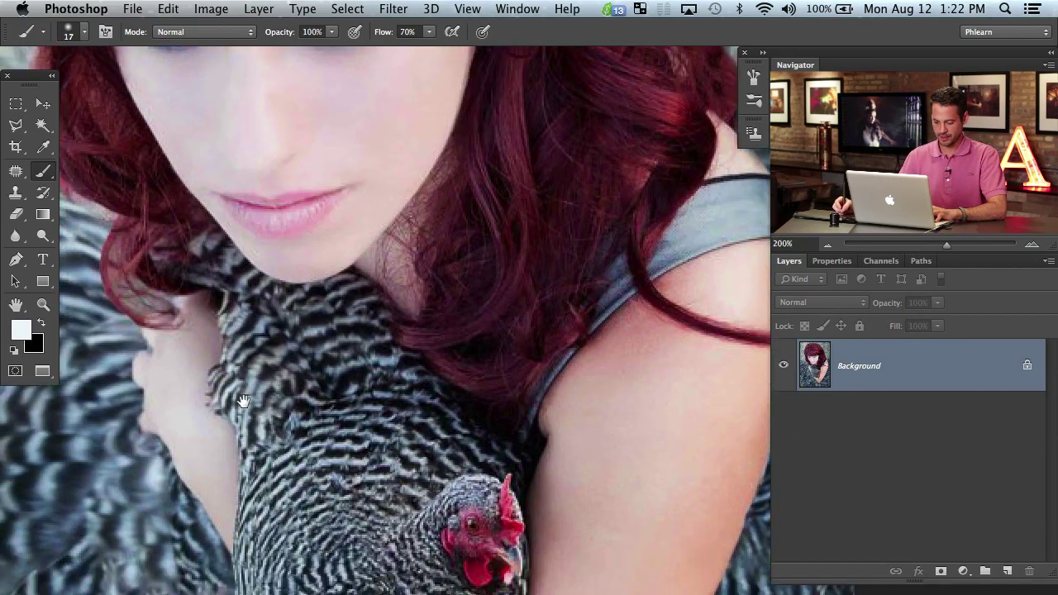
{"action": "mouse_move", "coordinate": [463, 422]}
{"action": "left_mouse_down"}
{"action": "mouse_move", "coordinate": [292, 388]}
{"action": "mouse_move", "coordinate": [314, 240]}
{"action": "left_mouse_up"}
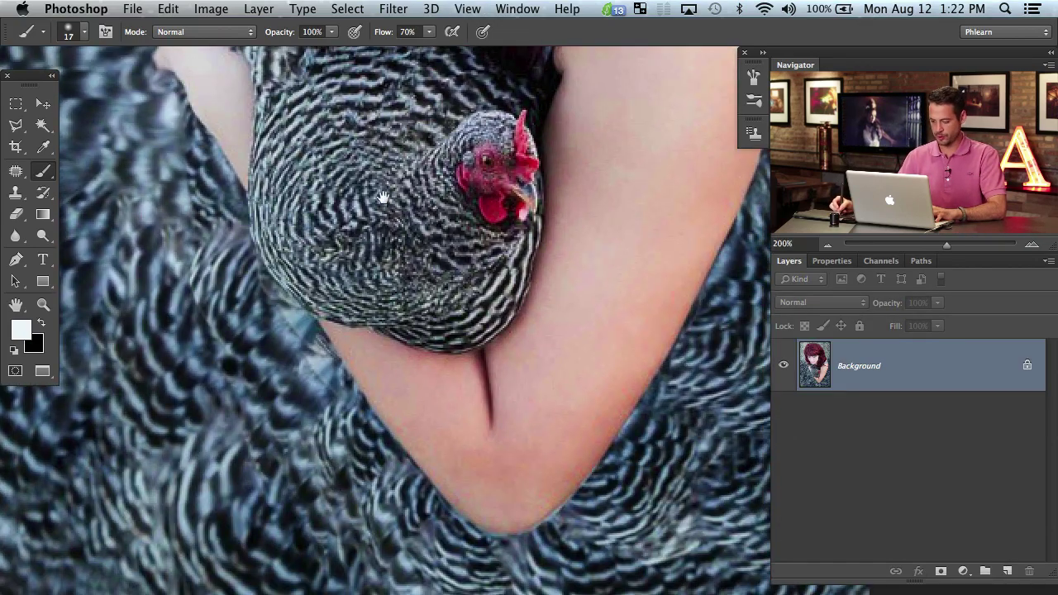
{"action": "left_click_drag", "start_coordinate": [383, 197], "coordinate": [394, 248]}
{"action": "key", "text": "super+0"}
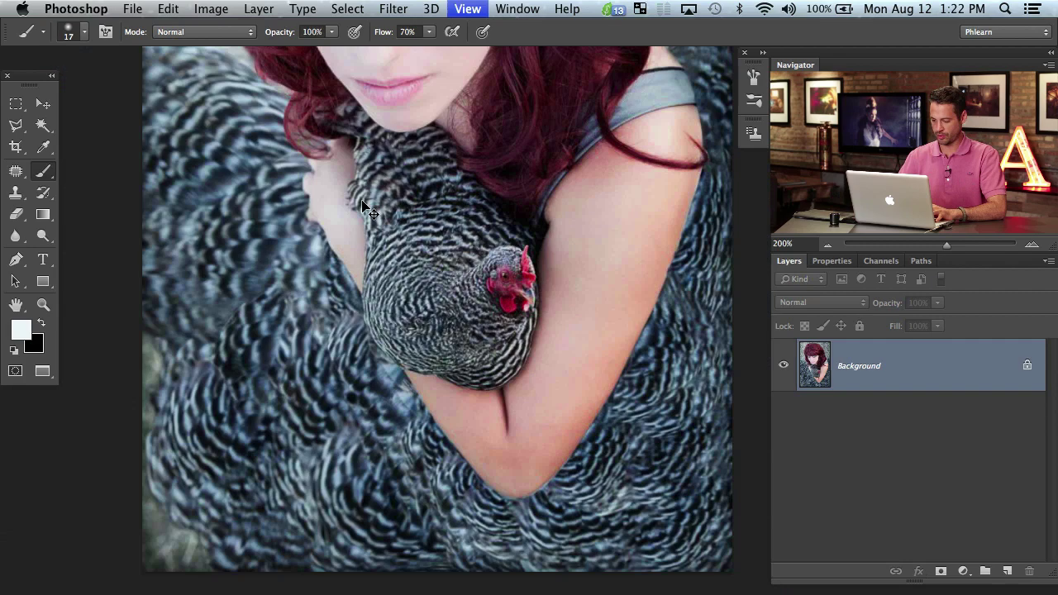
{"action": "key", "text": "super+1"}
{"action": "left_click_drag", "start_coordinate": [359, 306], "coordinate": [336, 321]}
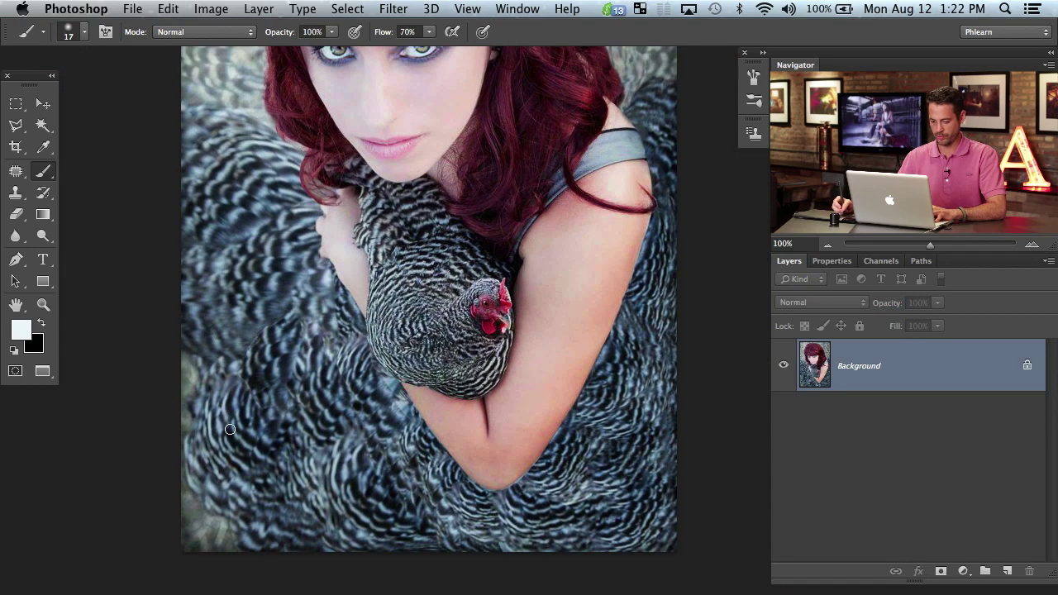
{"action": "mouse_move", "coordinate": [364, 389]}
{"action": "left_mouse_down"}
{"action": "mouse_move", "coordinate": [275, 400]}
{"action": "mouse_move", "coordinate": [248, 426]}
{"action": "left_mouse_up"}
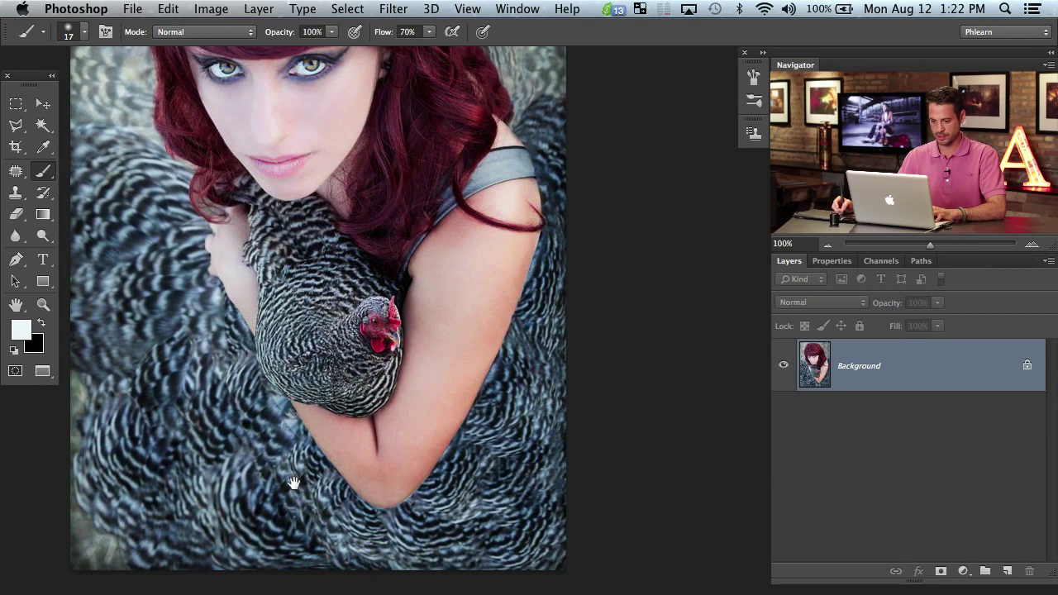
{"action": "left_click_drag", "start_coordinate": [293, 482], "coordinate": [330, 570]}
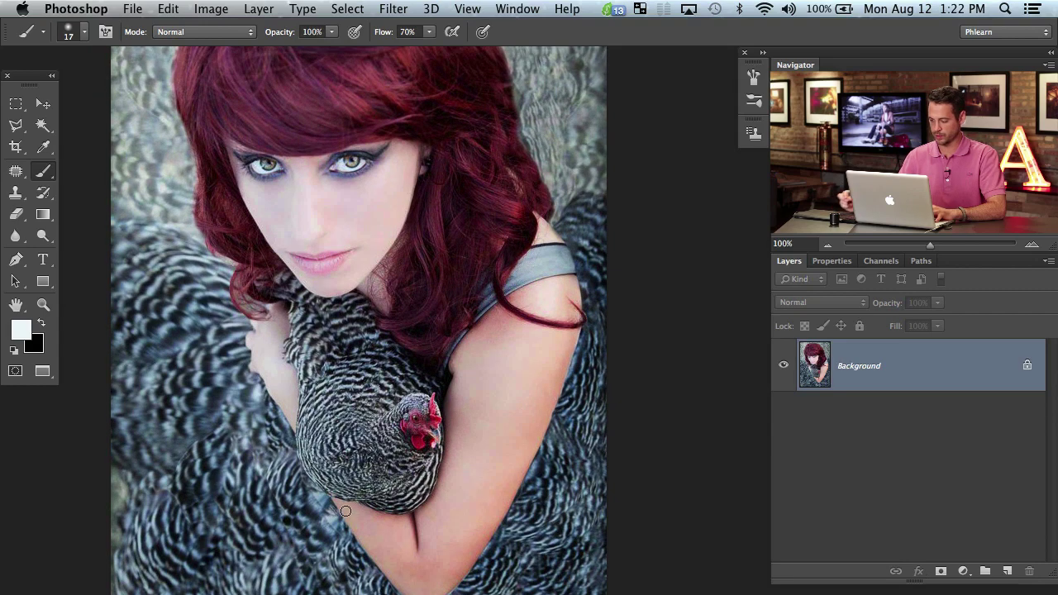
{"action": "key", "text": "ctrl+minus"}
{"action": "left_click_drag", "start_coordinate": [432, 430], "coordinate": [326, 412]}
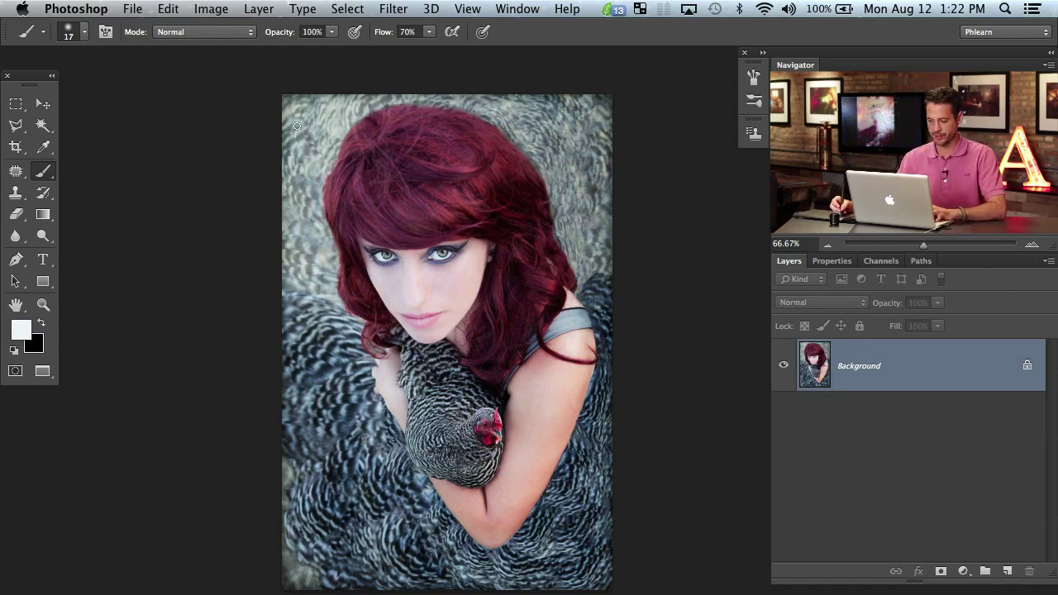
Add a Curves adjustment layer pulled down to darken, with its mask inverted to hide it.
{"action": "left_click", "coordinate": [964, 571]}
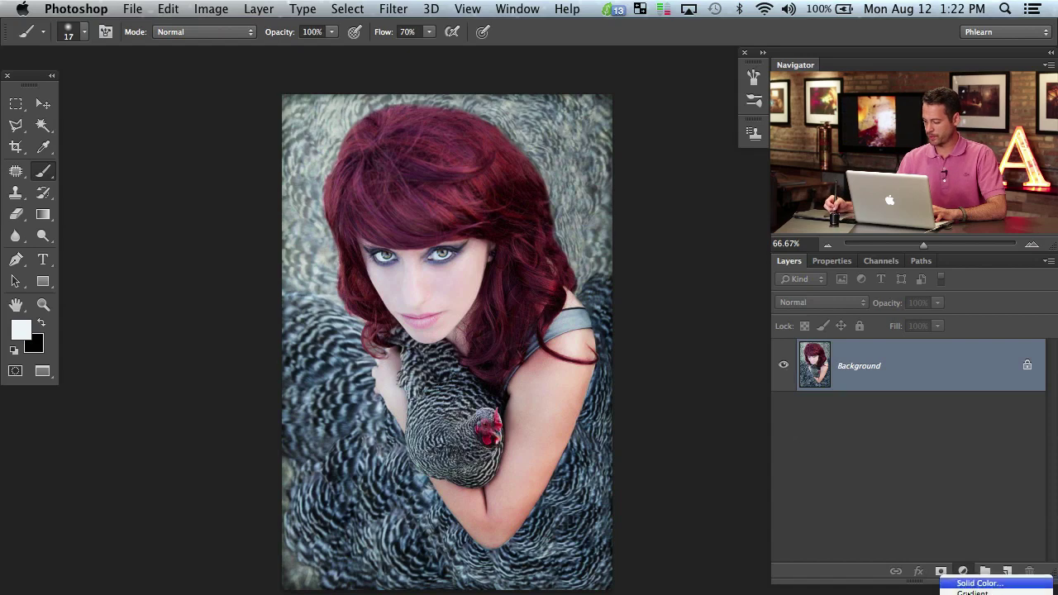
{"action": "left_click", "coordinate": [983, 550]}
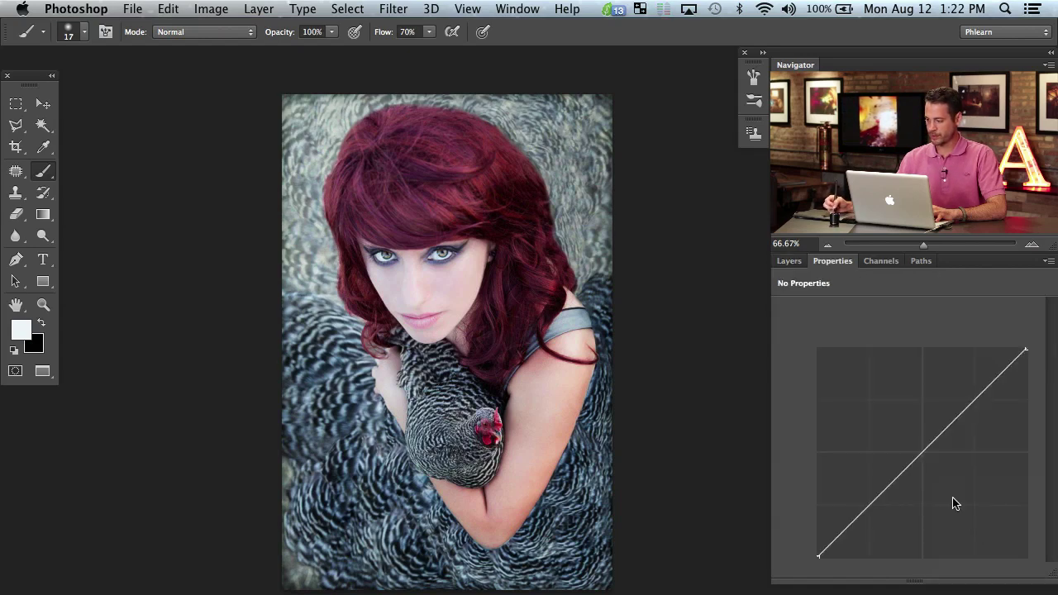
{"action": "left_click_drag", "start_coordinate": [914, 467], "coordinate": [935, 492]}
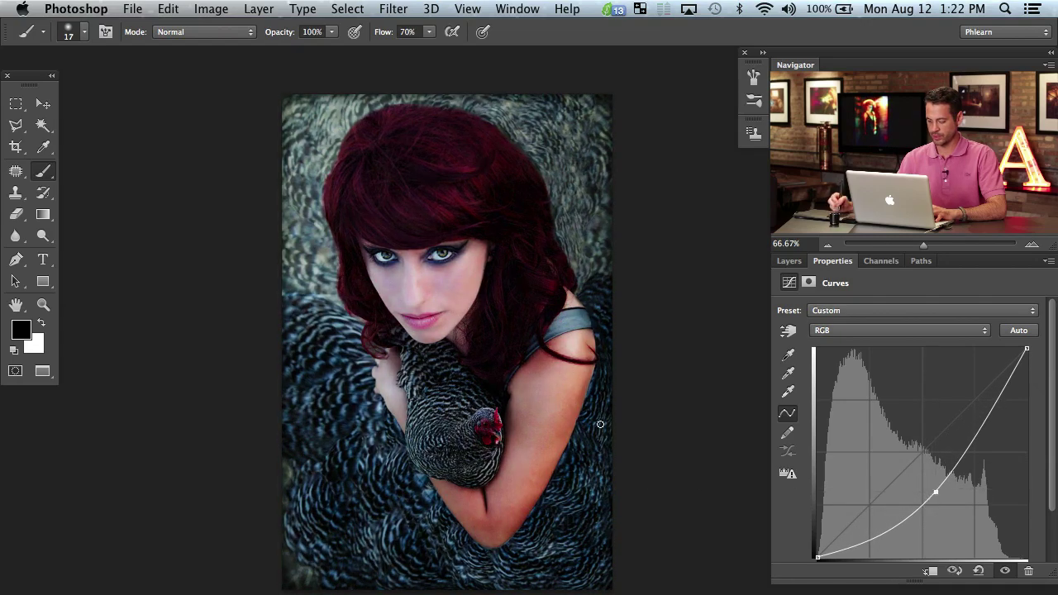
{"action": "key", "text": "super+i"}
Zoom in on the hair and brush darkening onto the background right of and above it.
{"action": "key", "text": "super+plus"}
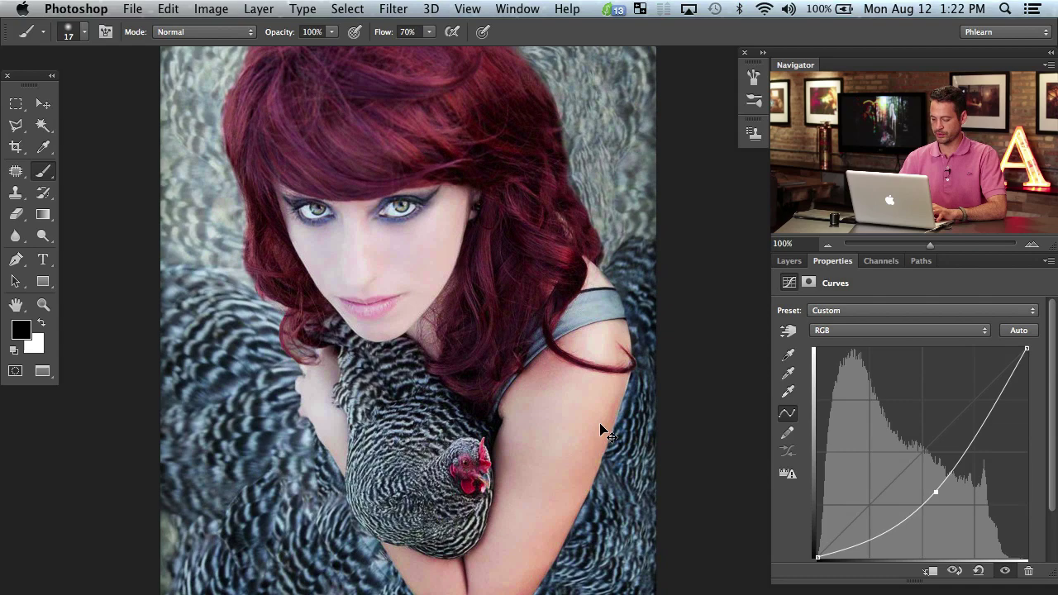
{"action": "mouse_move", "coordinate": [430, 166]}
{"action": "left_mouse_down"}
{"action": "mouse_move", "coordinate": [530, 237]}
{"action": "mouse_move", "coordinate": [578, 377]}
{"action": "left_mouse_up"}
{"action": "key", "text": "bracketright"}
{"action": "key", "text": "bracketright"}
{"action": "key", "text": "bracketright"}
{"action": "key", "text": "x"}
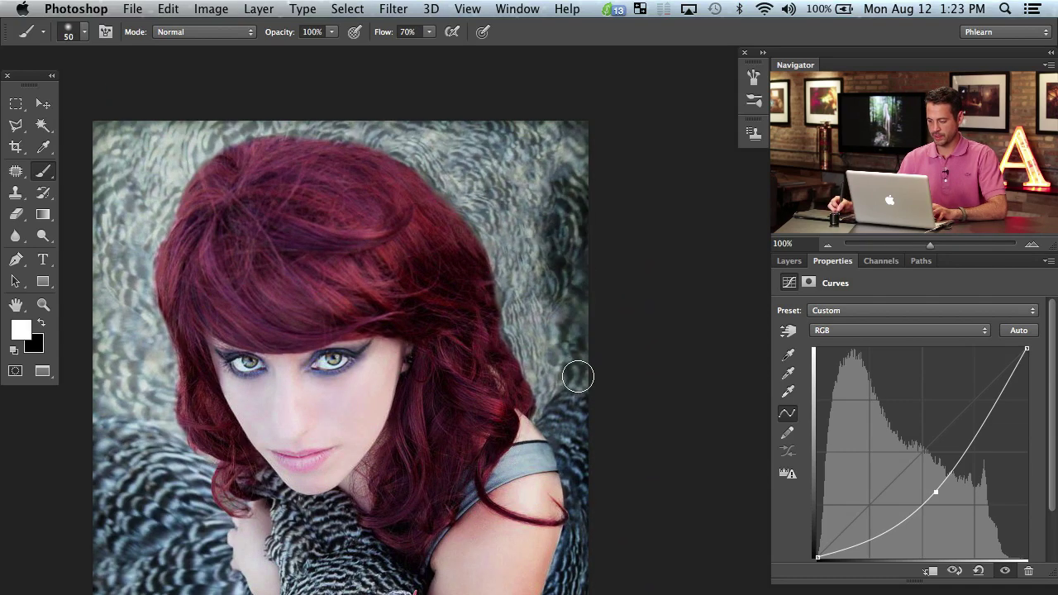
{"action": "left_click_drag", "start_coordinate": [539, 405], "coordinate": [512, 248]}
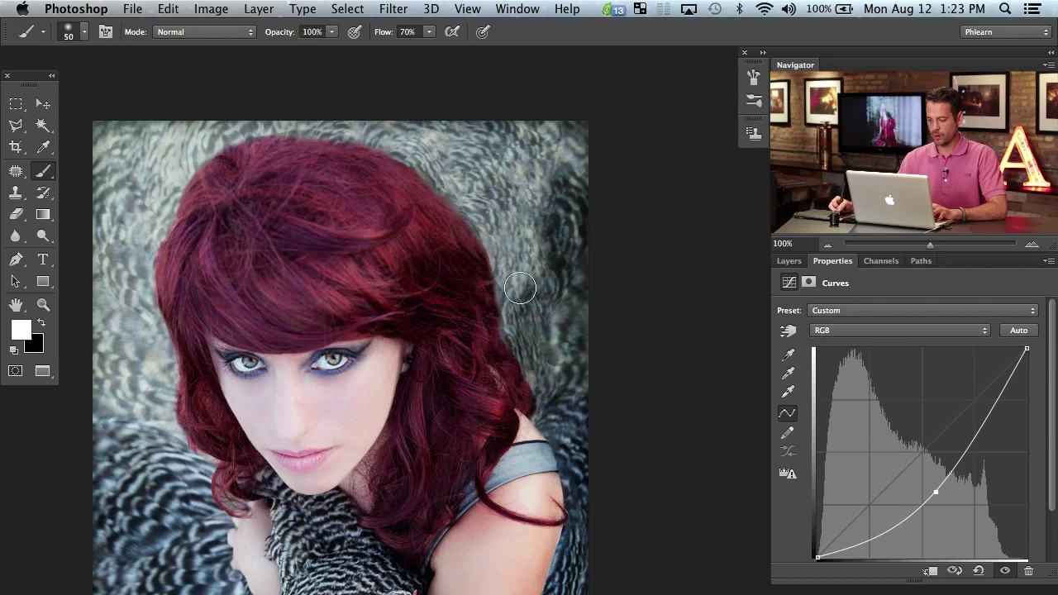
{"action": "mouse_move", "coordinate": [537, 308]}
{"action": "left_mouse_down"}
{"action": "mouse_move", "coordinate": [477, 160]}
{"action": "mouse_move", "coordinate": [478, 195]}
{"action": "left_mouse_up"}
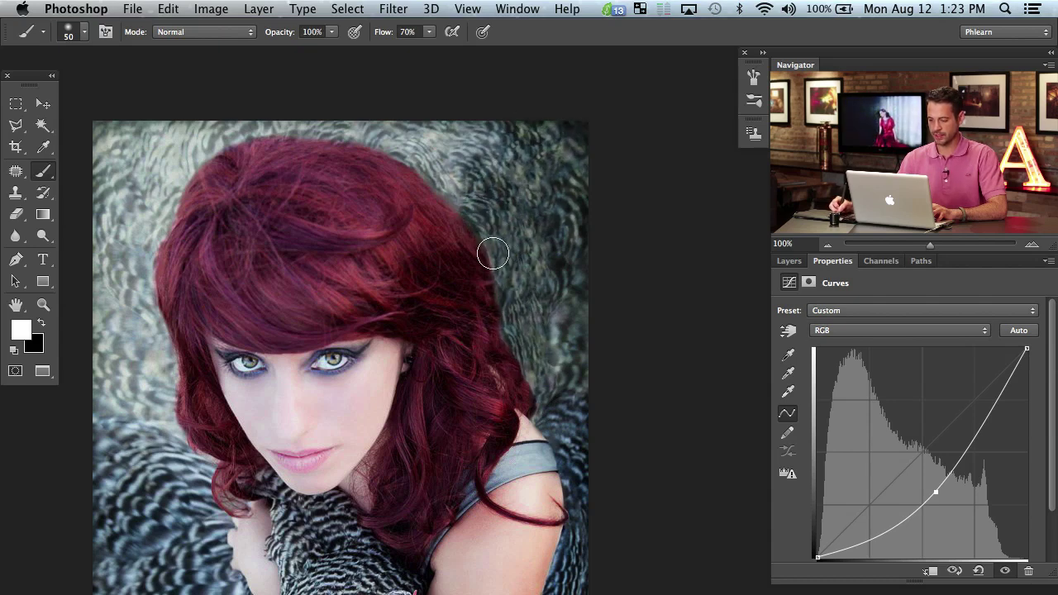
{"action": "left_click_drag", "start_coordinate": [492, 254], "coordinate": [397, 140]}
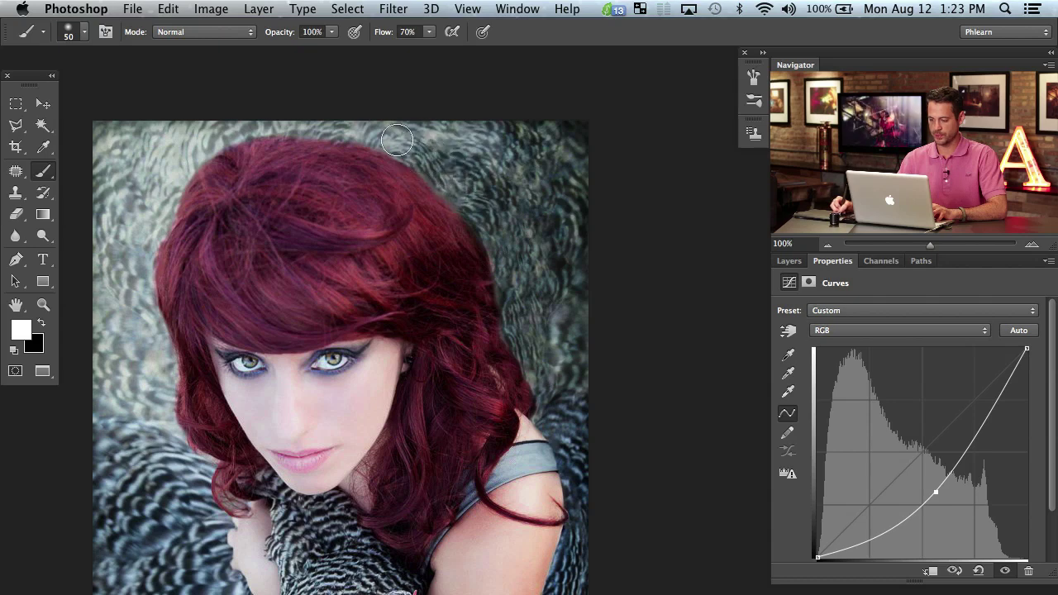
{"action": "scroll", "coordinate": [467, 130], "scroll_direction": "left", "scroll_amount": 3}
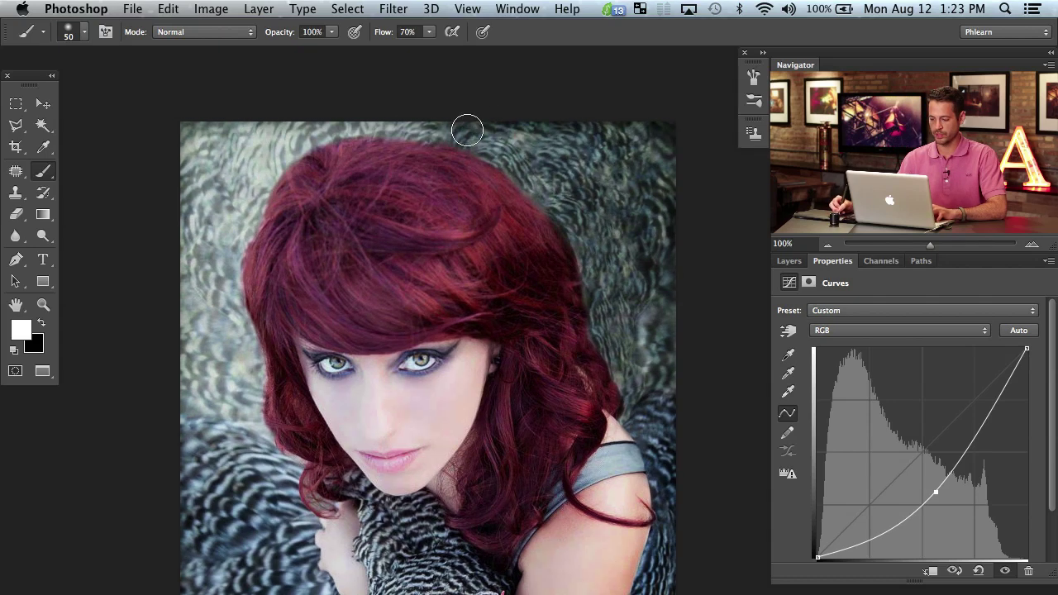
Brush darkening along the hair's upper-left edge and the background left of the hair.
{"action": "left_click_drag", "start_coordinate": [343, 132], "coordinate": [262, 176]}
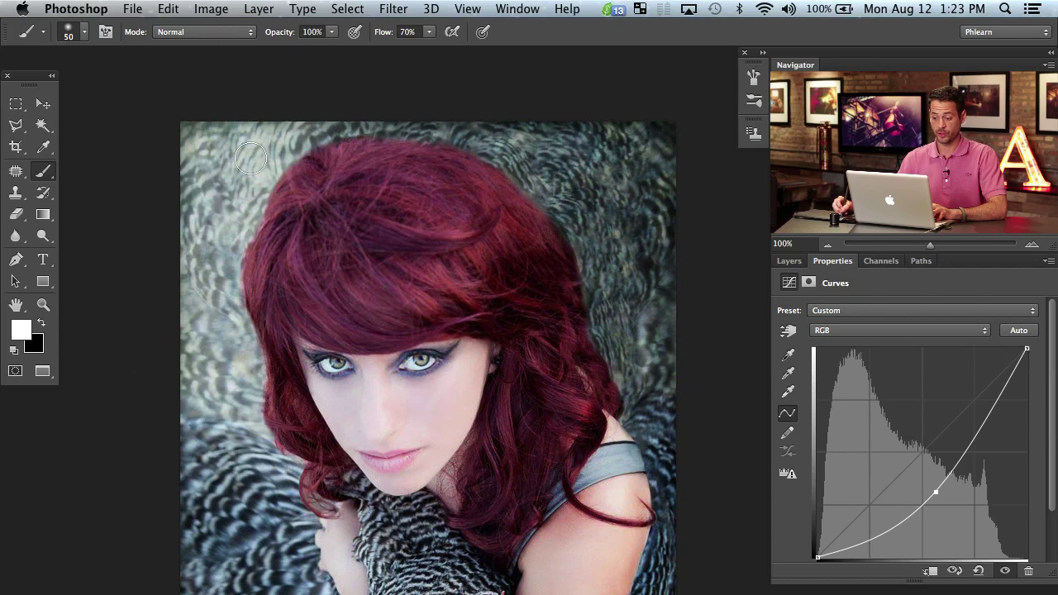
{"action": "key", "text": "x"}
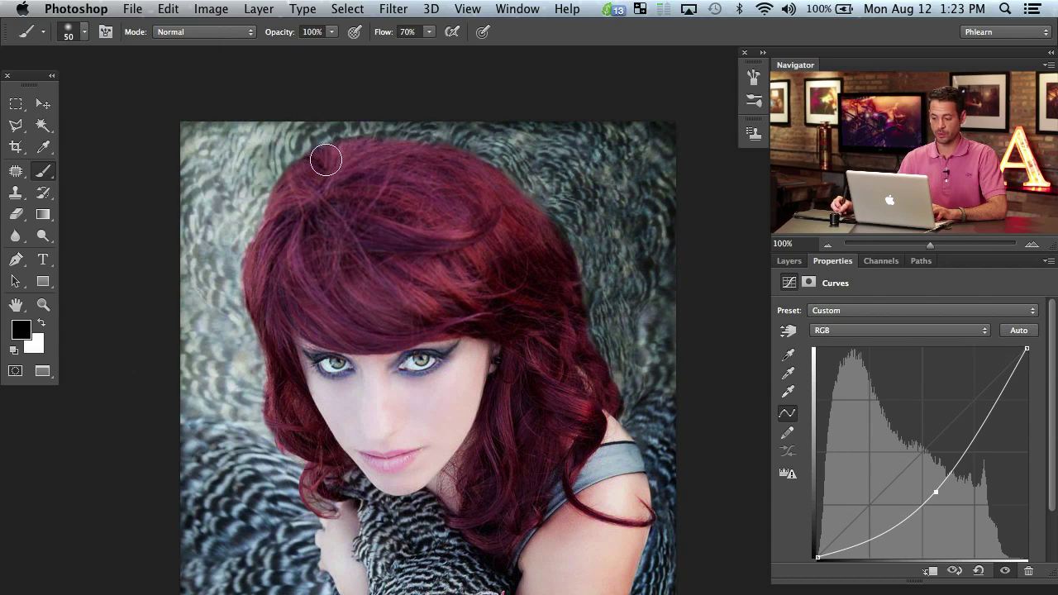
{"action": "key", "text": "x"}
{"action": "left_click_drag", "start_coordinate": [289, 147], "coordinate": [265, 165]}
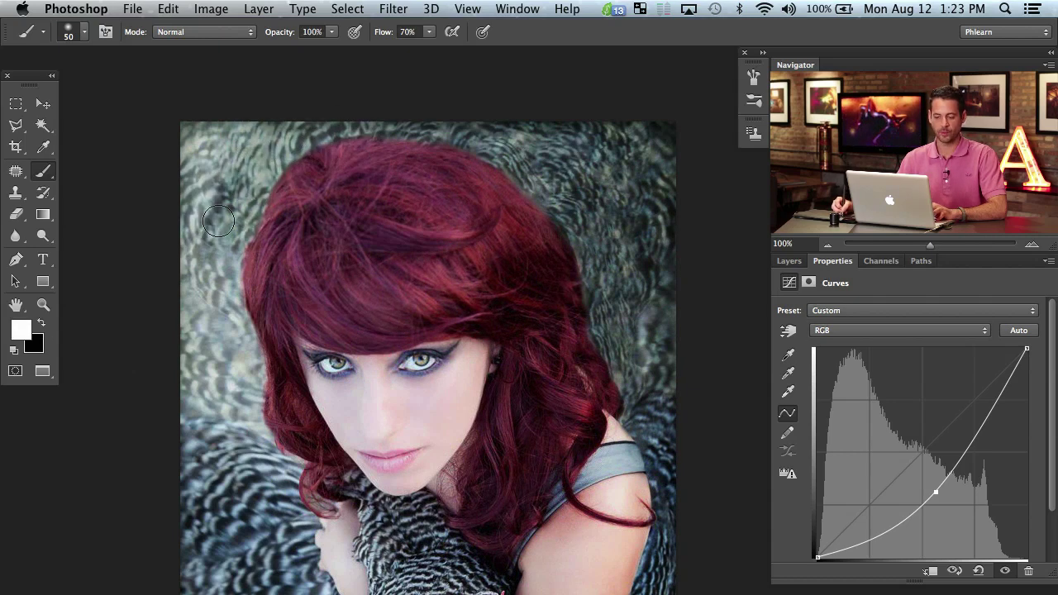
{"action": "mouse_move", "coordinate": [241, 236]}
{"action": "left_mouse_down"}
{"action": "mouse_move", "coordinate": [199, 133]}
{"action": "mouse_move", "coordinate": [194, 270]}
{"action": "mouse_move", "coordinate": [206, 355]}
{"action": "left_mouse_up"}
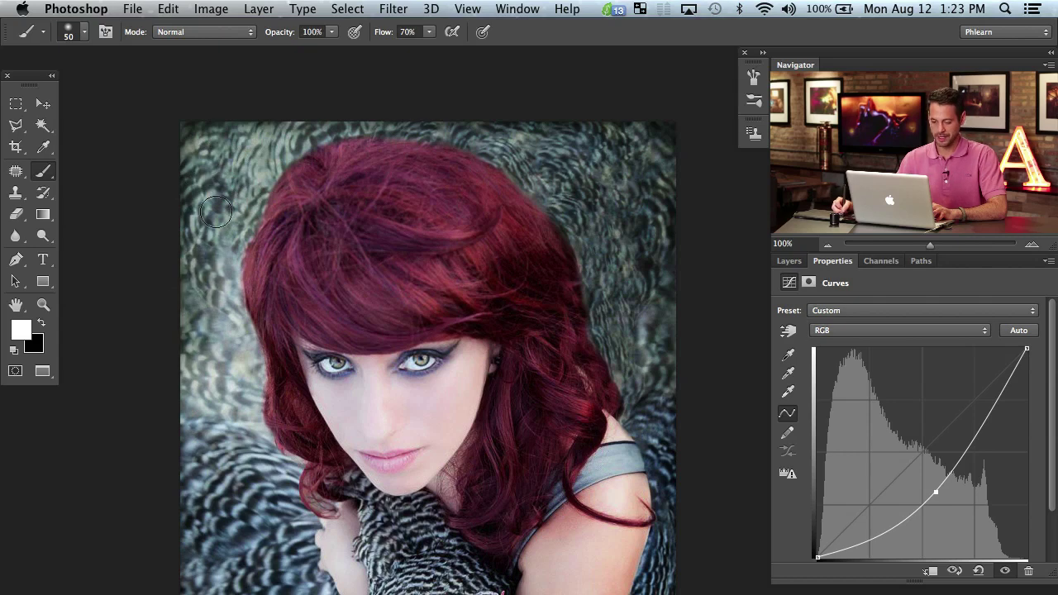
{"action": "key", "text": "bracketleft"}
{"action": "key", "text": "bracketleft"}
{"action": "key", "text": "bracketleft"}
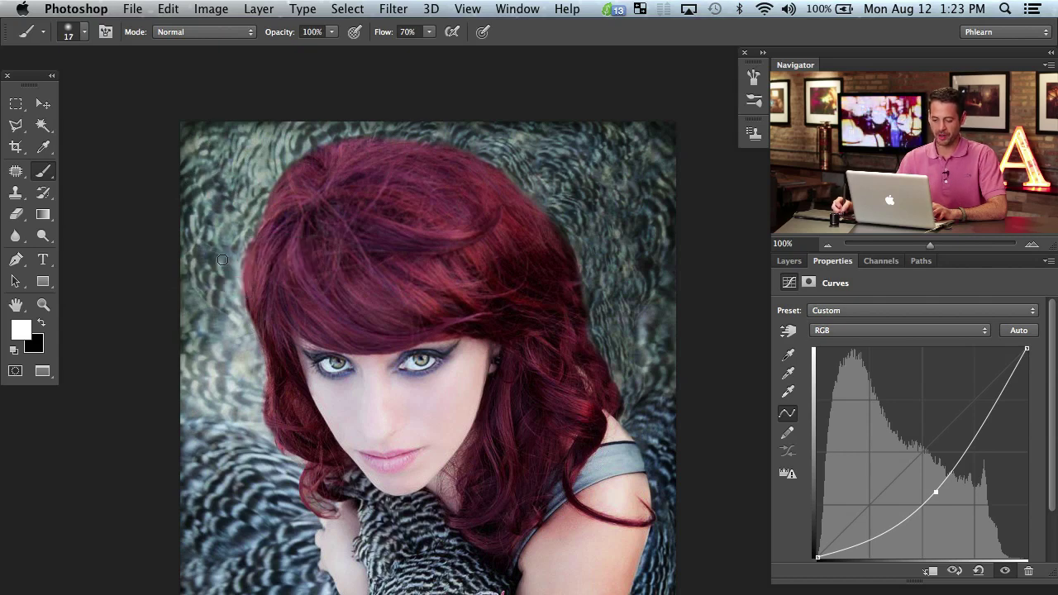
{"action": "key", "text": "bracketright"}
{"action": "key", "text": "bracketright"}
{"action": "key", "text": "bracketright"}
{"action": "left_click_drag", "start_coordinate": [236, 249], "coordinate": [249, 356]}
{"action": "mouse_move", "coordinate": [254, 413]}
{"action": "left_mouse_down"}
{"action": "mouse_move", "coordinate": [198, 388]}
{"action": "mouse_move", "coordinate": [205, 279]}
{"action": "left_mouse_up"}
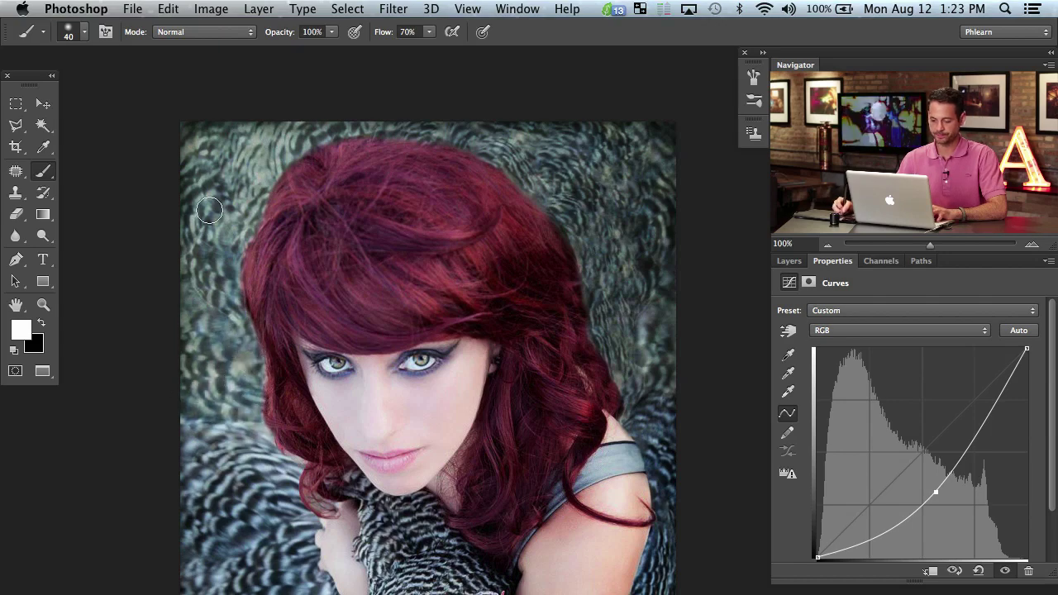
Zoom out to the whole photo, recentre it, and enlarge the brush for broad areas.
{"action": "key", "text": "super+plus"}
{"action": "key", "text": "super+minus"}
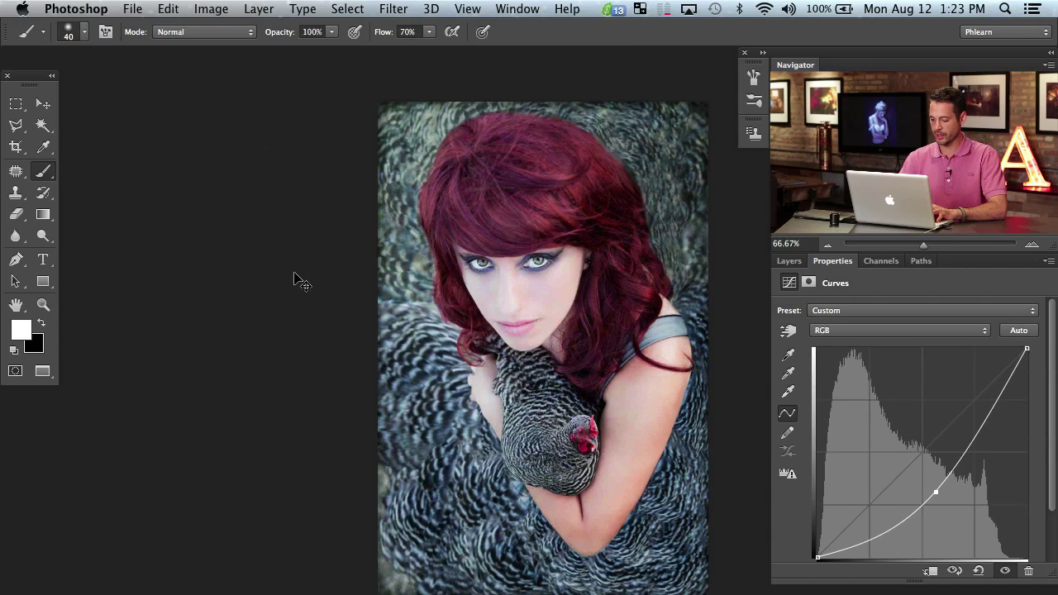
{"action": "left_click_drag", "start_coordinate": [439, 371], "coordinate": [433, 329]}
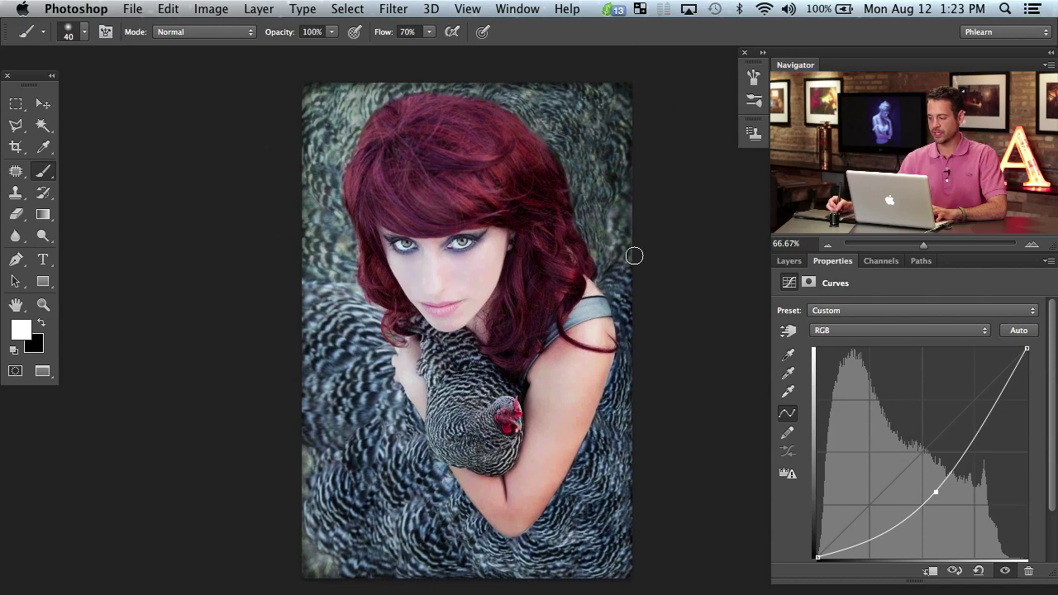
{"action": "left_click_drag", "start_coordinate": [634, 255], "coordinate": [606, 259]}
{"action": "key", "text": "bracketright"}
{"action": "key", "text": "bracketright"}
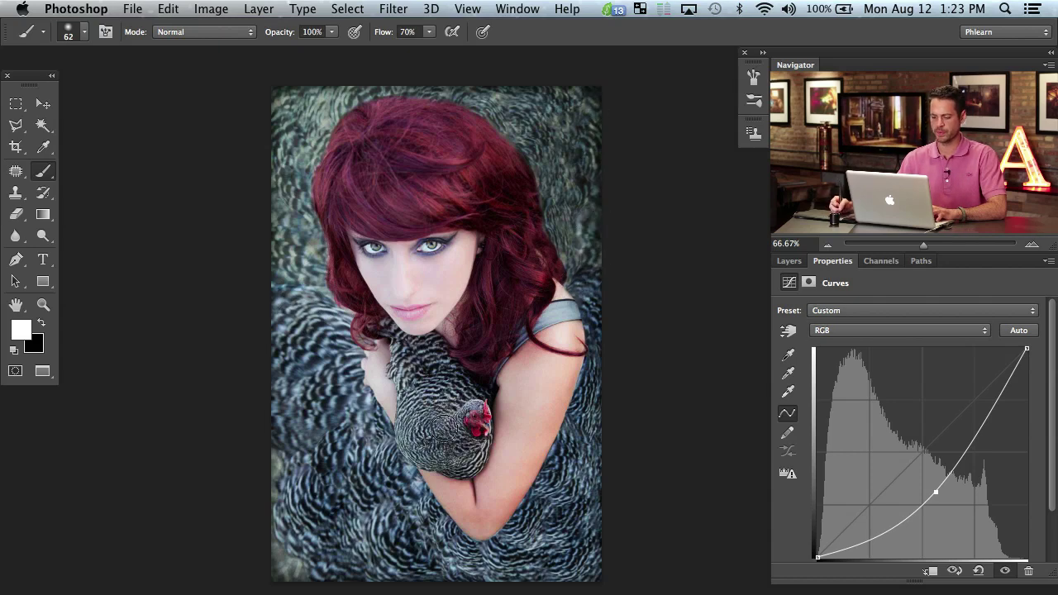
{"action": "left_click_drag", "start_coordinate": [478, 411], "coordinate": [464, 411]}
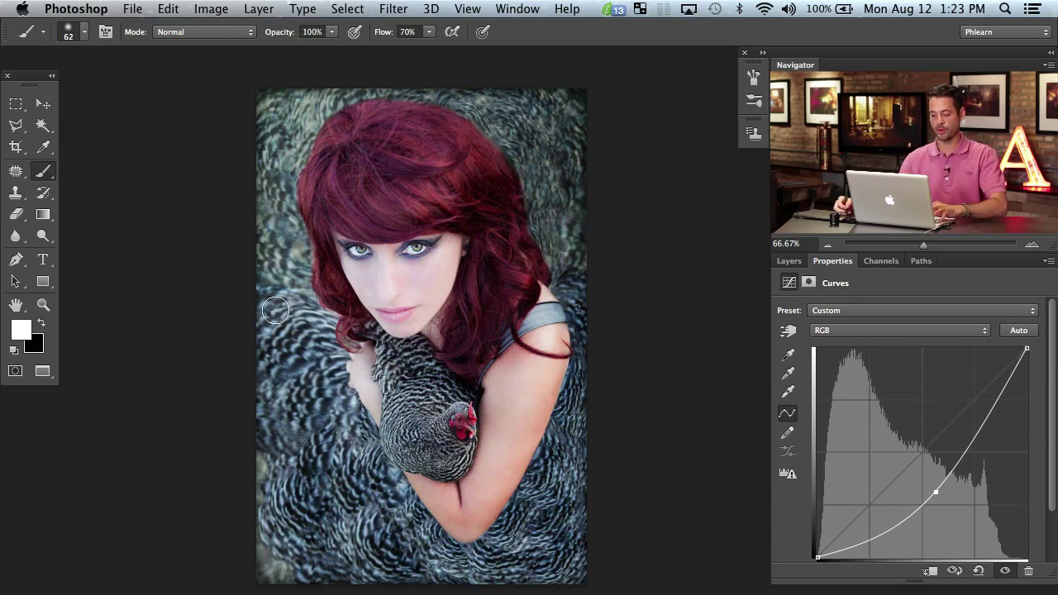
Add a Hue/Saturation layer with Colorize on, Hue about 226 and Saturation 12.
{"action": "left_click", "coordinate": [789, 262]}
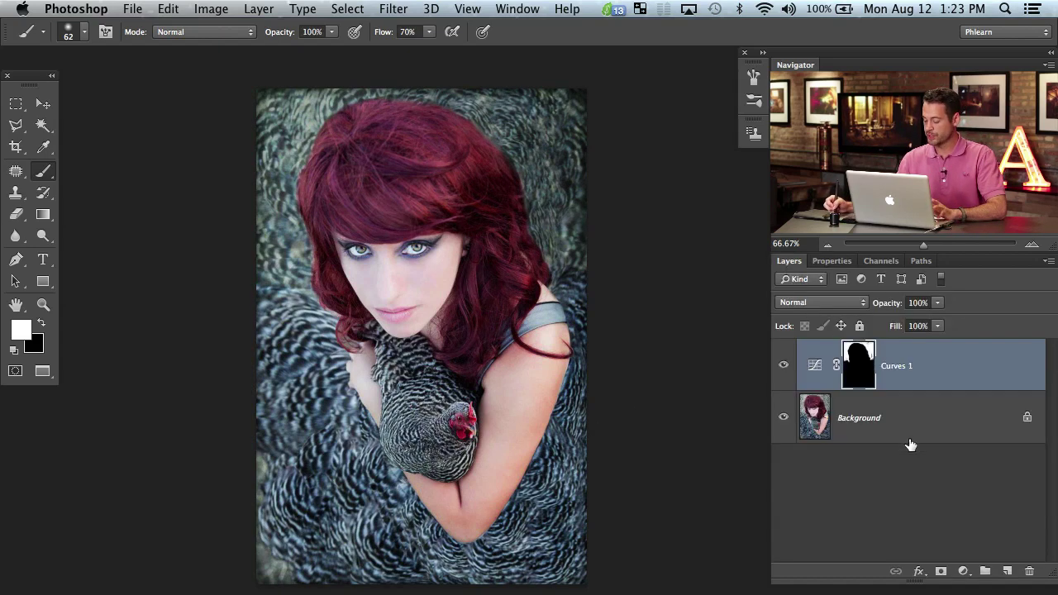
{"action": "left_click", "coordinate": [965, 571]}
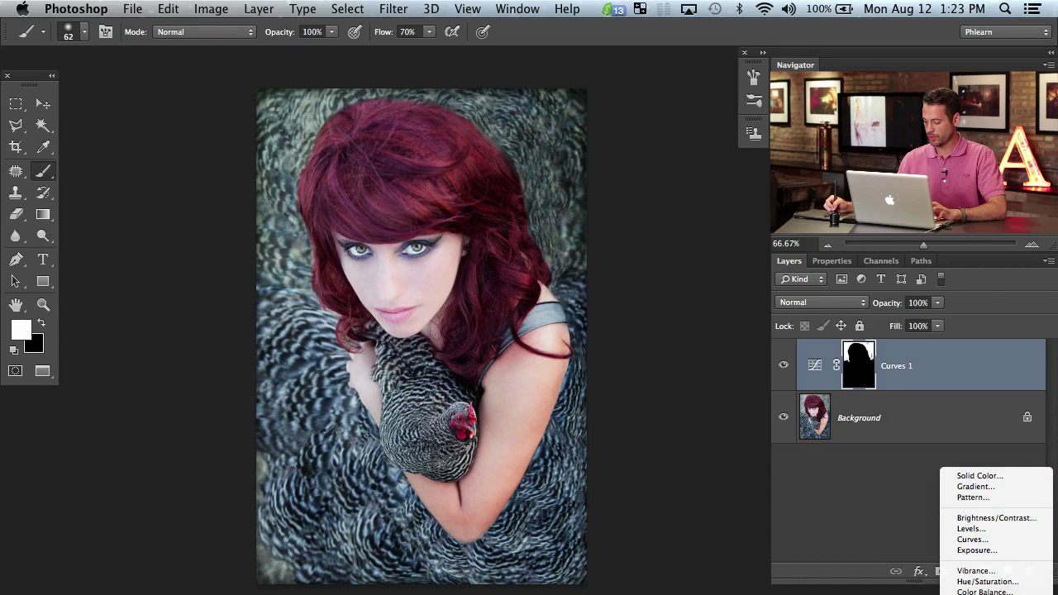
{"action": "left_click", "coordinate": [991, 582]}
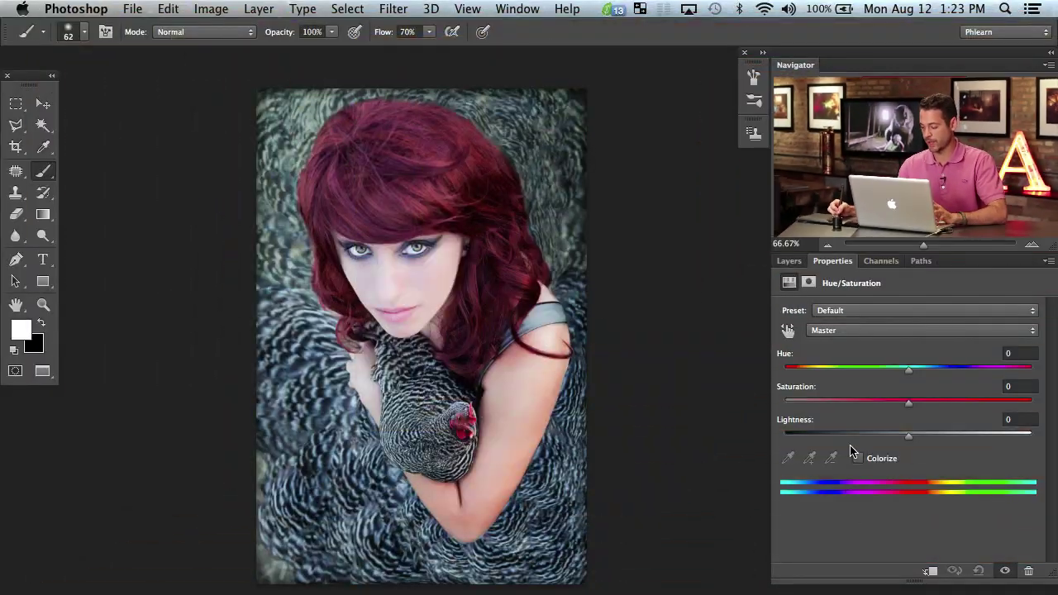
{"action": "left_click", "coordinate": [859, 458]}
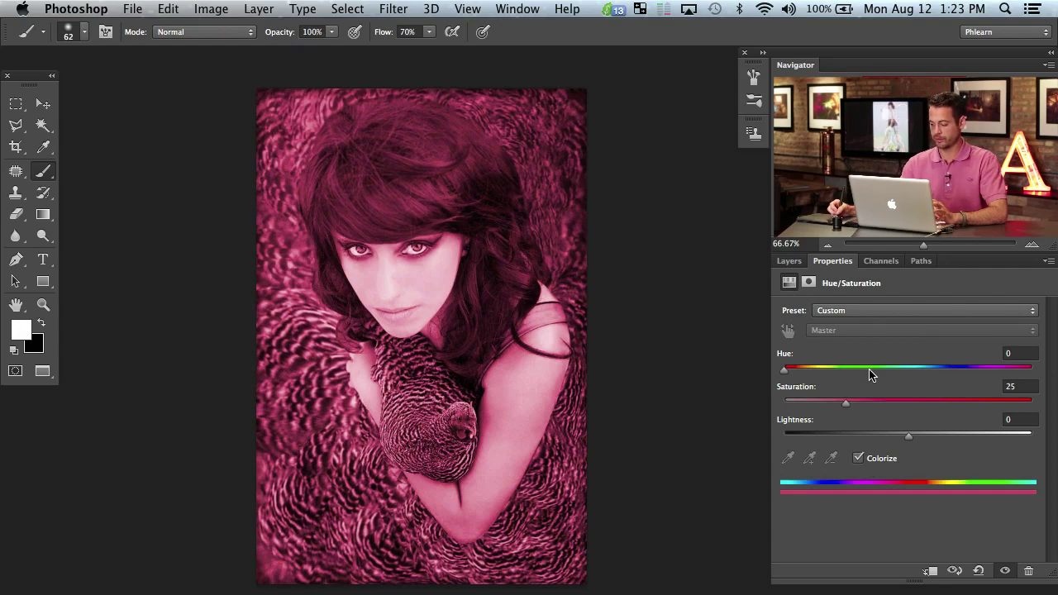
{"action": "left_click", "coordinate": [926, 369]}
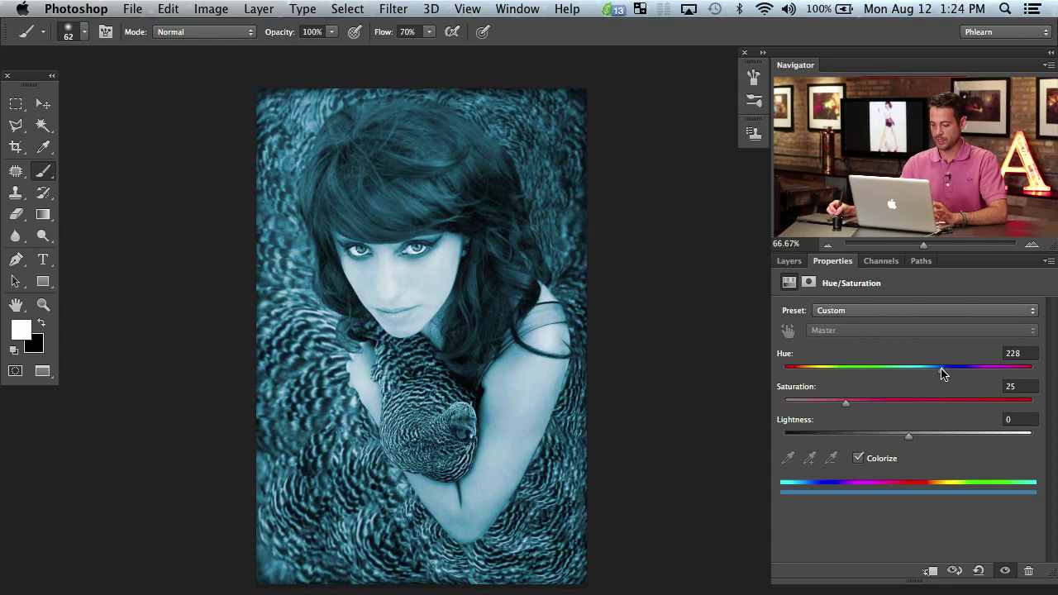
{"action": "left_click_drag", "start_coordinate": [944, 374], "coordinate": [939, 374]}
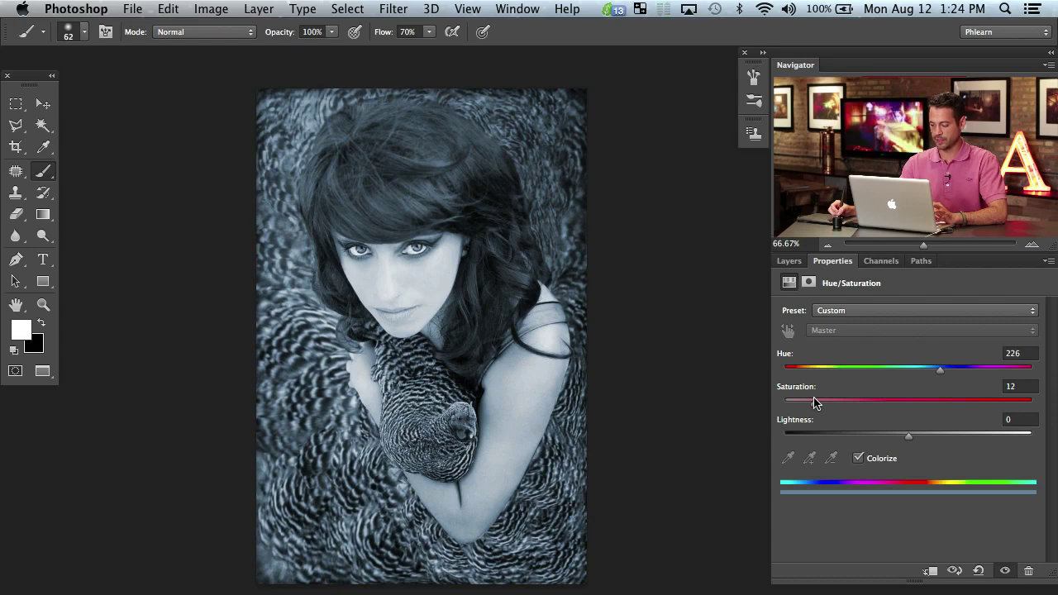
Toggle the blue-grey tint layer on and off to compare the photo.
{"action": "left_click", "coordinate": [789, 263]}
{"action": "left_click", "coordinate": [783, 365]}
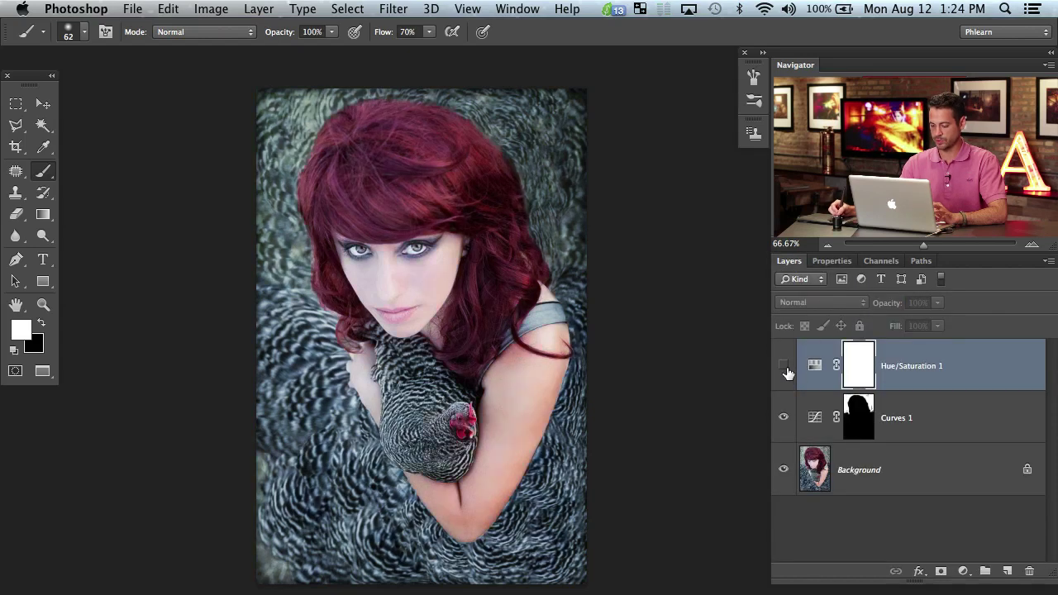
{"action": "left_click", "coordinate": [783, 365]}
{"action": "left_click", "coordinate": [784, 366]}
{"action": "left_click", "coordinate": [786, 368]}
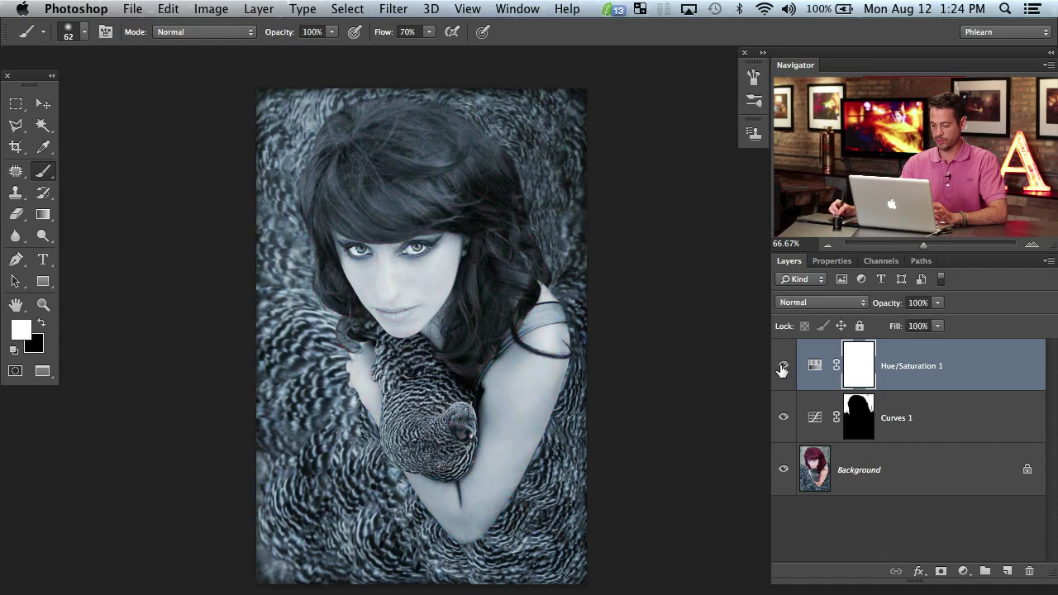
{"action": "left_click", "coordinate": [783, 365]}
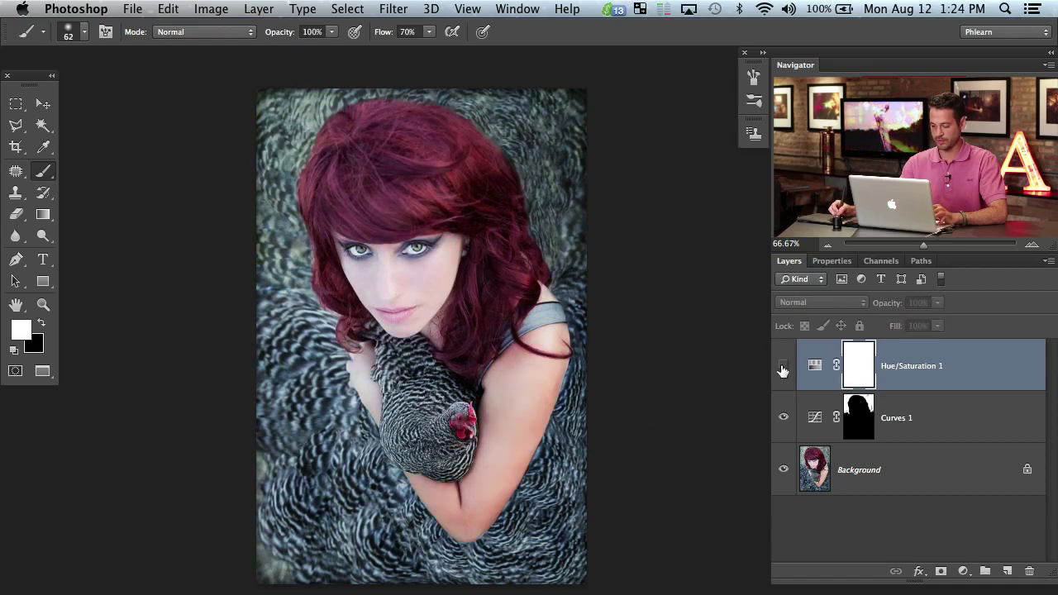
{"action": "left_click", "coordinate": [783, 365]}
{"action": "left_click", "coordinate": [783, 366]}
{"action": "left_click", "coordinate": [782, 368]}
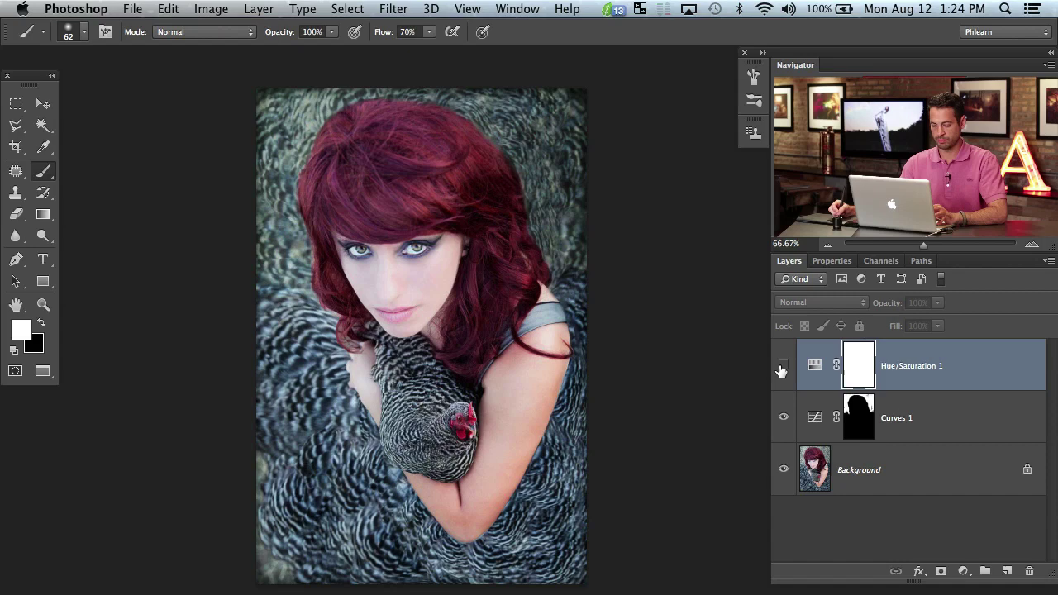
Invert the tint layer's mask and paint the tint into the lower-left background feathers.
{"action": "key", "text": "super+i"}
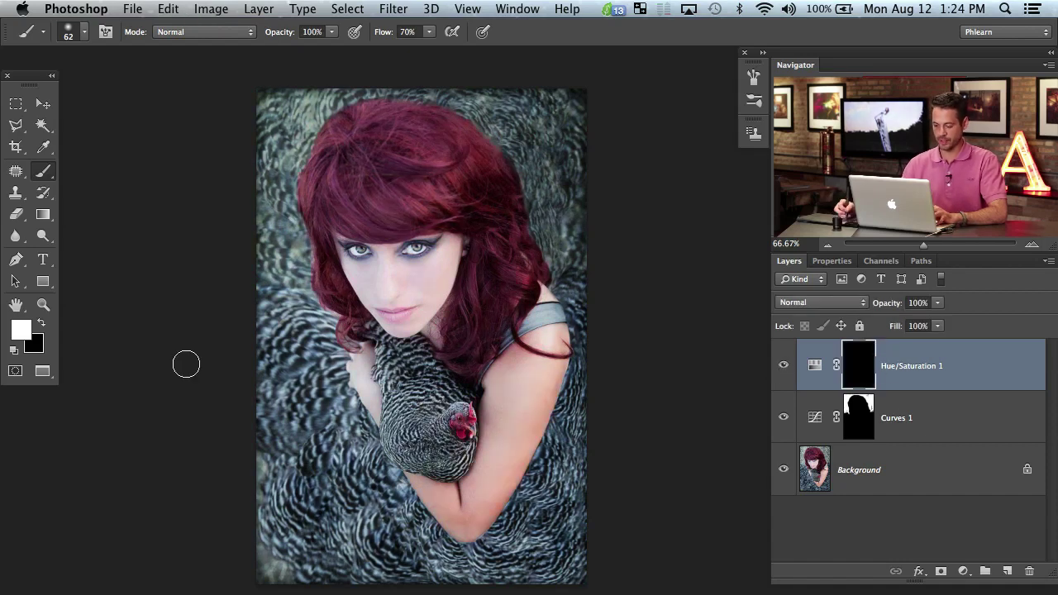
{"action": "key", "text": "bracketright"}
{"action": "key", "text": "bracketright"}
{"action": "key", "text": "bracketright"}
{"action": "left_click_drag", "start_coordinate": [339, 545], "coordinate": [322, 479]}
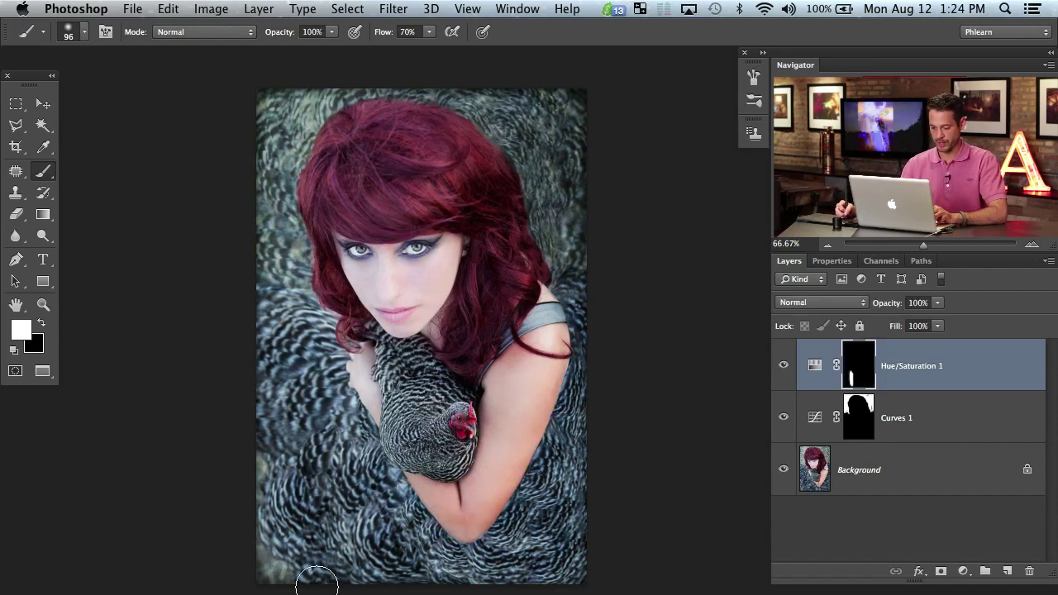
{"action": "left_click_drag", "start_coordinate": [306, 570], "coordinate": [326, 487]}
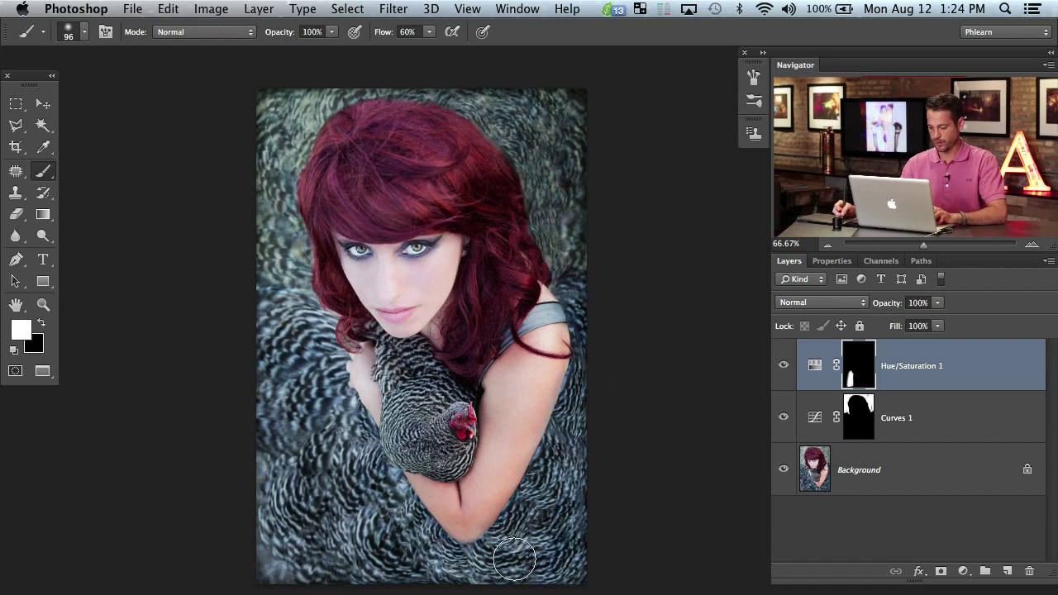
Toggle the tint to check the masked area, then shrink the brush for edges near the chicken.
{"action": "left_click", "coordinate": [784, 365]}
{"action": "left_click", "coordinate": [787, 366]}
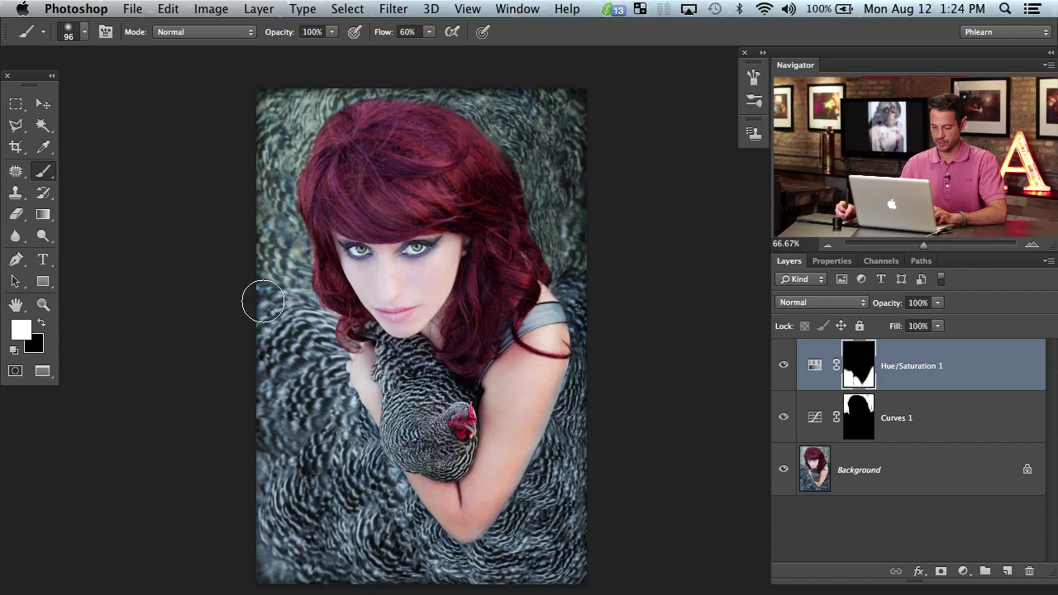
{"action": "left_click_drag", "start_coordinate": [446, 430], "coordinate": [413, 422]}
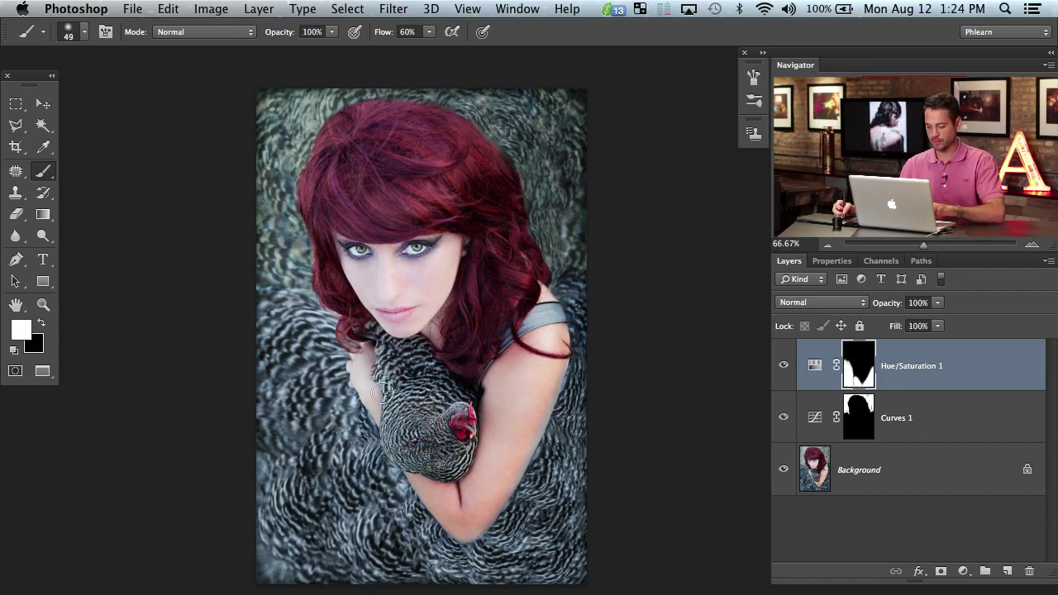
{"action": "left_click_drag", "start_coordinate": [414, 376], "coordinate": [409, 386]}
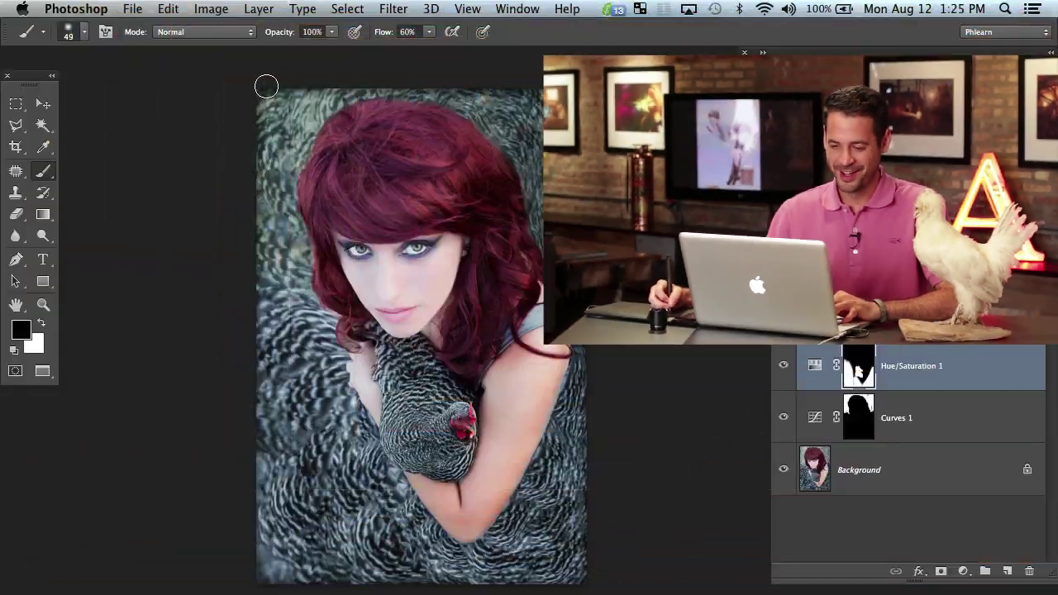
{"action": "key", "text": "x"}
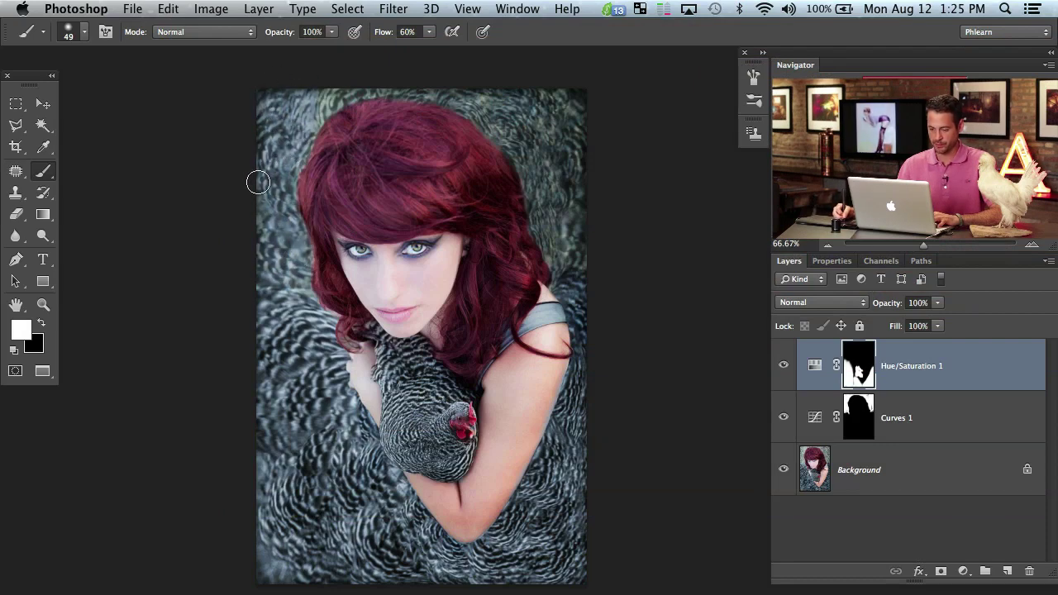
{"action": "left_click", "coordinate": [784, 366]}
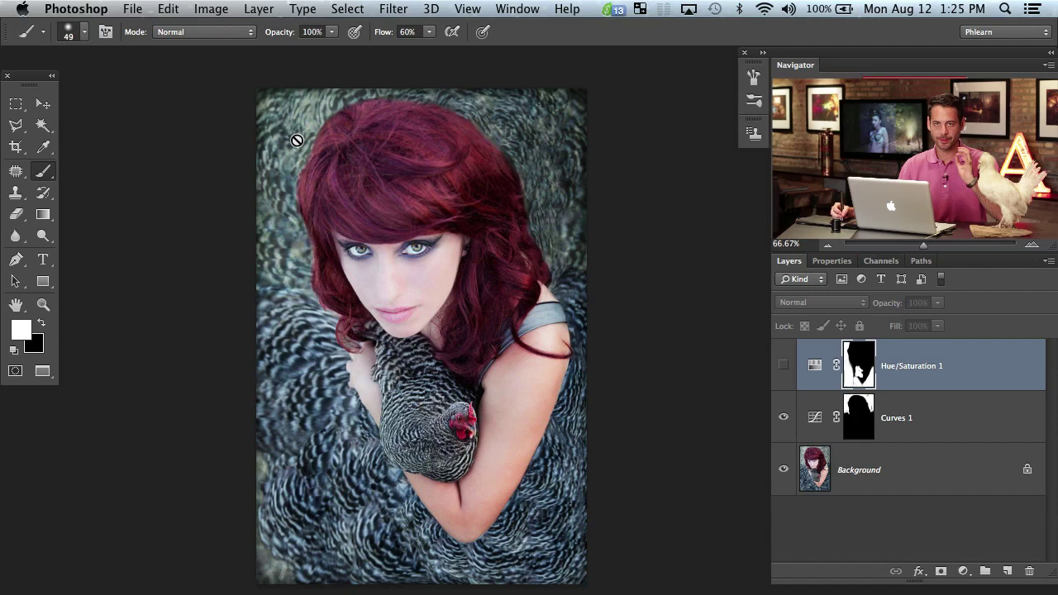
{"action": "left_click", "coordinate": [783, 366]}
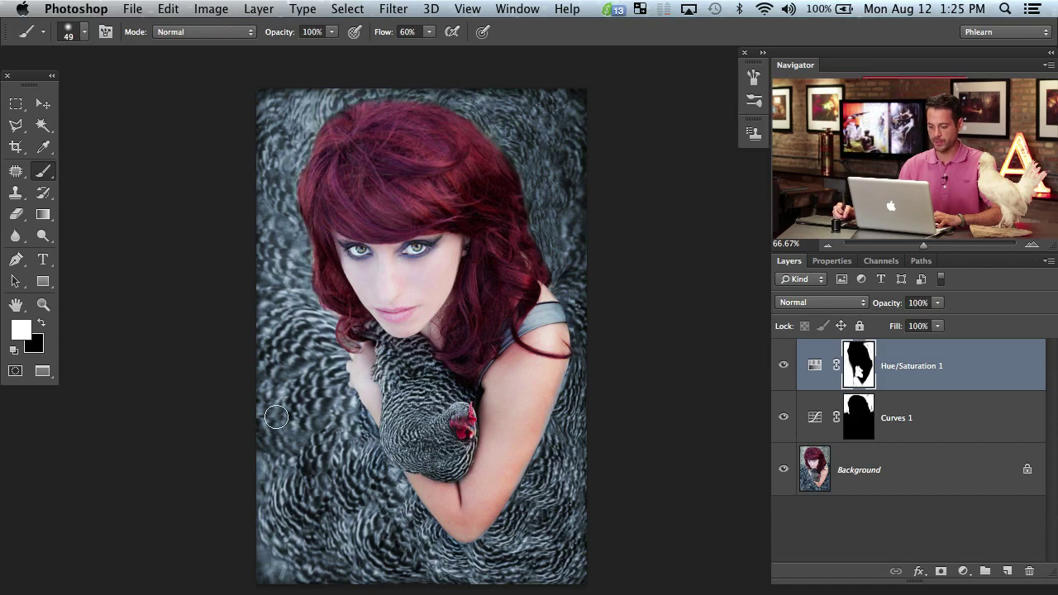
{"action": "left_click", "coordinate": [783, 365]}
{"action": "left_click", "coordinate": [784, 418]}
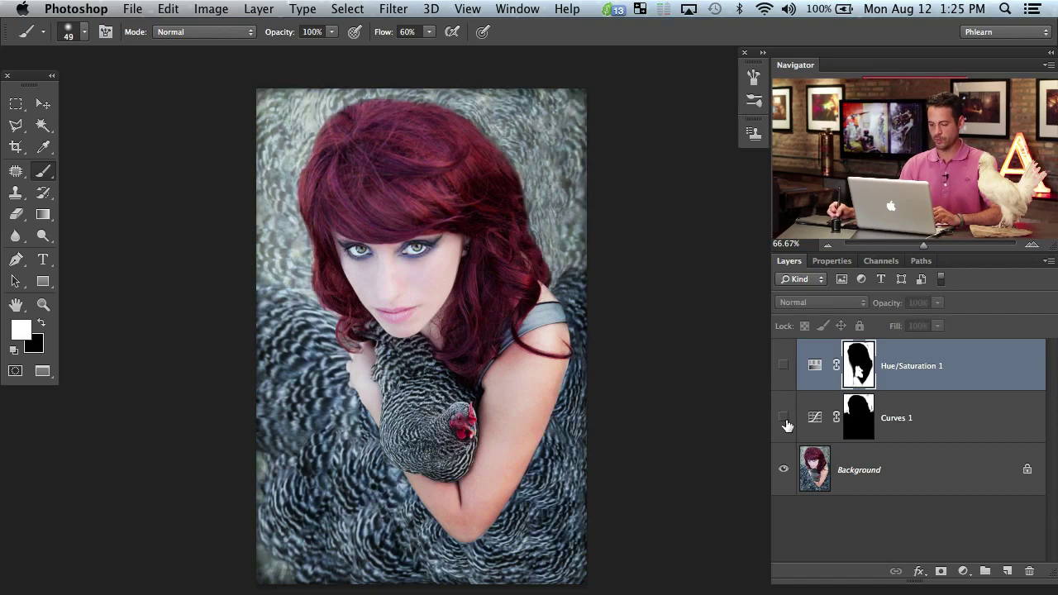
{"action": "left_click", "coordinate": [783, 366]}
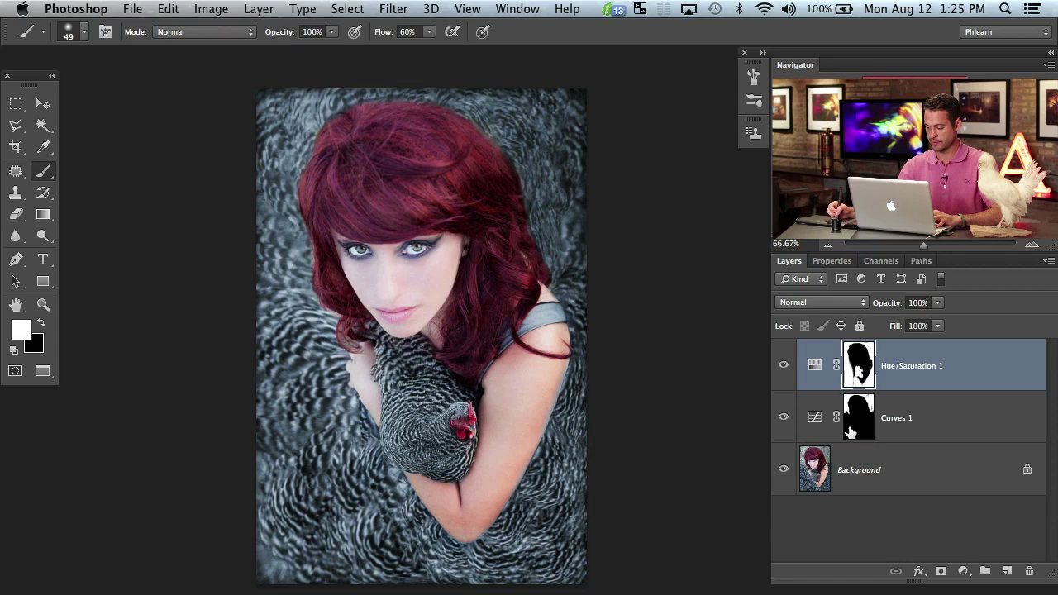
Add a second Curves layer bent down to darken, with its mask inverted.
{"action": "left_click", "coordinate": [962, 571]}
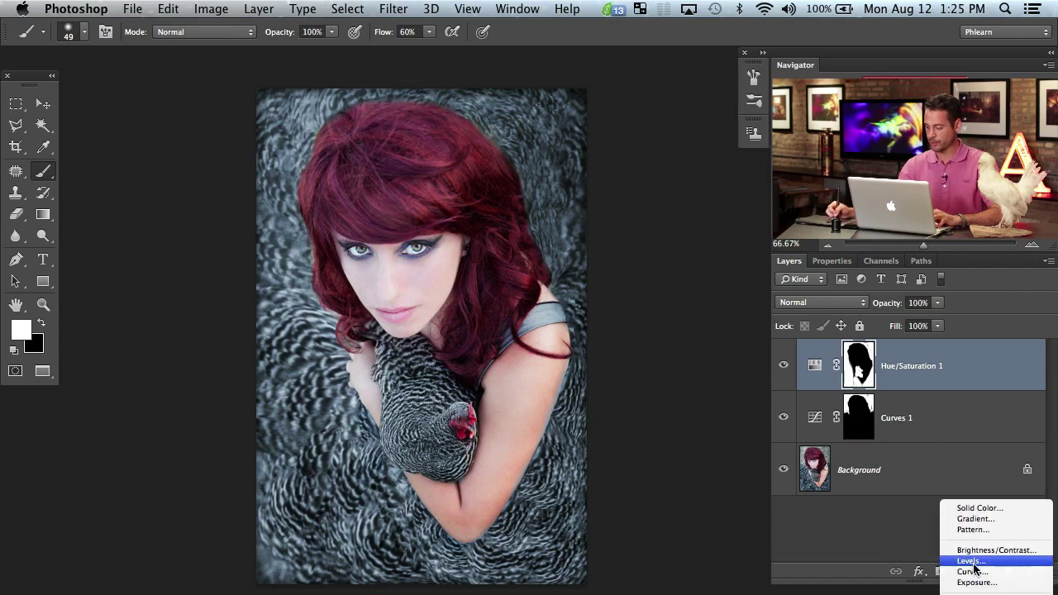
{"action": "left_click", "coordinate": [973, 571]}
{"action": "left_click_drag", "start_coordinate": [917, 456], "coordinate": [945, 480]}
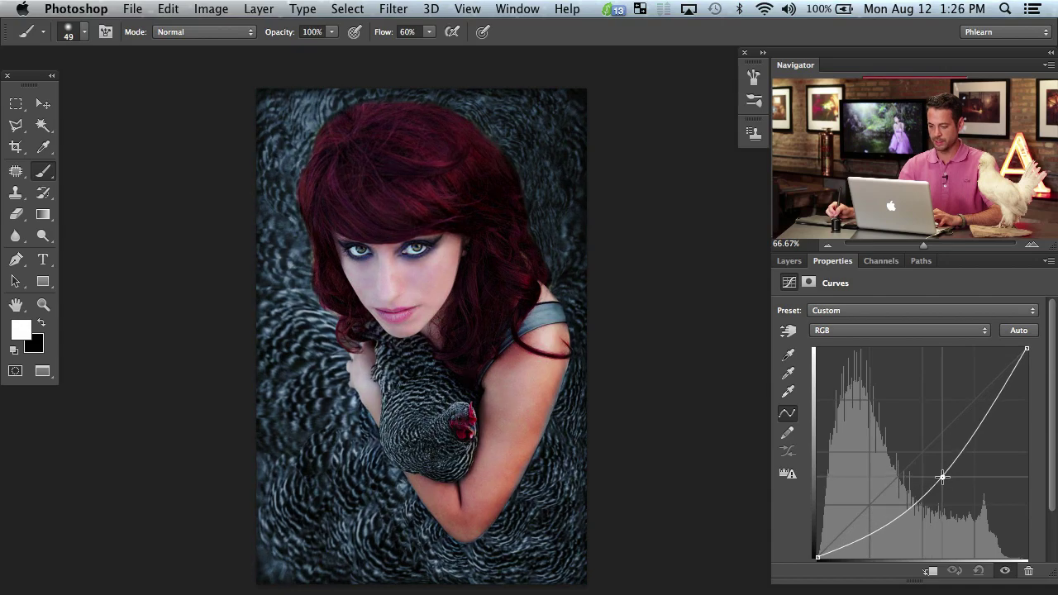
{"action": "key", "text": "super+i"}
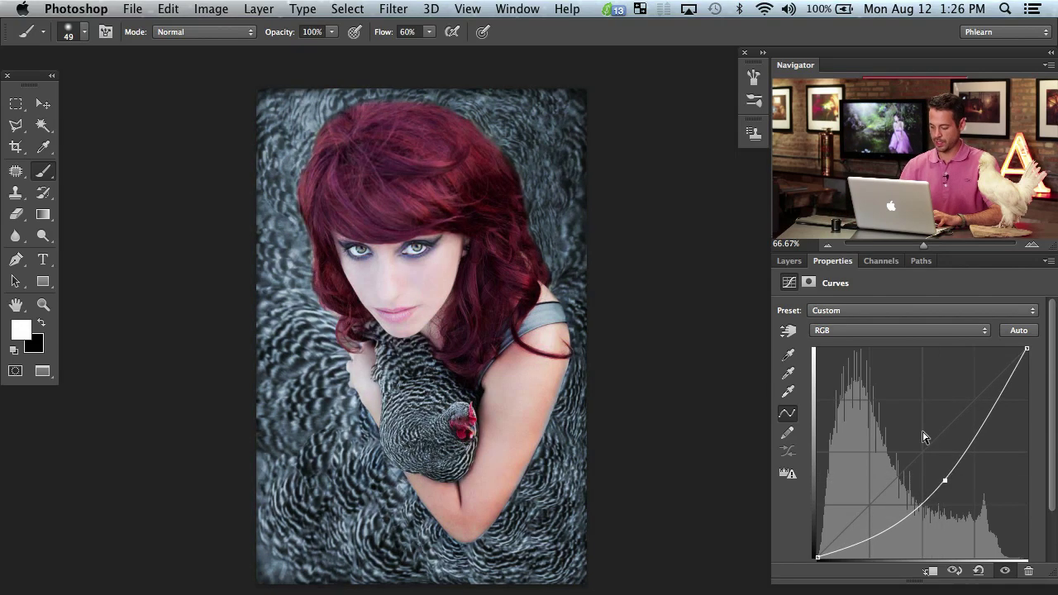
Paint darkening beside the nose, around the right eye and down the right cheek.
{"action": "key", "text": "super+1"}
{"action": "left_click_drag", "start_coordinate": [329, 265], "coordinate": [331, 265], "text": "ctrl+alt"}
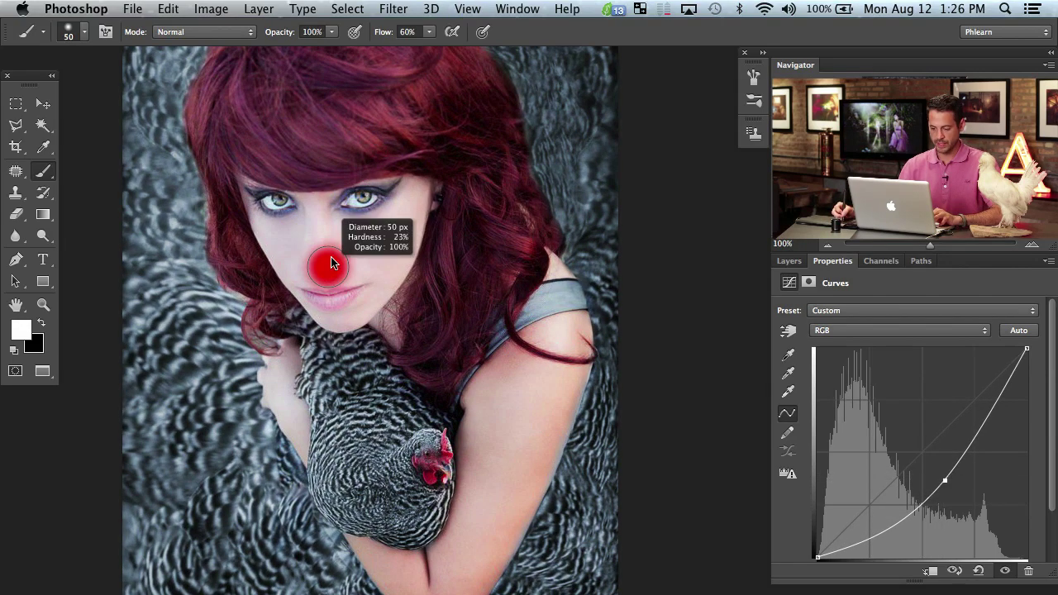
{"action": "left_click_drag", "start_coordinate": [327, 227], "coordinate": [318, 273]}
{"action": "mouse_move", "coordinate": [348, 192]}
{"action": "left_mouse_down"}
{"action": "mouse_move", "coordinate": [405, 217]}
{"action": "mouse_move", "coordinate": [422, 199]}
{"action": "mouse_move", "coordinate": [389, 281]}
{"action": "mouse_move", "coordinate": [356, 306]}
{"action": "left_mouse_up"}
{"action": "mouse_move", "coordinate": [372, 248]}
{"action": "left_mouse_down"}
{"action": "mouse_move", "coordinate": [338, 281]}
{"action": "mouse_move", "coordinate": [310, 211]}
{"action": "mouse_move", "coordinate": [281, 223]}
{"action": "mouse_move", "coordinate": [260, 211]}
{"action": "mouse_move", "coordinate": [293, 299]}
{"action": "mouse_move", "coordinate": [318, 323]}
{"action": "mouse_move", "coordinate": [348, 260]}
{"action": "left_mouse_up"}
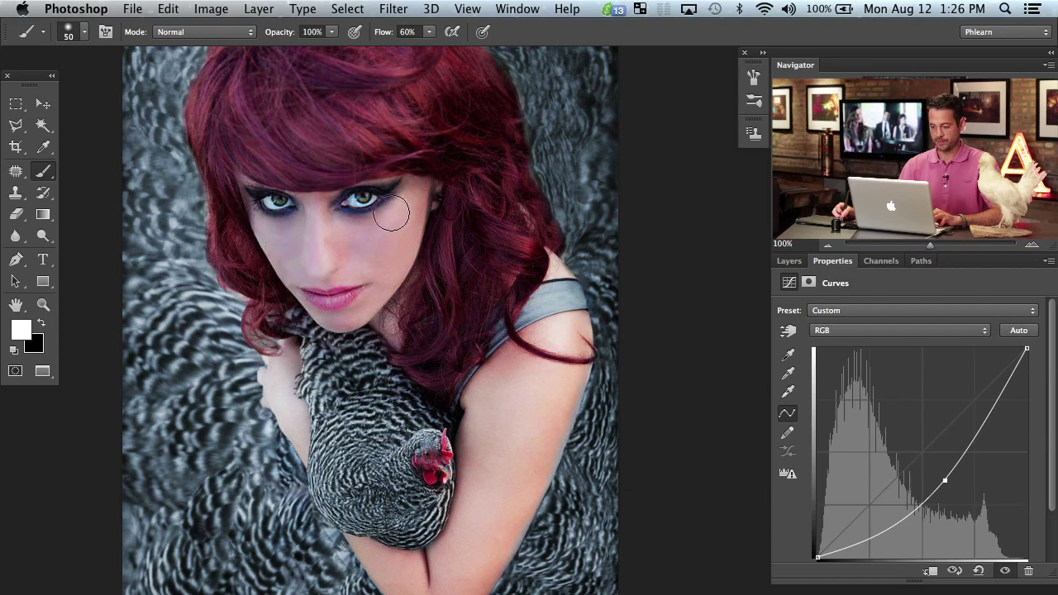
{"action": "left_click_drag", "start_coordinate": [302, 231], "coordinate": [331, 236]}
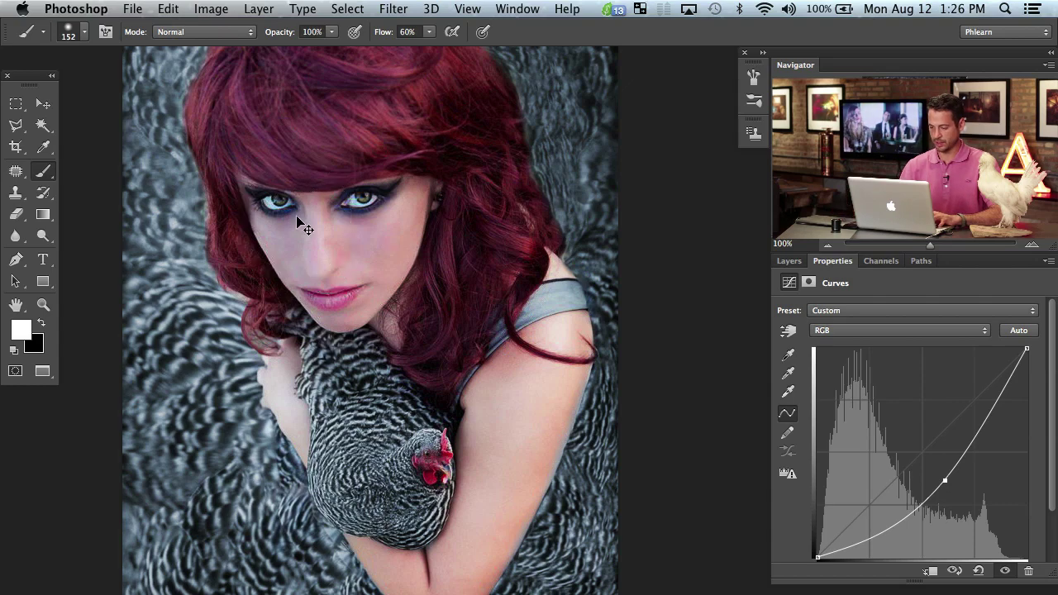
{"action": "key", "text": "super+minus"}
{"action": "key", "text": "shift+1"}
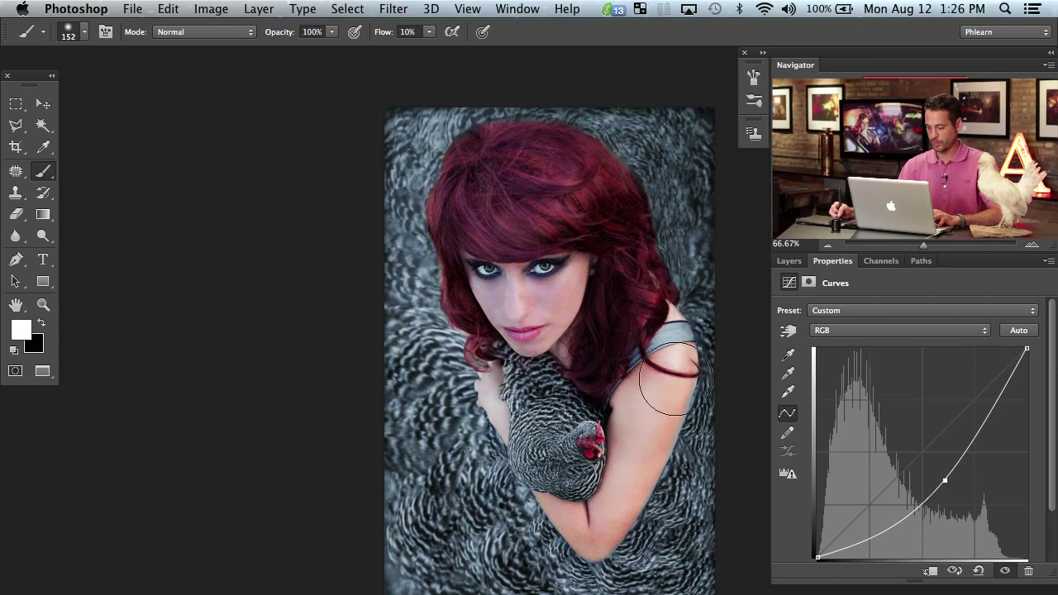
Fit the image in view and toggle Curves 2 on and off to compare the face.
{"action": "key", "text": "ctrl+0"}
{"action": "left_click", "coordinate": [789, 260]}
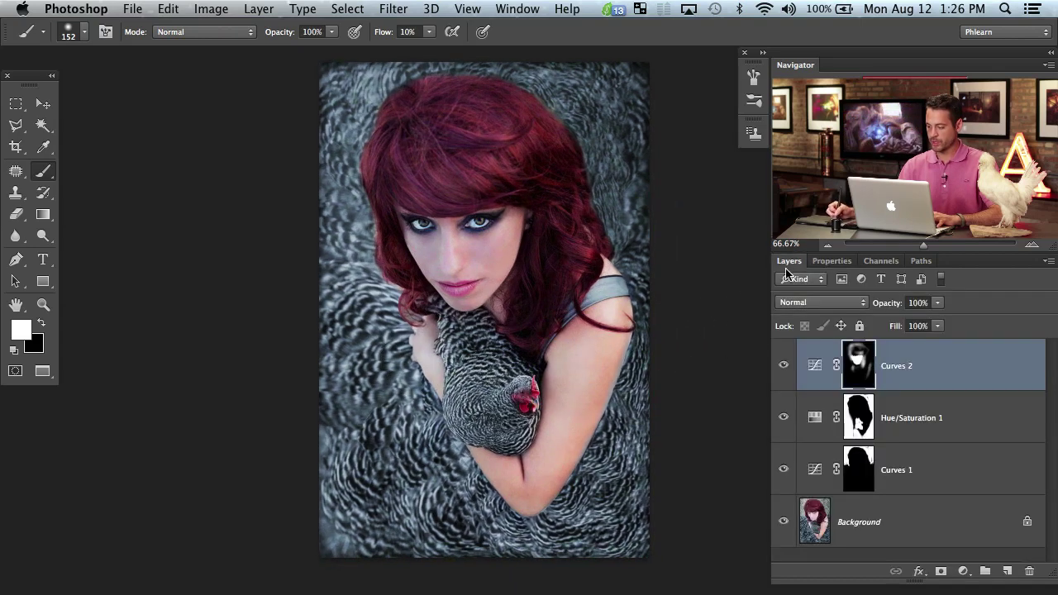
{"action": "left_click", "coordinate": [784, 366]}
{"action": "left_click", "coordinate": [783, 366]}
{"action": "left_click", "coordinate": [784, 367]}
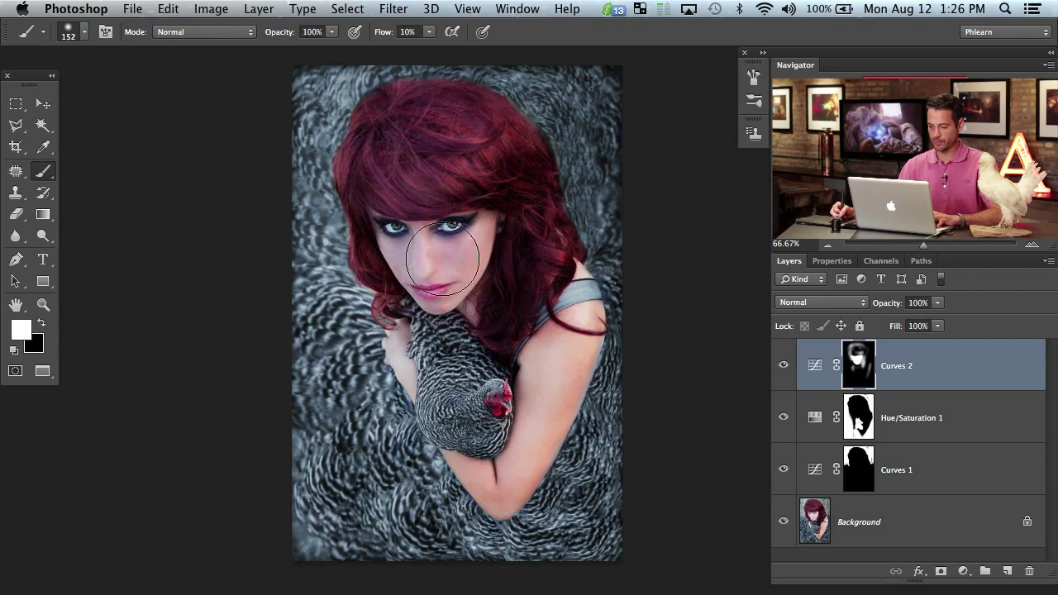
{"action": "key", "text": "x"}
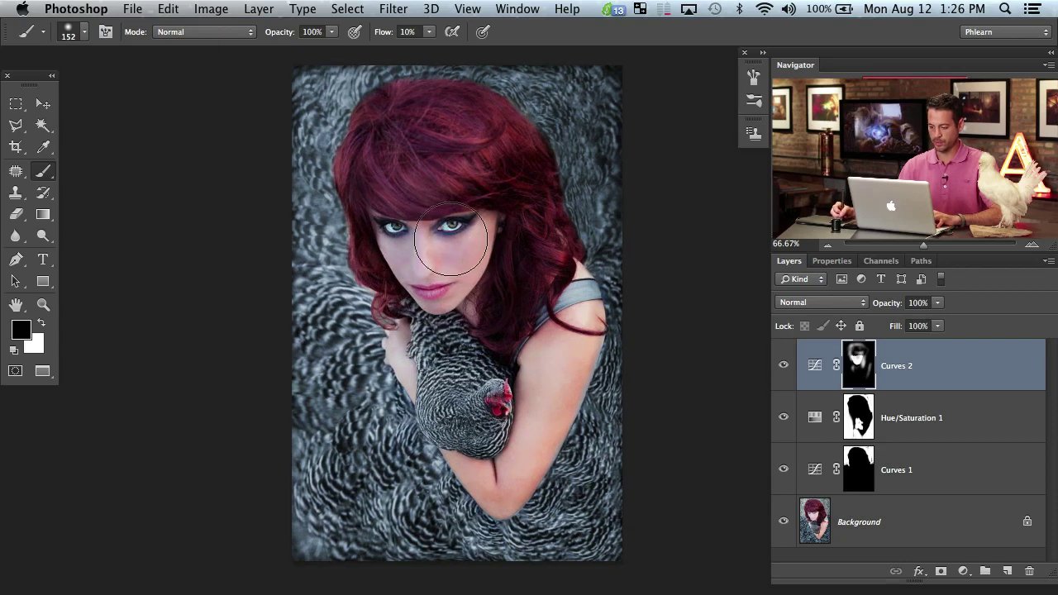
{"action": "key", "text": "x"}
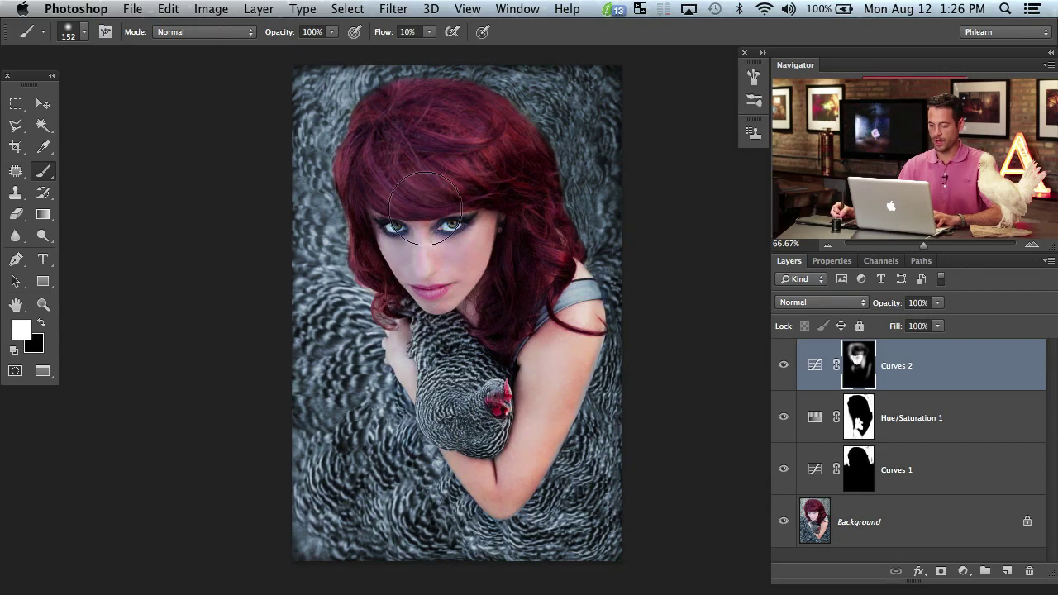
{"action": "left_click", "coordinate": [784, 366]}
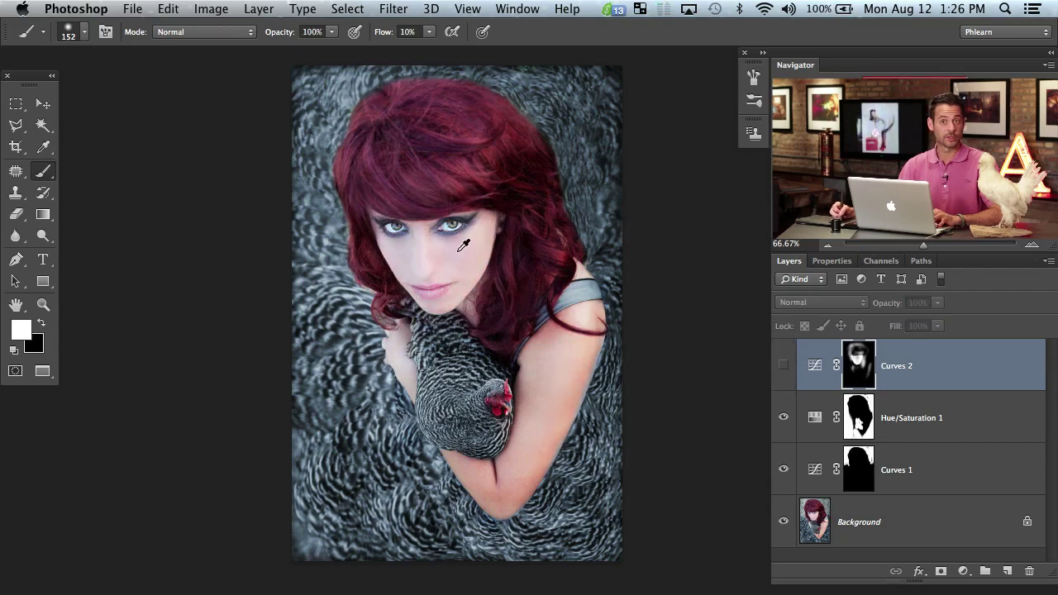
{"action": "left_click", "coordinate": [784, 366]}
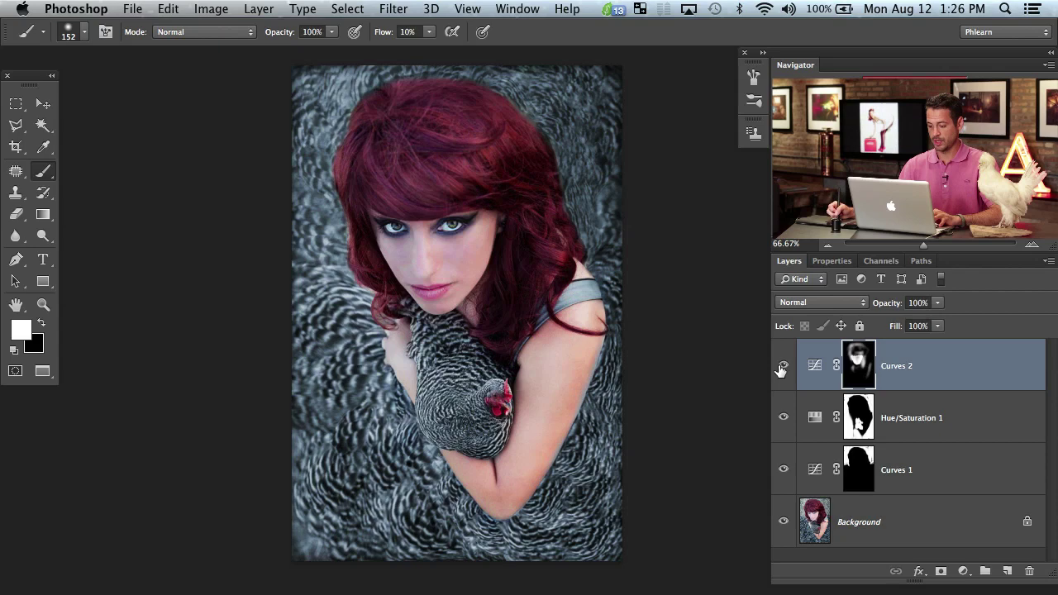
Nudge the Curves 2 point to lighten midtones slightly, then compare again.
{"action": "double_click", "coordinate": [815, 366]}
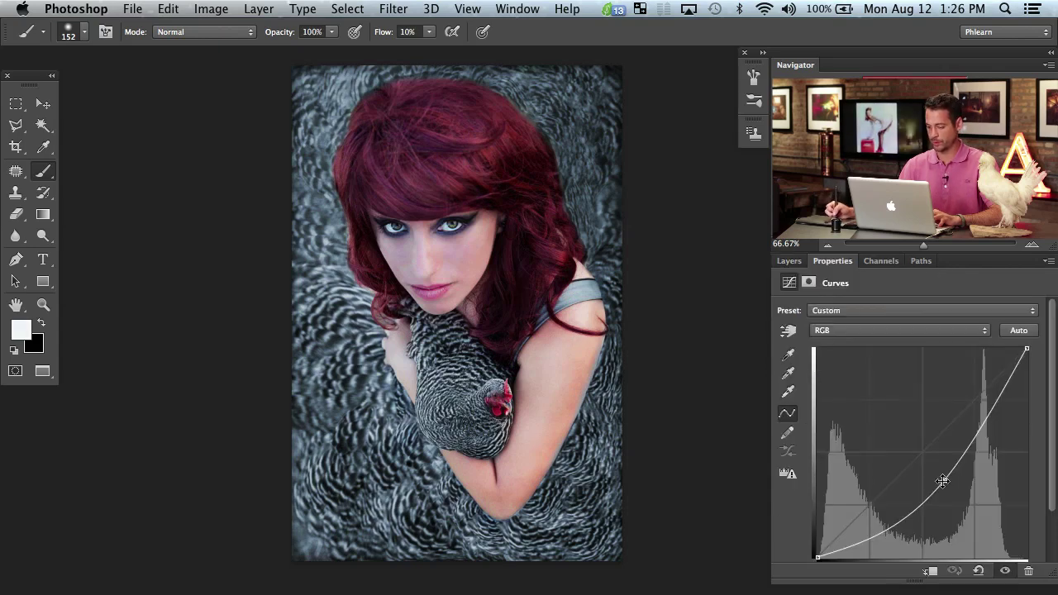
{"action": "left_click_drag", "start_coordinate": [942, 481], "coordinate": [940, 475]}
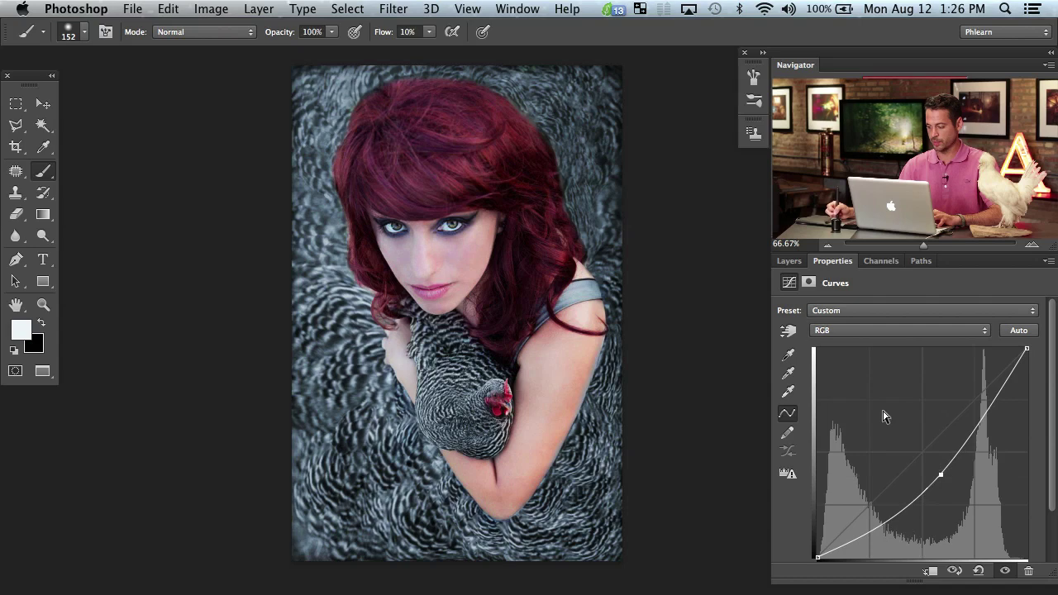
{"action": "left_click", "coordinate": [789, 262]}
{"action": "left_click", "coordinate": [785, 366]}
{"action": "left_click", "coordinate": [785, 366]}
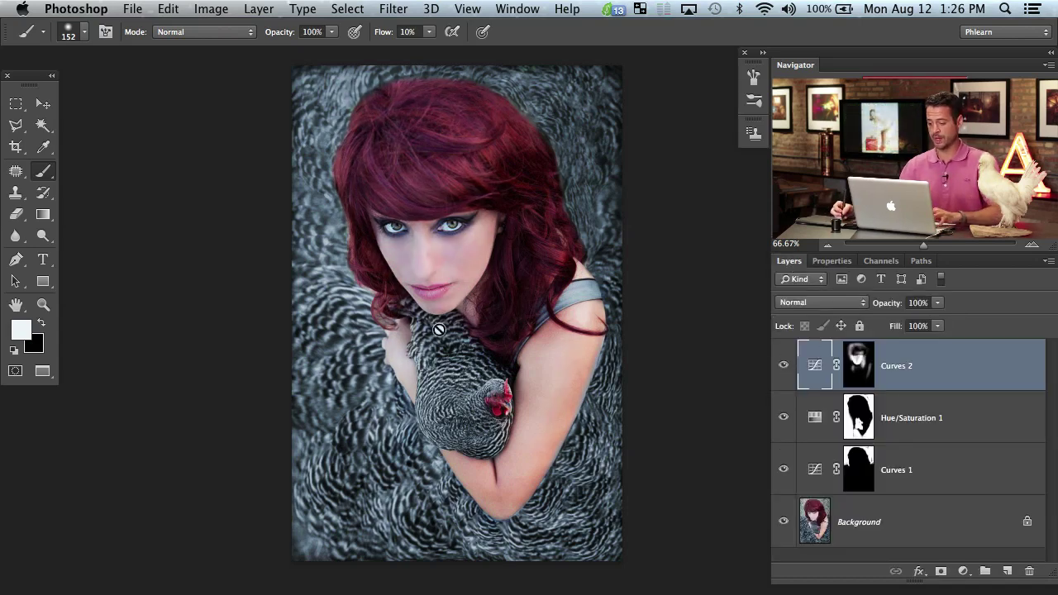
{"action": "left_click_drag", "start_coordinate": [463, 180], "coordinate": [440, 173]}
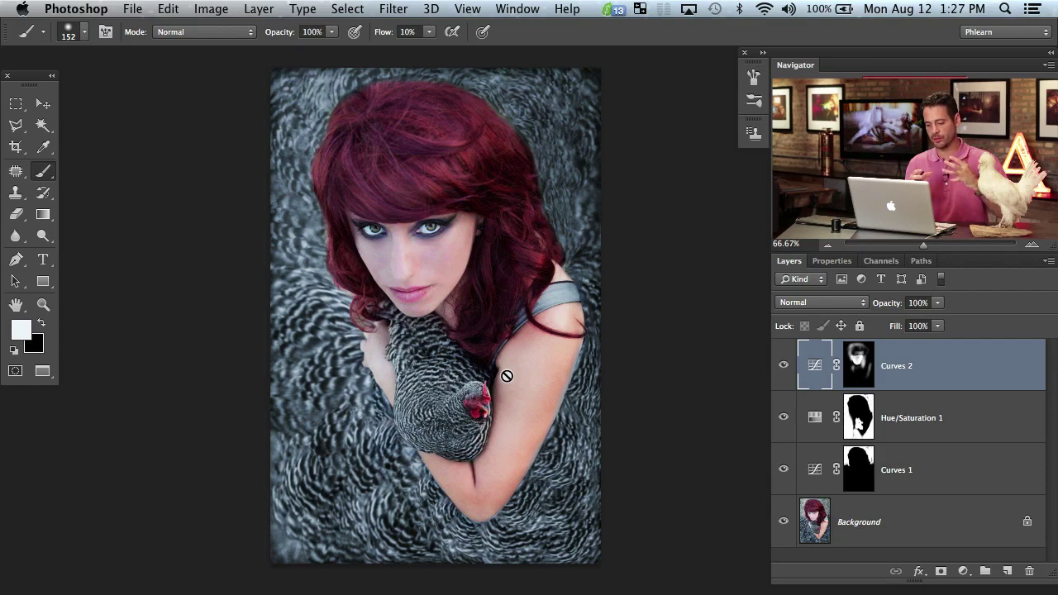
{"action": "key", "text": "super+plus"}
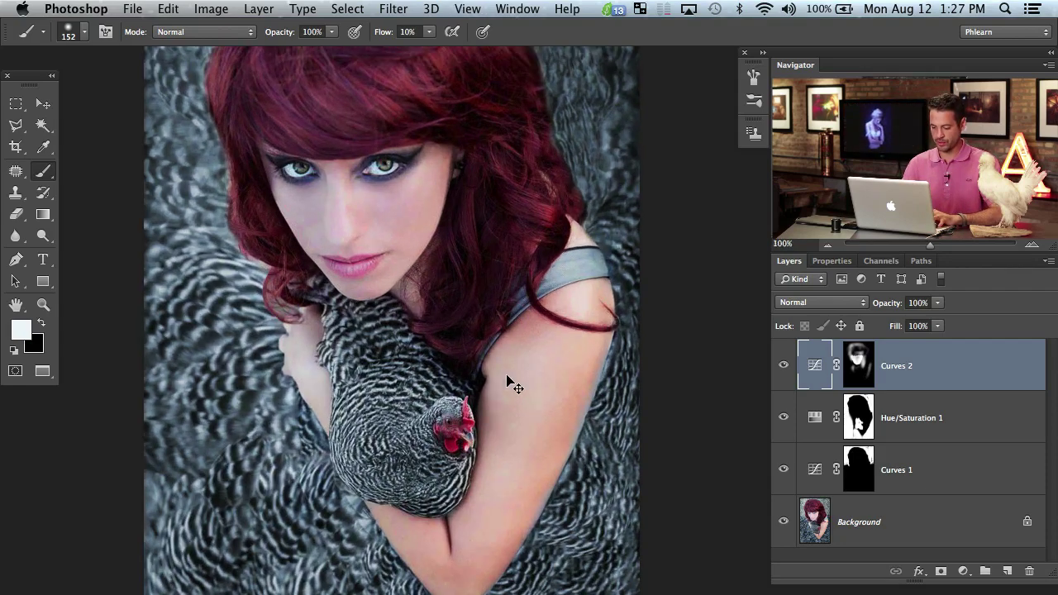
{"action": "key", "text": "super+plus"}
{"action": "left_click_drag", "start_coordinate": [269, 405], "coordinate": [357, 418]}
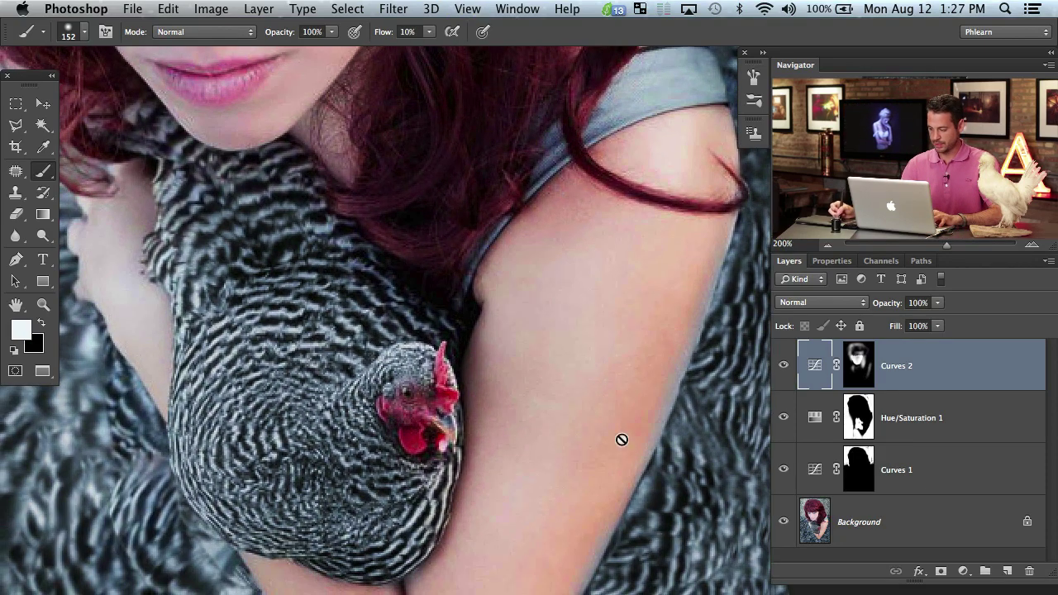
{"action": "left_click", "coordinate": [1007, 571]}
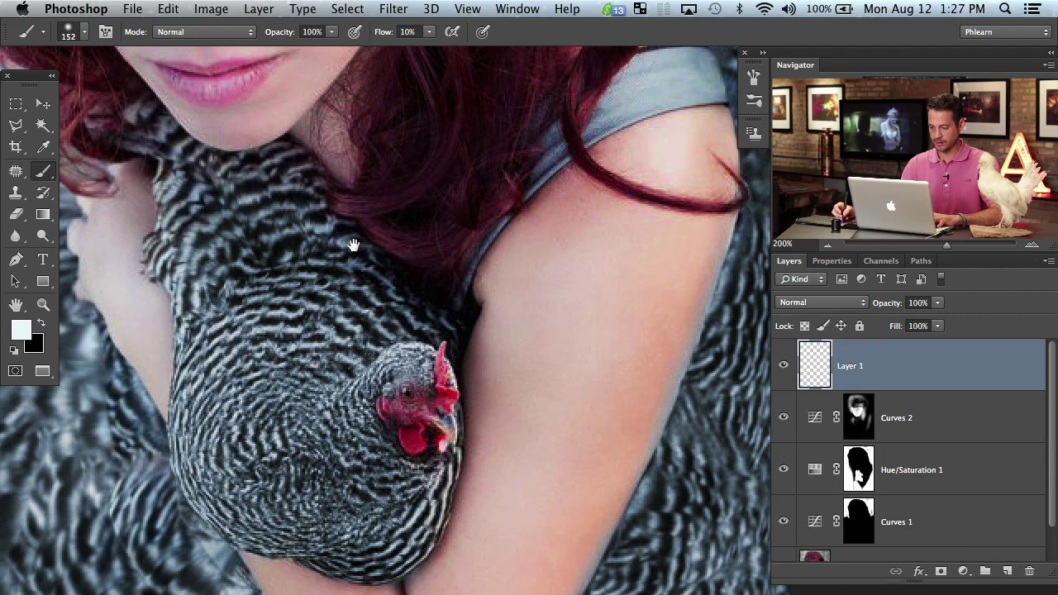
{"action": "left_click_drag", "start_coordinate": [496, 248], "coordinate": [399, 526]}
{"action": "key", "text": "super+minus"}
{"action": "key", "text": "super+minus"}
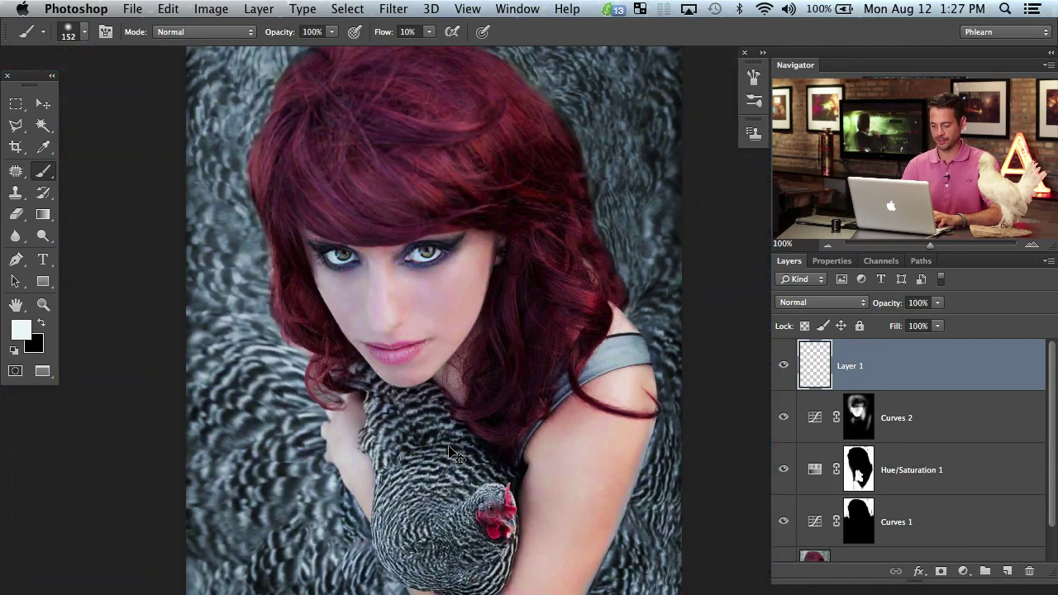
{"action": "key", "text": "v"}
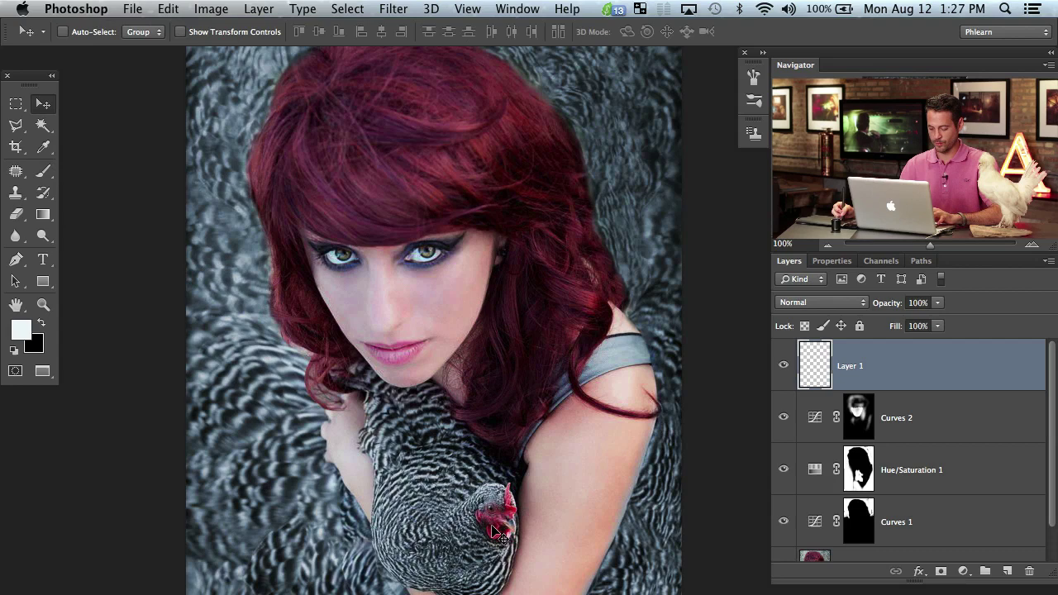
{"action": "key", "text": "b"}
{"action": "left_click_drag", "start_coordinate": [504, 529], "coordinate": [487, 529]}
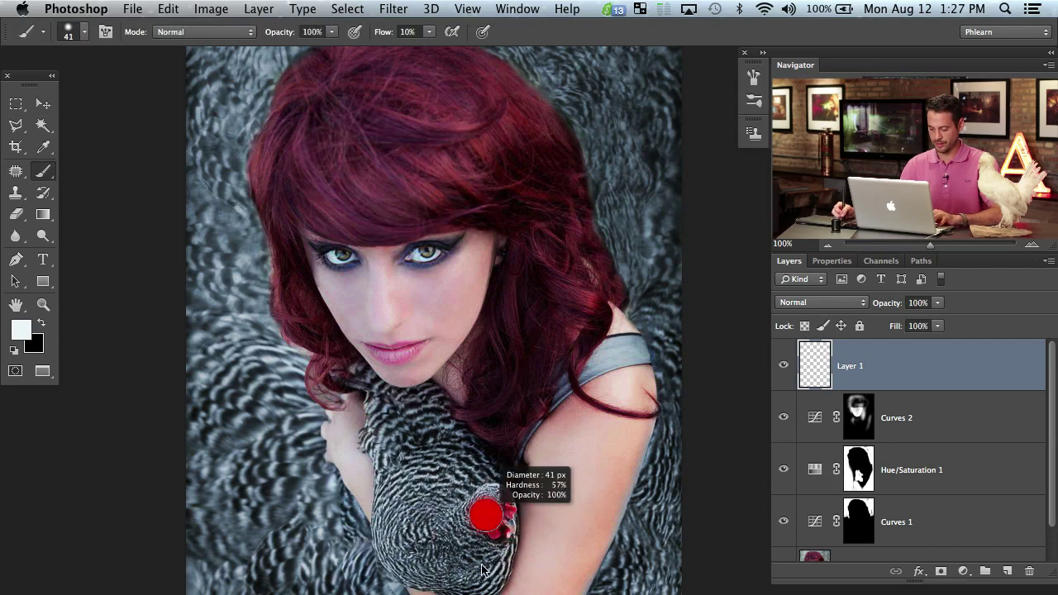
{"action": "left_click", "coordinate": [499, 529], "text": "alt"}
{"action": "left_click_drag", "start_coordinate": [240, 384], "coordinate": [284, 160]}
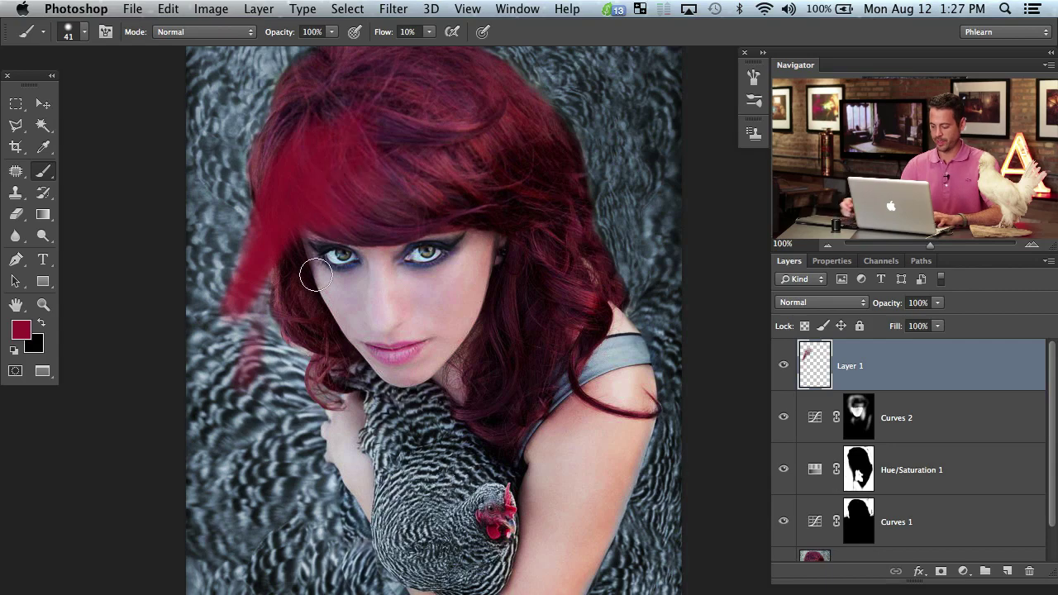
{"action": "key", "text": "super+0"}
{"action": "left_click_drag", "start_coordinate": [478, 306], "coordinate": [420, 322]}
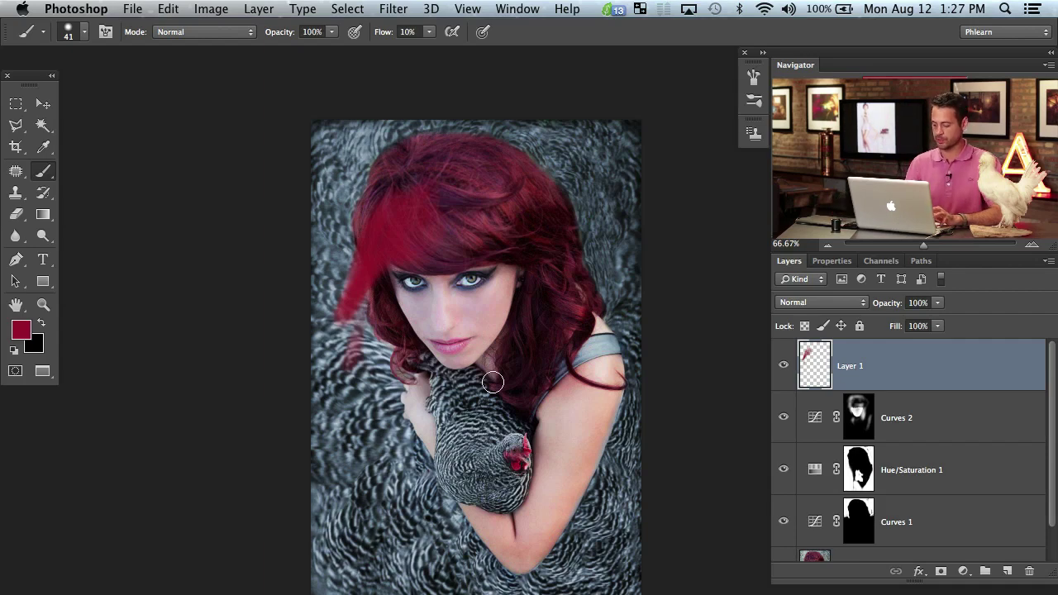
{"action": "key", "text": "Delete"}
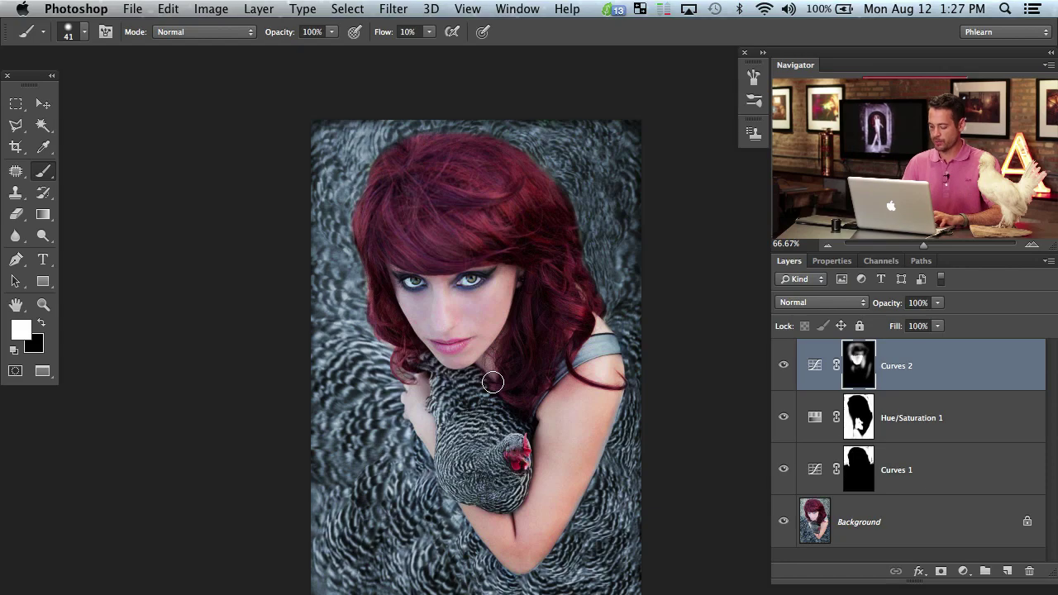
Restore the paint layer and sample the red from the chicken's wattle.
{"action": "key", "text": "super+z"}
{"action": "key", "text": "super+plus"}
{"action": "key", "text": "super+plus"}
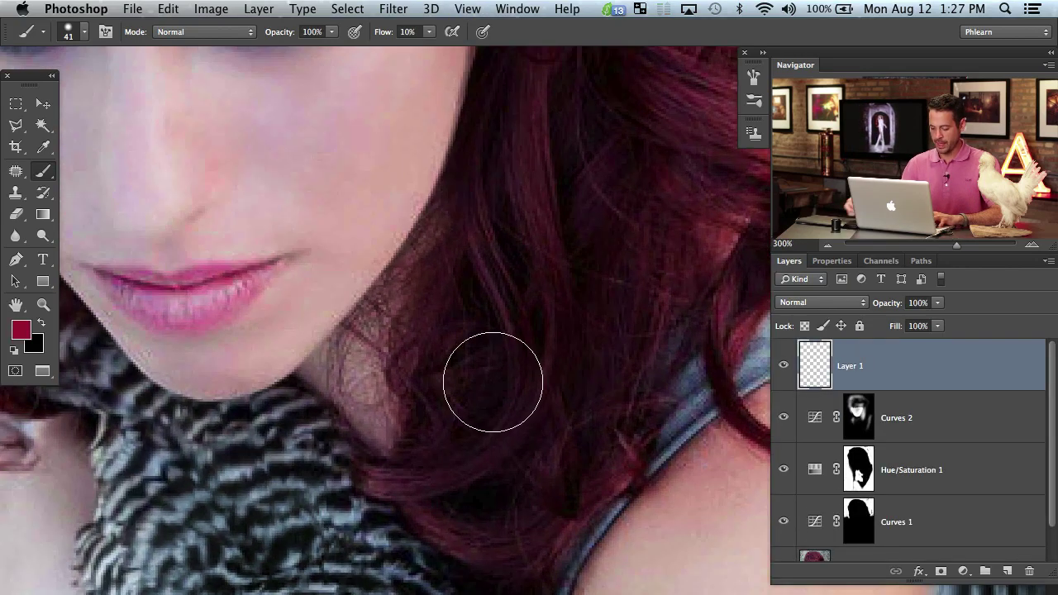
{"action": "key", "text": "space"}
{"action": "left_click_drag", "start_coordinate": [443, 449], "coordinate": [438, 71]}
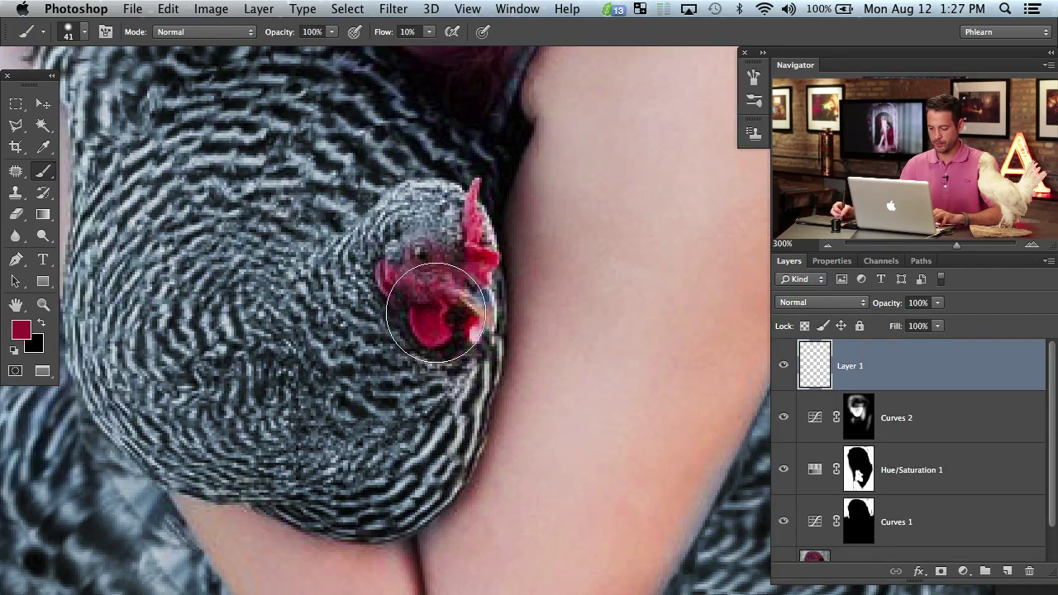
{"action": "left_click_drag", "start_coordinate": [438, 331], "coordinate": [430, 331]}
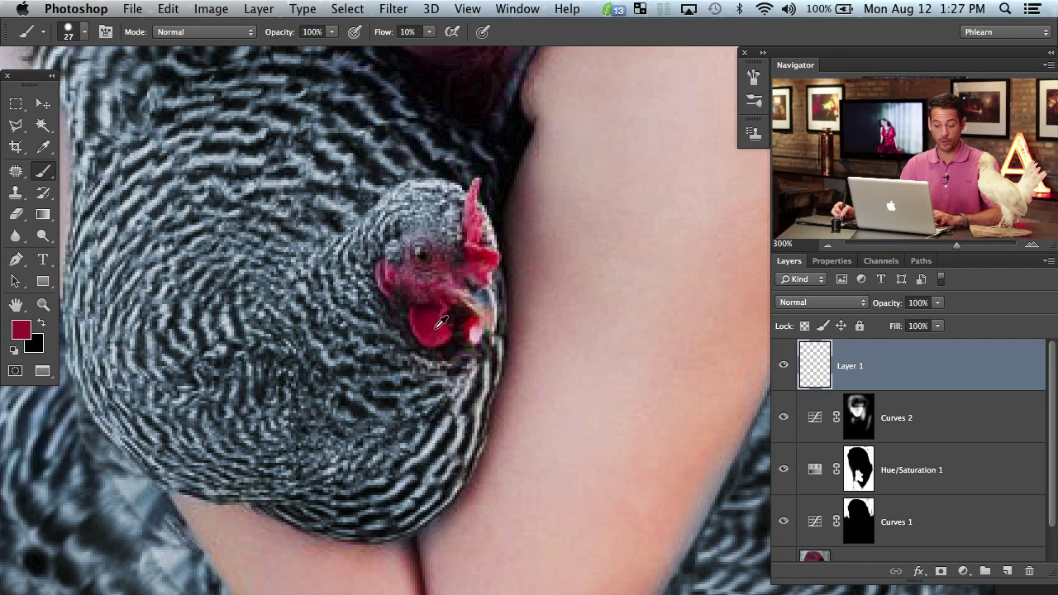
{"action": "left_click", "coordinate": [436, 320], "text": "alt"}
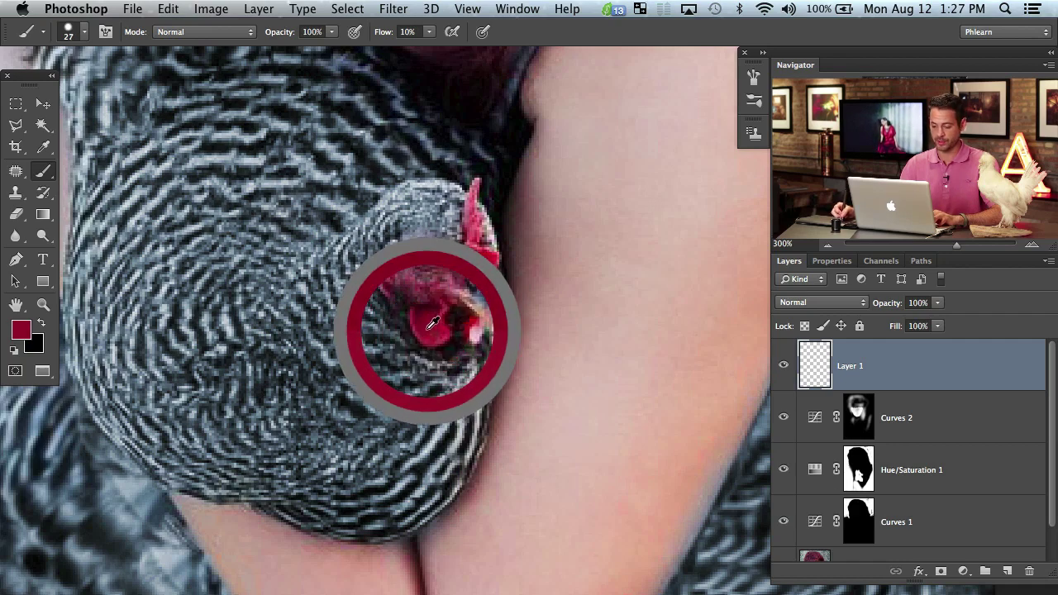
{"action": "left_click", "coordinate": [432, 323], "text": "alt"}
{"action": "left_click_drag", "start_coordinate": [434, 322], "coordinate": [442, 100]}
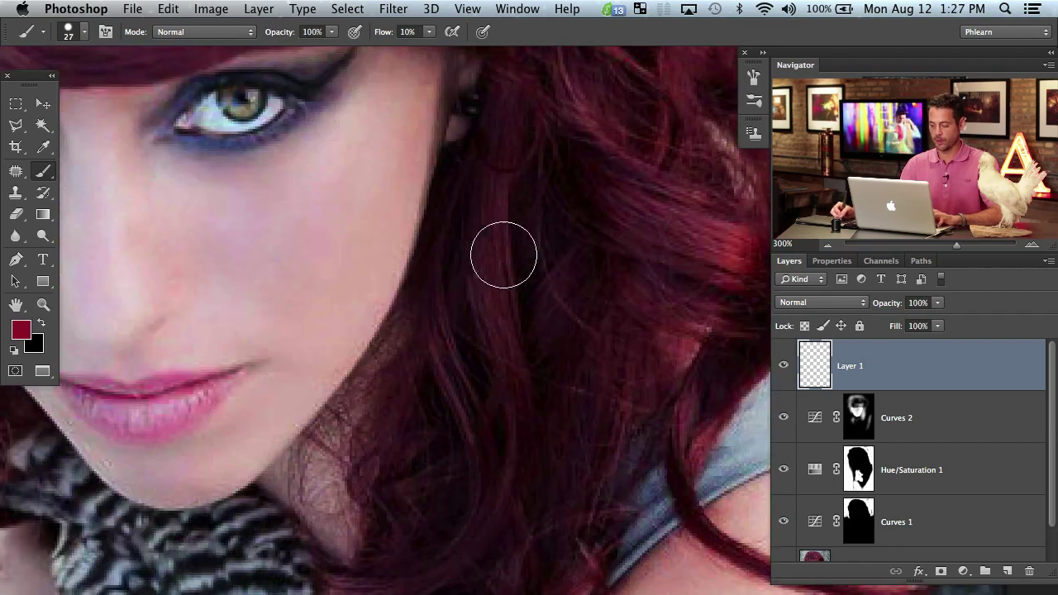
Paint the sampled red over the hair beside the face, across the top and down the right.
{"action": "mouse_move", "coordinate": [504, 191]}
{"action": "left_mouse_down"}
{"action": "mouse_move", "coordinate": [480, 372]}
{"action": "mouse_move", "coordinate": [562, 277]}
{"action": "left_mouse_up"}
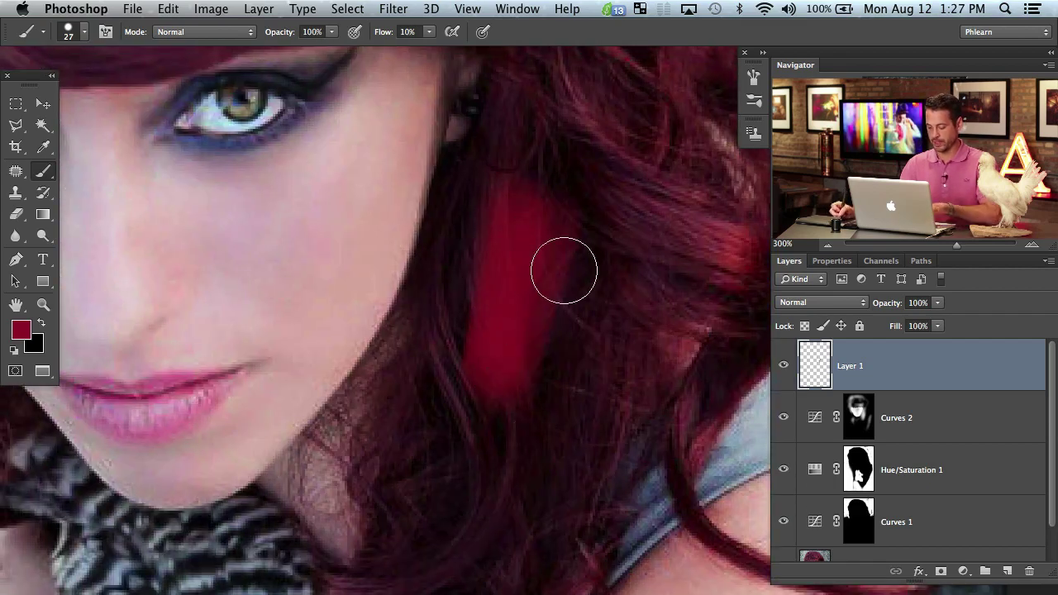
{"action": "mouse_move", "coordinate": [579, 207]}
{"action": "left_mouse_down"}
{"action": "mouse_move", "coordinate": [531, 386]}
{"action": "mouse_move", "coordinate": [630, 312]}
{"action": "left_mouse_up"}
{"action": "key", "text": "super+1"}
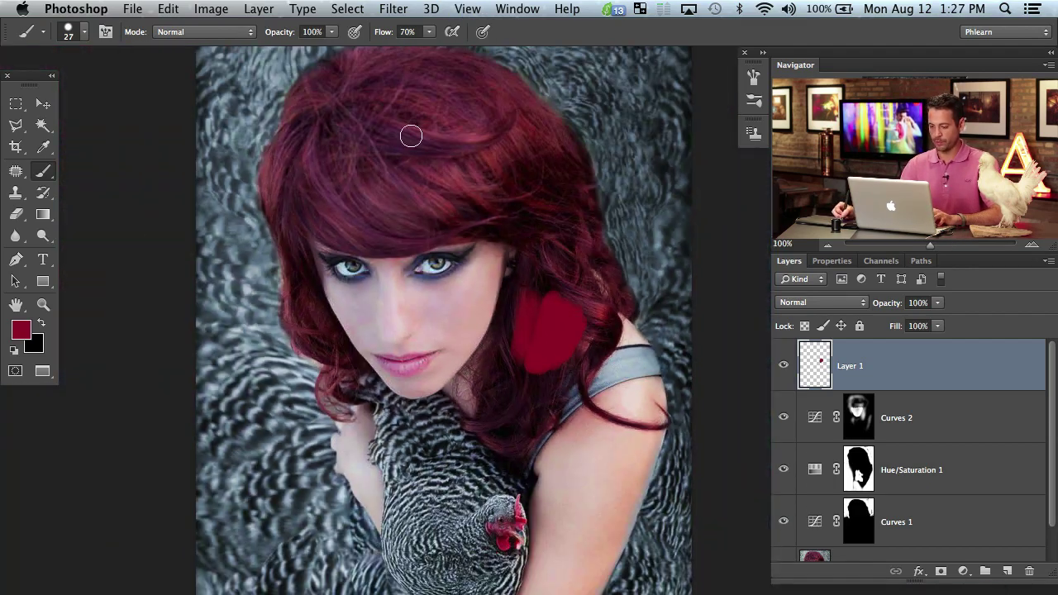
{"action": "key", "text": "bracketright"}
{"action": "mouse_move", "coordinate": [380, 203]}
{"action": "left_mouse_down"}
{"action": "mouse_move", "coordinate": [463, 165]}
{"action": "mouse_move", "coordinate": [462, 116]}
{"action": "mouse_move", "coordinate": [404, 193]}
{"action": "left_mouse_up"}
{"action": "scroll", "coordinate": [404, 194], "scroll_direction": "up", "scroll_amount": 3}
{"action": "mouse_move", "coordinate": [404, 248]}
{"action": "left_mouse_down"}
{"action": "mouse_move", "coordinate": [413, 165]}
{"action": "mouse_move", "coordinate": [471, 165]}
{"action": "mouse_move", "coordinate": [427, 157]}
{"action": "left_mouse_up"}
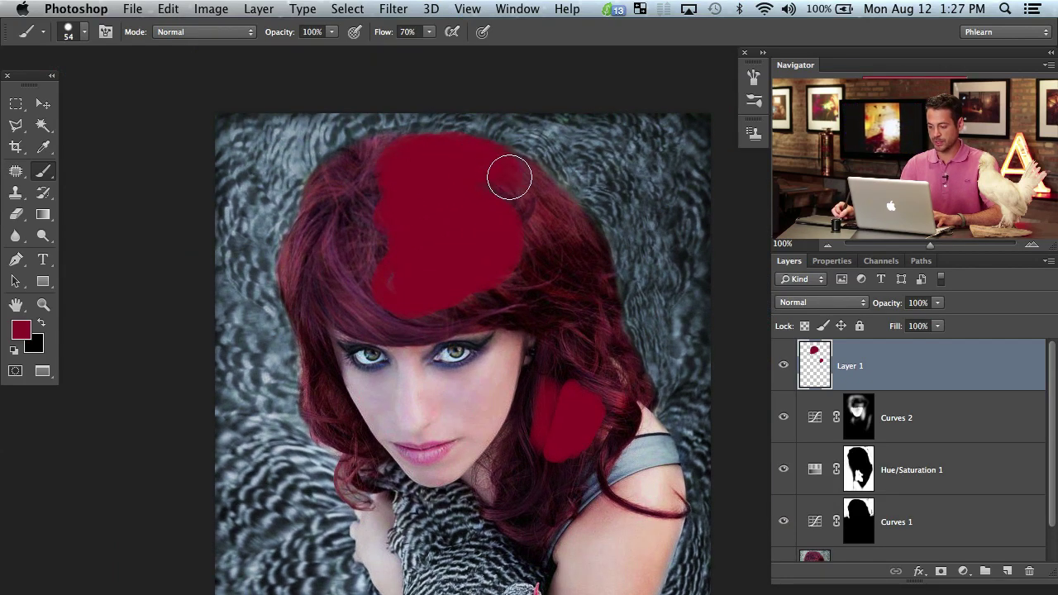
{"action": "mouse_move", "coordinate": [523, 178]}
{"action": "left_mouse_down"}
{"action": "mouse_move", "coordinate": [562, 224]}
{"action": "mouse_move", "coordinate": [570, 215]}
{"action": "mouse_move", "coordinate": [599, 318]}
{"action": "mouse_move", "coordinate": [546, 248]}
{"action": "mouse_move", "coordinate": [385, 248]}
{"action": "mouse_move", "coordinate": [390, 155]}
{"action": "mouse_move", "coordinate": [330, 199]}
{"action": "mouse_move", "coordinate": [308, 248]}
{"action": "mouse_move", "coordinate": [306, 289]}
{"action": "mouse_move", "coordinate": [392, 327]}
{"action": "mouse_move", "coordinate": [493, 299]}
{"action": "mouse_move", "coordinate": [552, 314]}
{"action": "mouse_move", "coordinate": [604, 357]}
{"action": "mouse_move", "coordinate": [588, 357]}
{"action": "left_mouse_up"}
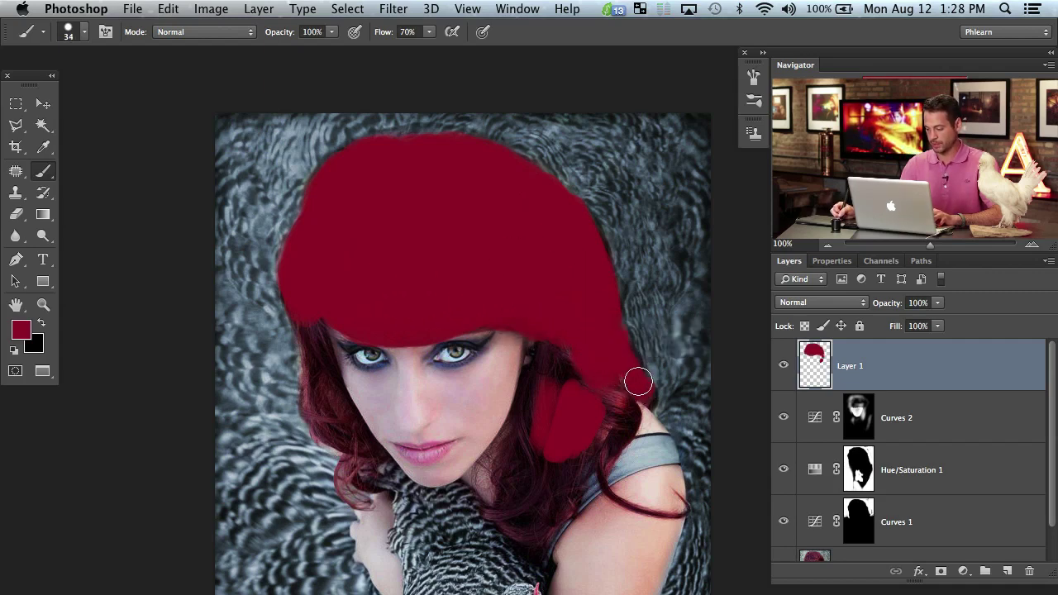
Fill the remaining hair gaps with red, including the left strand and beside the shoulder.
{"action": "left_click_drag", "start_coordinate": [633, 395], "coordinate": [638, 407]}
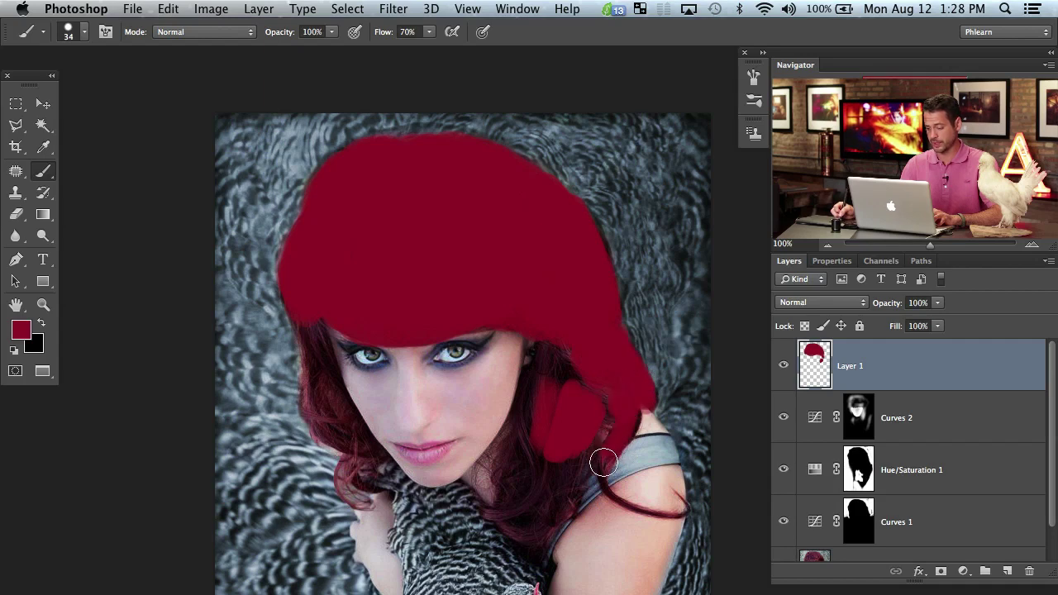
{"action": "mouse_move", "coordinate": [572, 403]}
{"action": "left_mouse_down"}
{"action": "mouse_move", "coordinate": [542, 339]}
{"action": "mouse_move", "coordinate": [535, 405]}
{"action": "mouse_move", "coordinate": [553, 427]}
{"action": "mouse_move", "coordinate": [516, 471]}
{"action": "mouse_move", "coordinate": [510, 509]}
{"action": "mouse_move", "coordinate": [520, 529]}
{"action": "mouse_move", "coordinate": [546, 513]}
{"action": "mouse_move", "coordinate": [577, 429]}
{"action": "mouse_move", "coordinate": [546, 471]}
{"action": "left_mouse_up"}
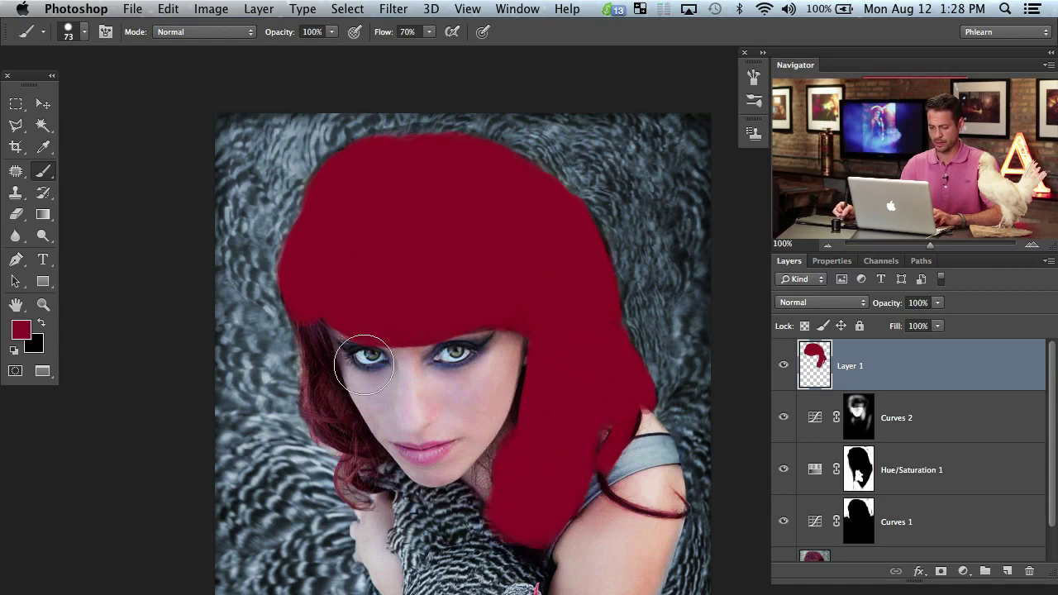
{"action": "mouse_move", "coordinate": [339, 347]}
{"action": "left_mouse_down", "text": "ctrl+alt"}
{"action": "mouse_move", "coordinate": [314, 347]}
{"action": "mouse_move", "coordinate": [324, 386]}
{"action": "left_mouse_up", "text": "ctrl+alt"}
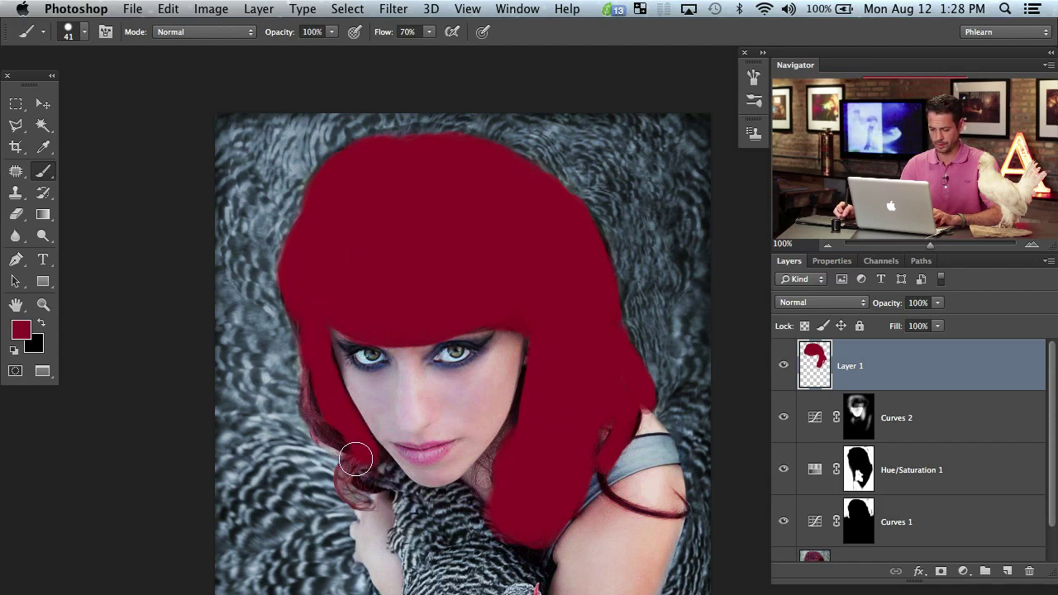
{"action": "mouse_move", "coordinate": [366, 449]}
{"action": "left_mouse_down"}
{"action": "mouse_move", "coordinate": [339, 446]}
{"action": "mouse_move", "coordinate": [312, 397]}
{"action": "mouse_move", "coordinate": [314, 362]}
{"action": "left_mouse_up"}
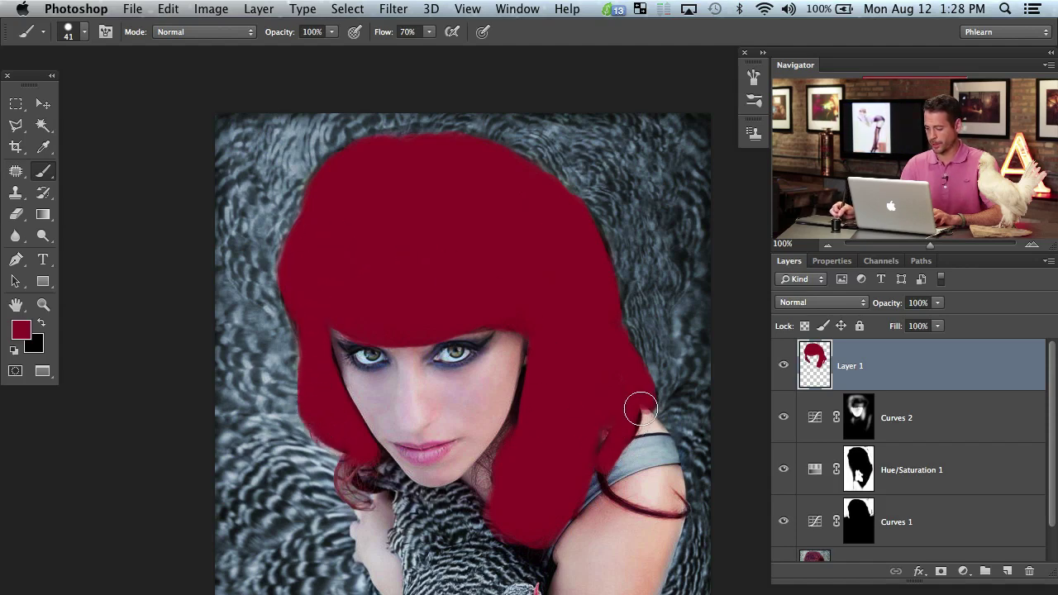
{"action": "left_click_drag", "start_coordinate": [640, 409], "coordinate": [633, 396]}
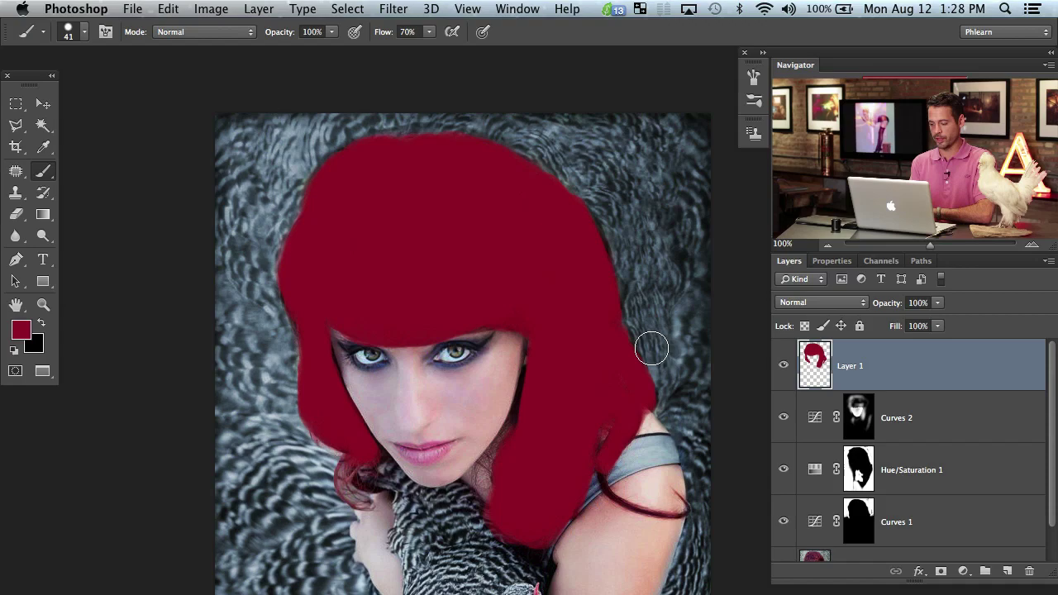
Set the red paint layer's blend mode to Hue.
{"action": "left_click_drag", "start_coordinate": [533, 508], "coordinate": [503, 375]}
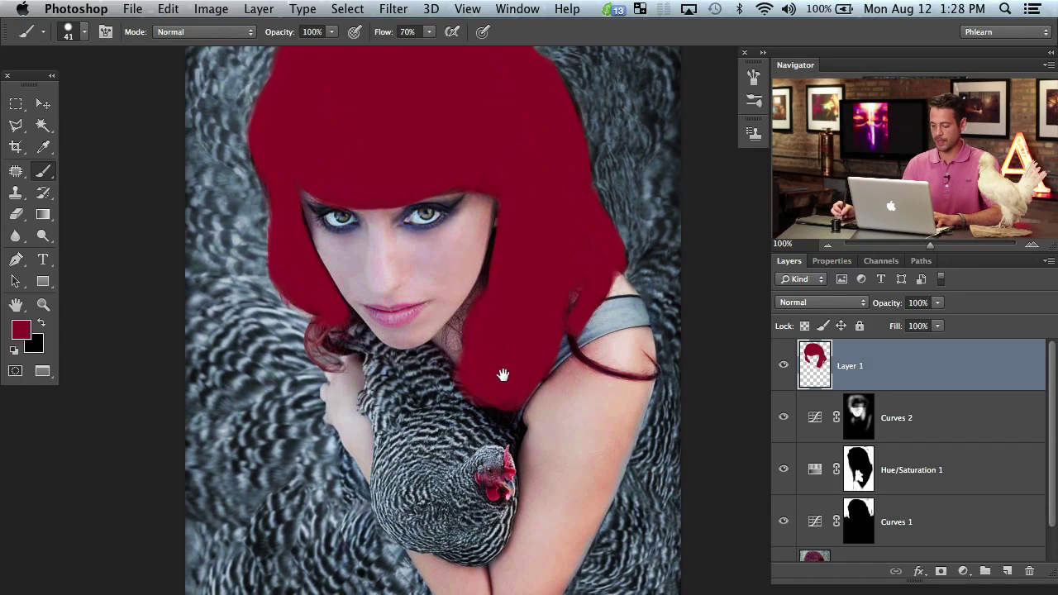
{"action": "left_click_drag", "start_coordinate": [496, 312], "coordinate": [490, 343]}
{"action": "left_click", "coordinate": [821, 303]}
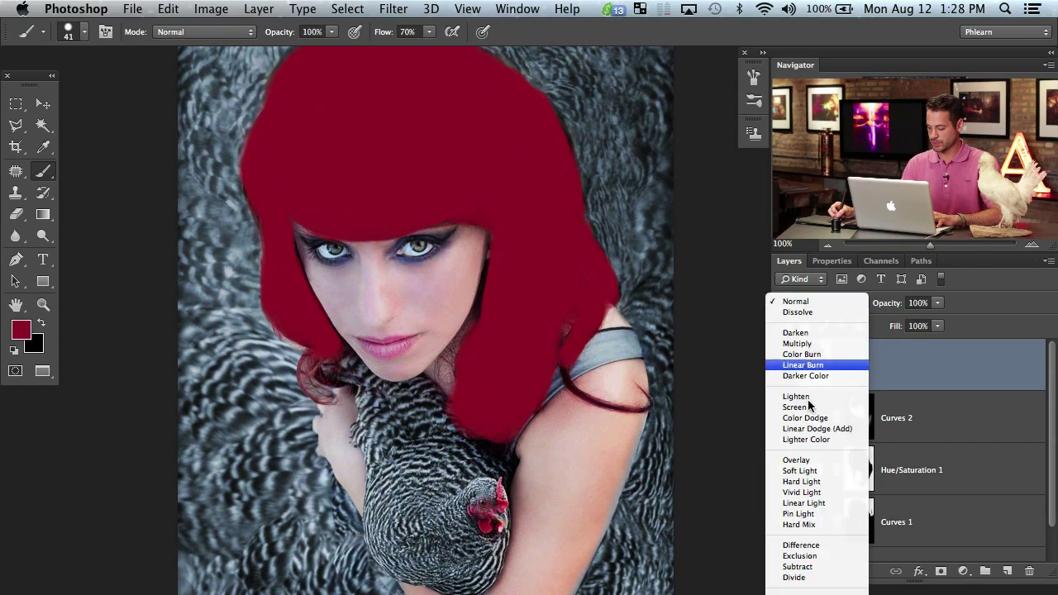
{"action": "left_click", "coordinate": [794, 589]}
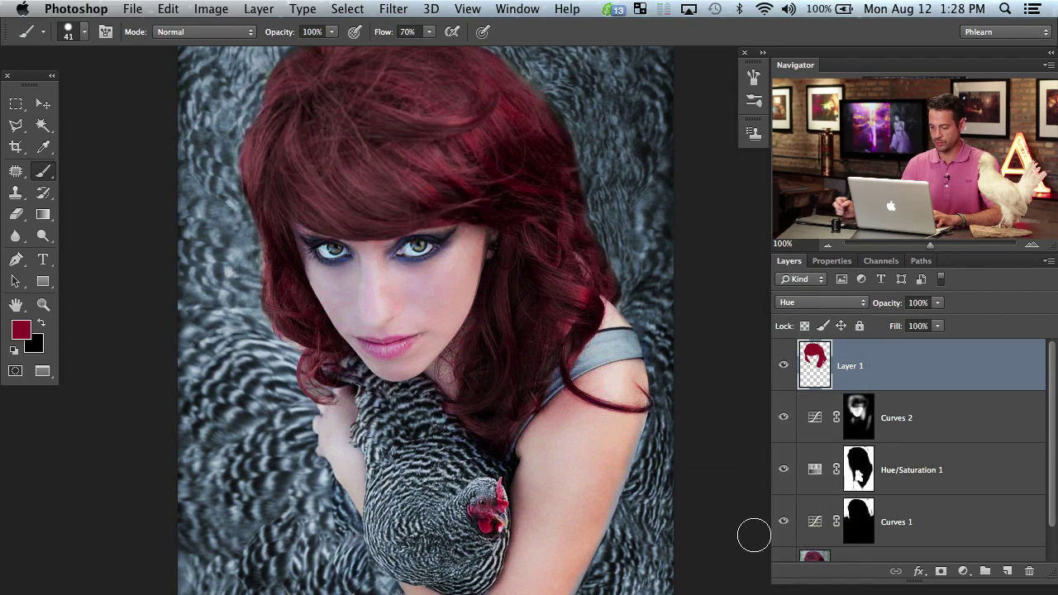
{"action": "key", "text": "super+minus"}
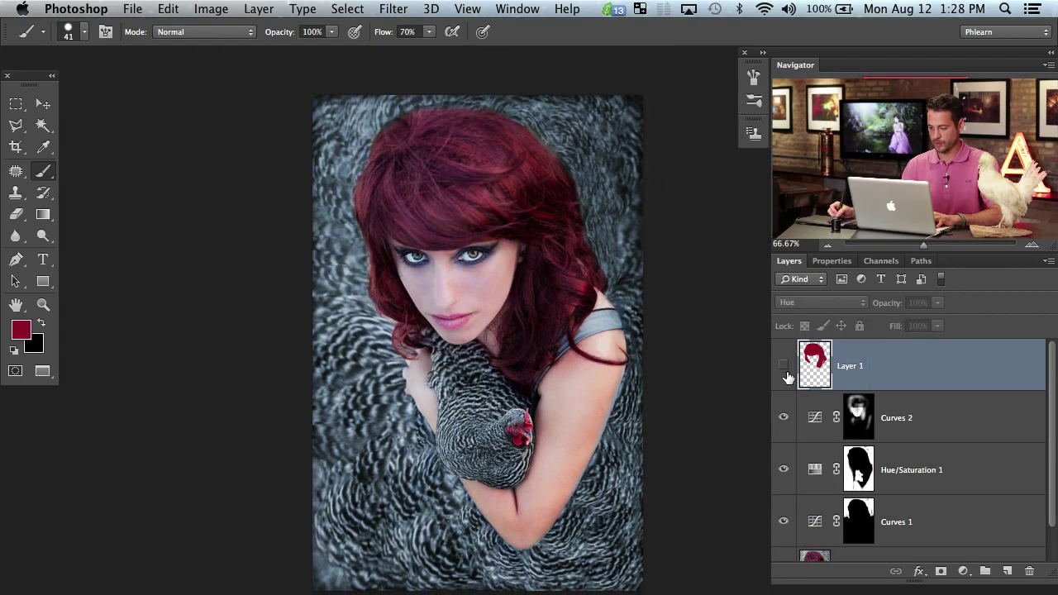
Try Color blending, compare the layer on and off, then return to Hue.
{"action": "left_click", "coordinate": [805, 303]}
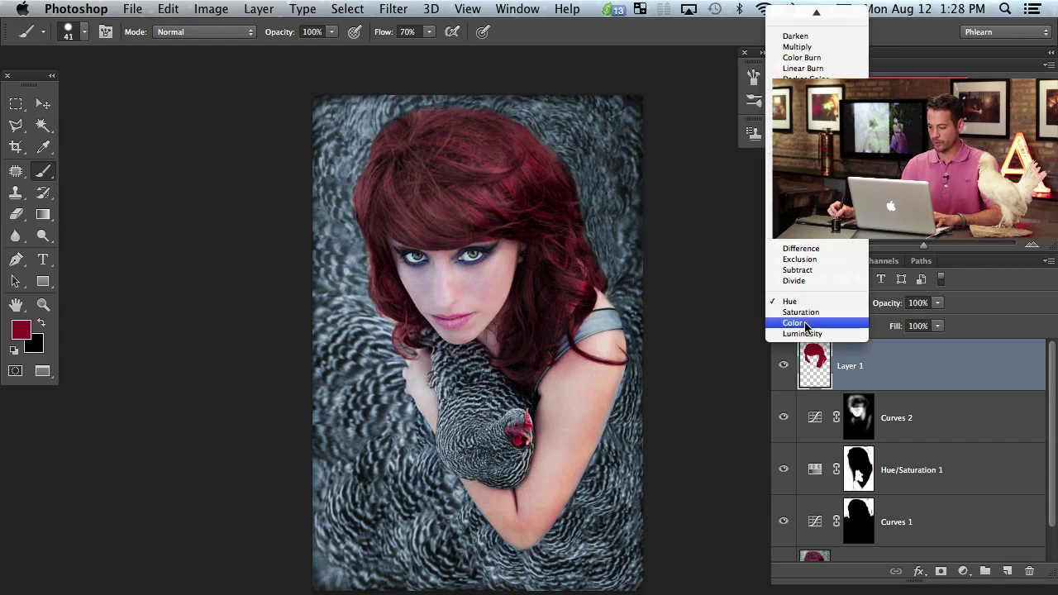
{"action": "left_click", "coordinate": [805, 323]}
{"action": "left_click", "coordinate": [784, 365]}
{"action": "left_click", "coordinate": [784, 365]}
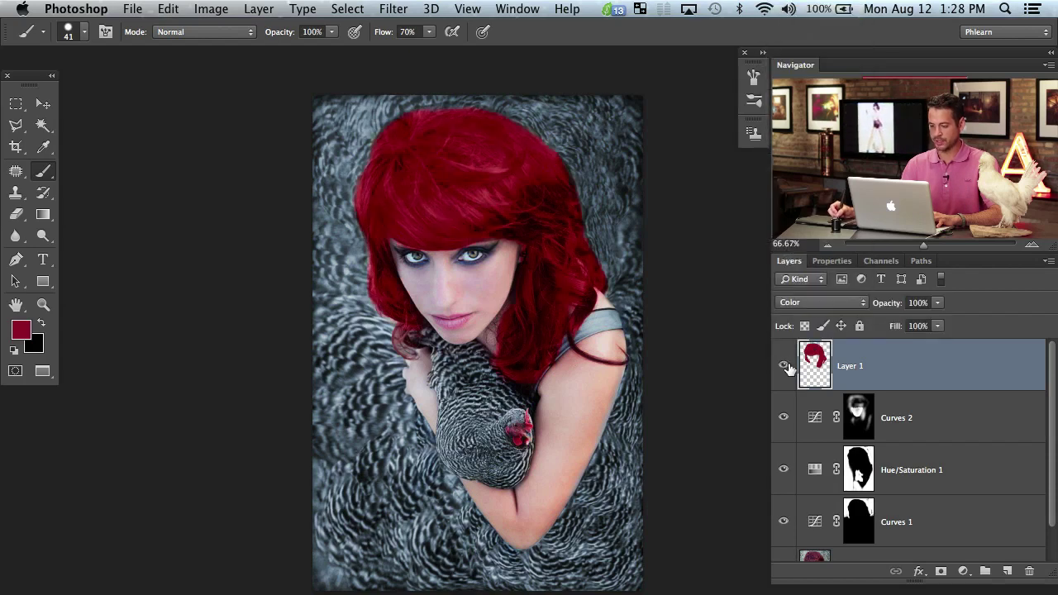
{"action": "left_click", "coordinate": [784, 365]}
{"action": "left_click", "coordinate": [784, 365]}
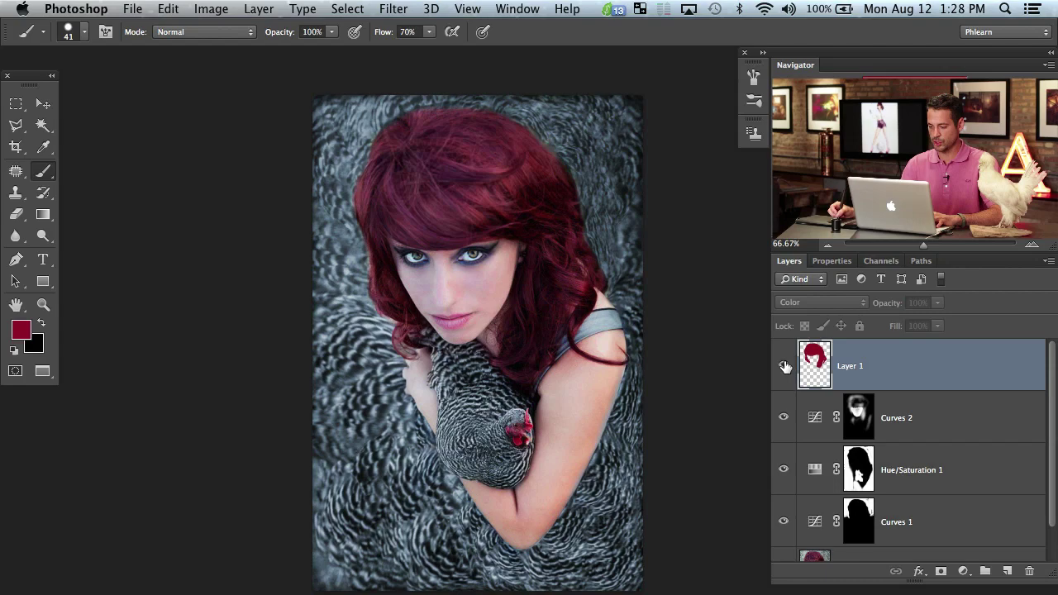
{"action": "left_click", "coordinate": [821, 302]}
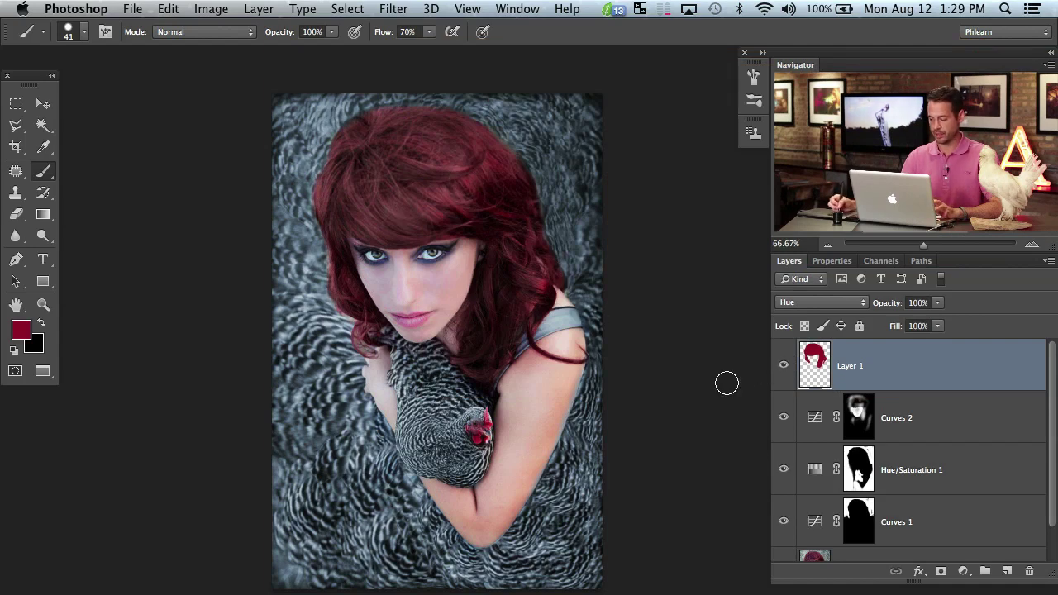
{"action": "left_click", "coordinate": [963, 572]}
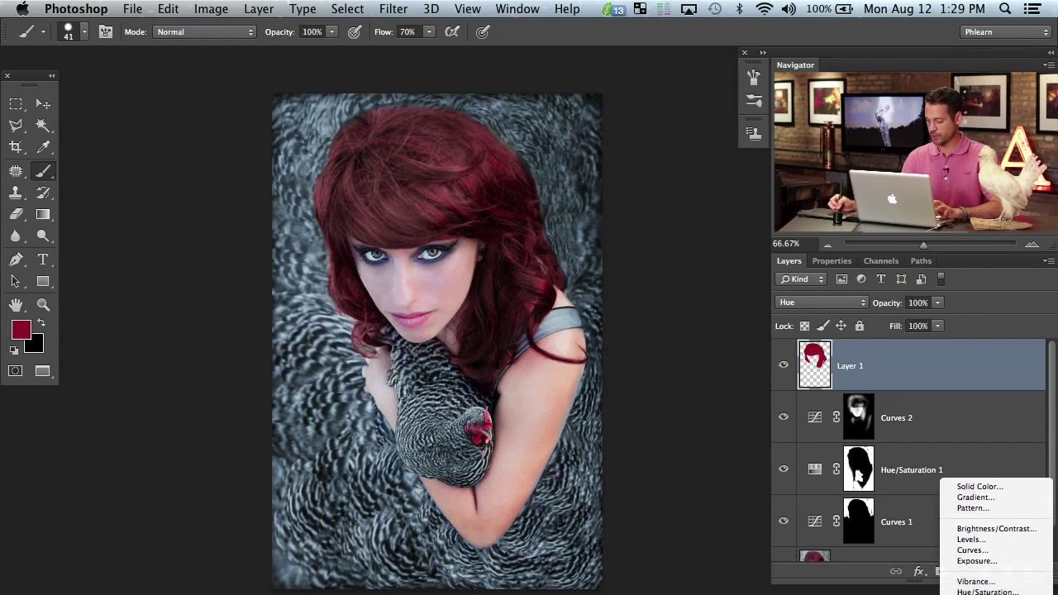
Add a Hue/Saturation layer at the top of the stack with Saturation +31.
{"action": "left_click", "coordinate": [992, 591]}
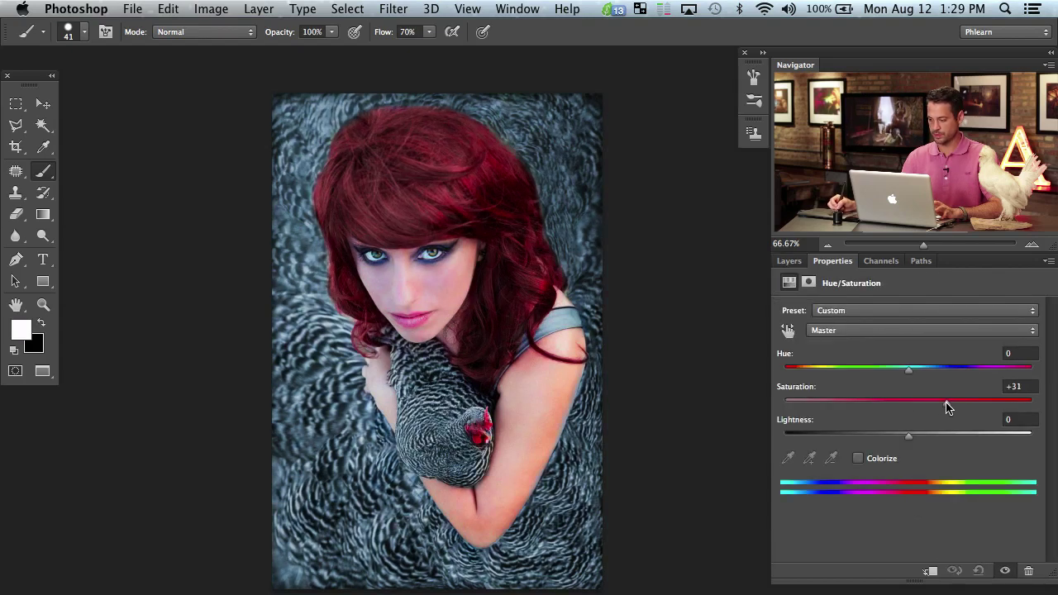
{"action": "left_click", "coordinate": [789, 261]}
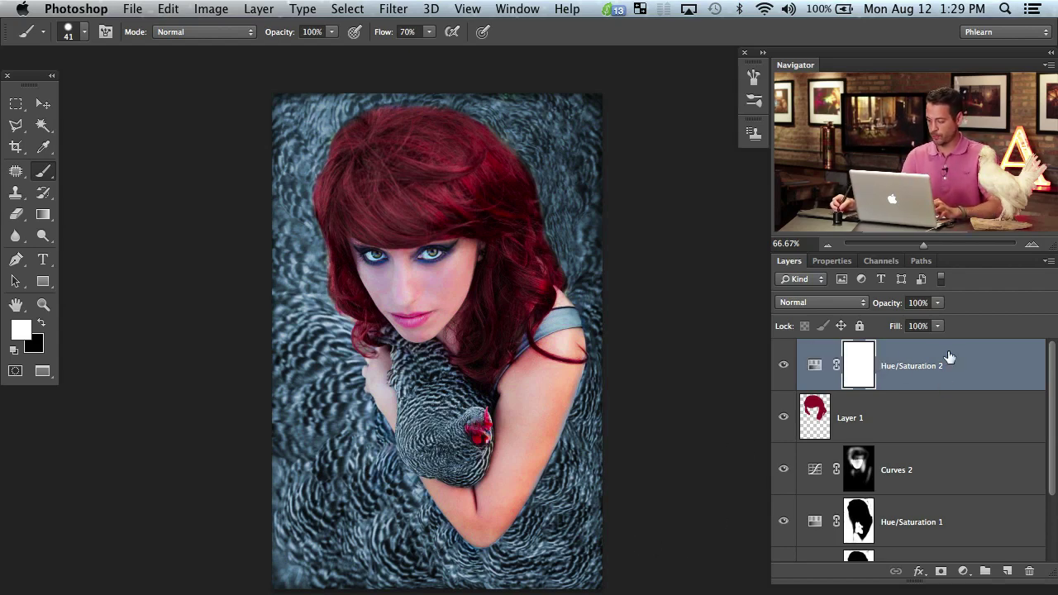
{"action": "right_click", "coordinate": [965, 374]}
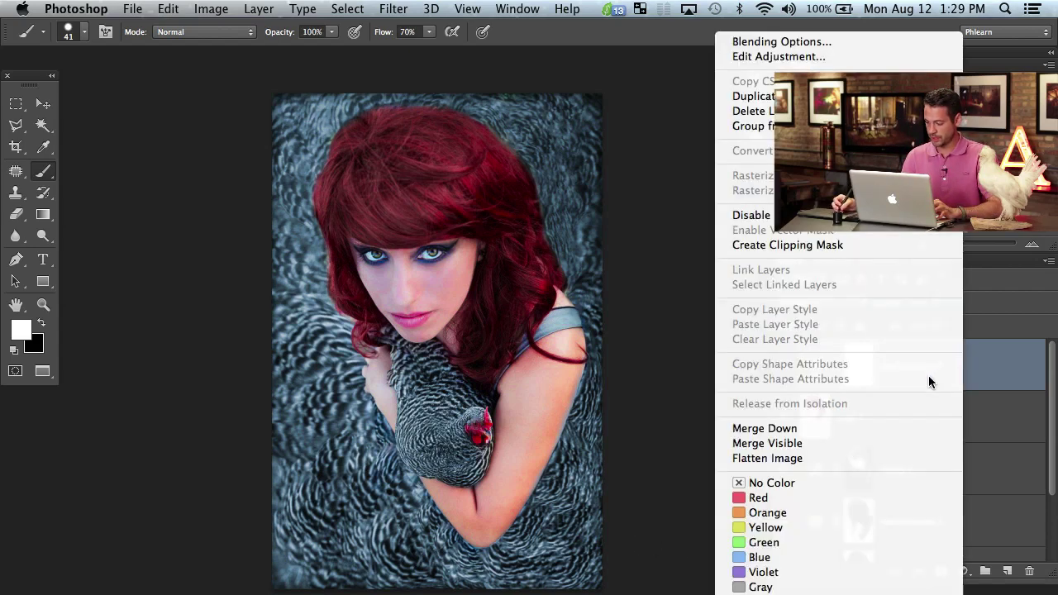
{"action": "left_click", "coordinate": [815, 246]}
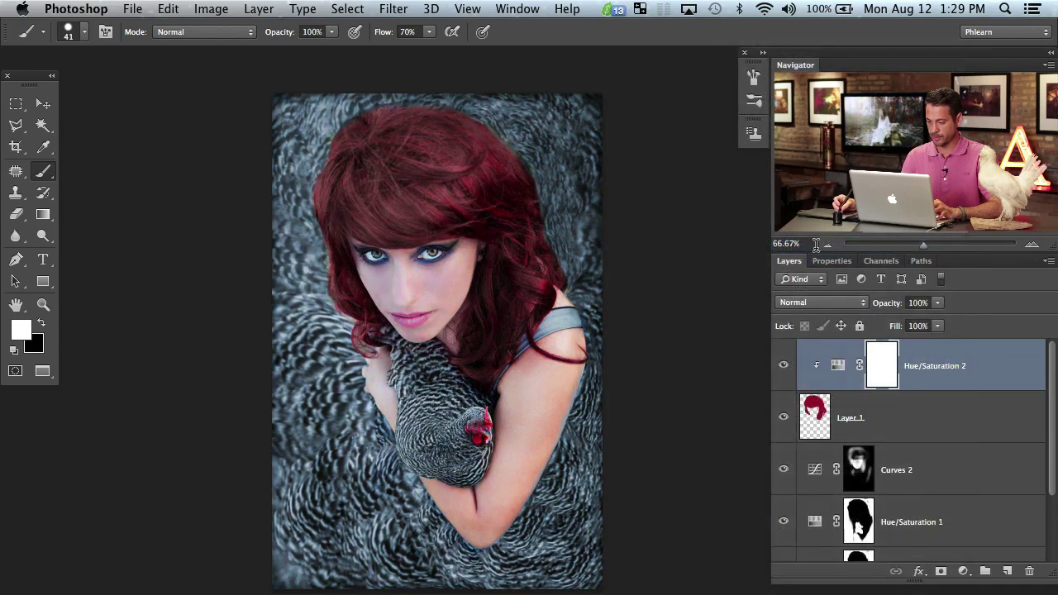
{"action": "left_click", "coordinate": [782, 367]}
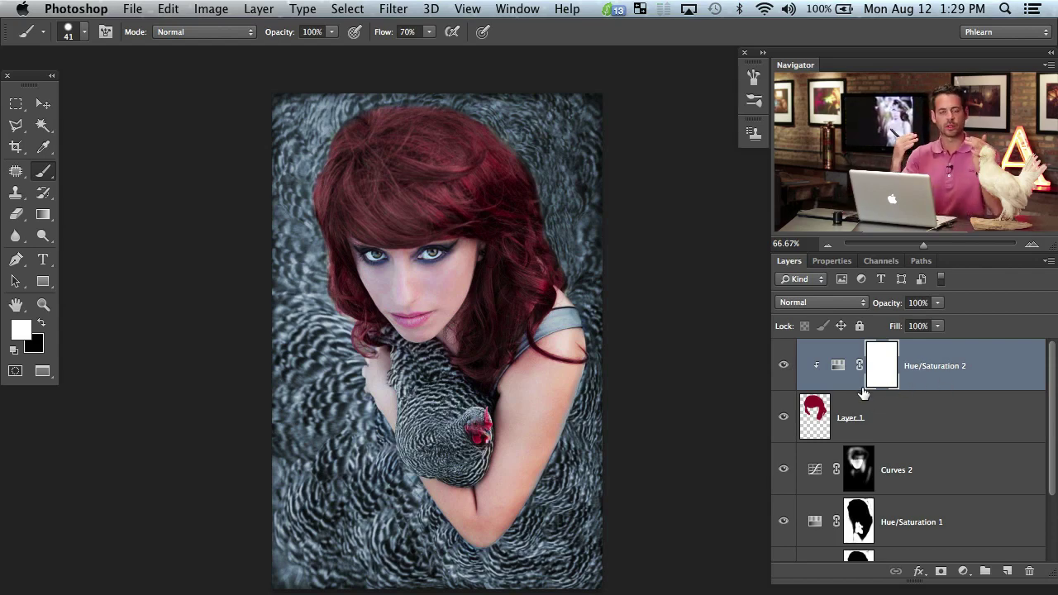
{"action": "left_click", "coordinate": [882, 428]}
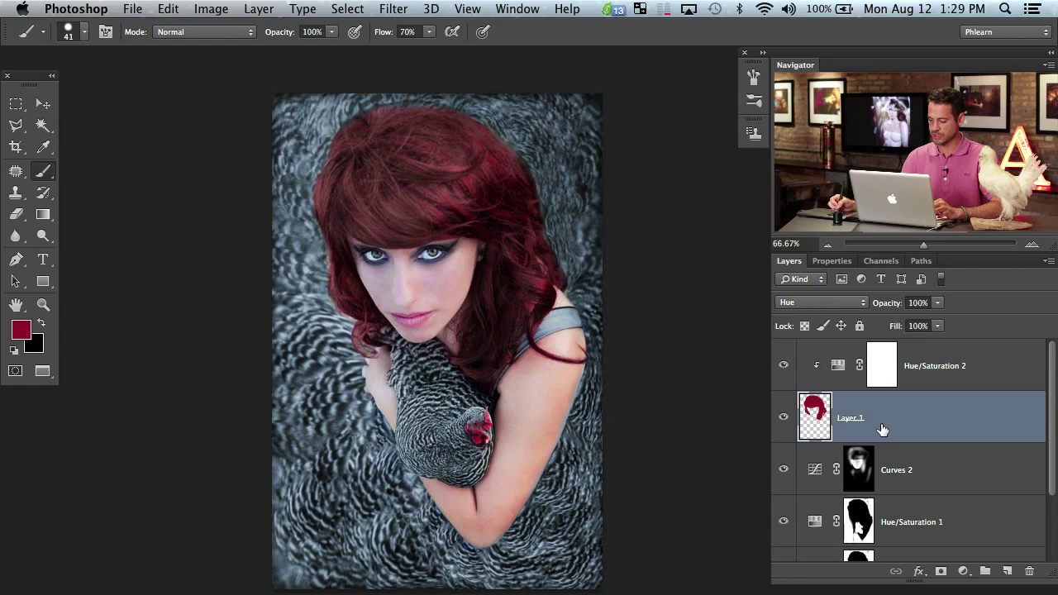
{"action": "left_click", "coordinate": [969, 367]}
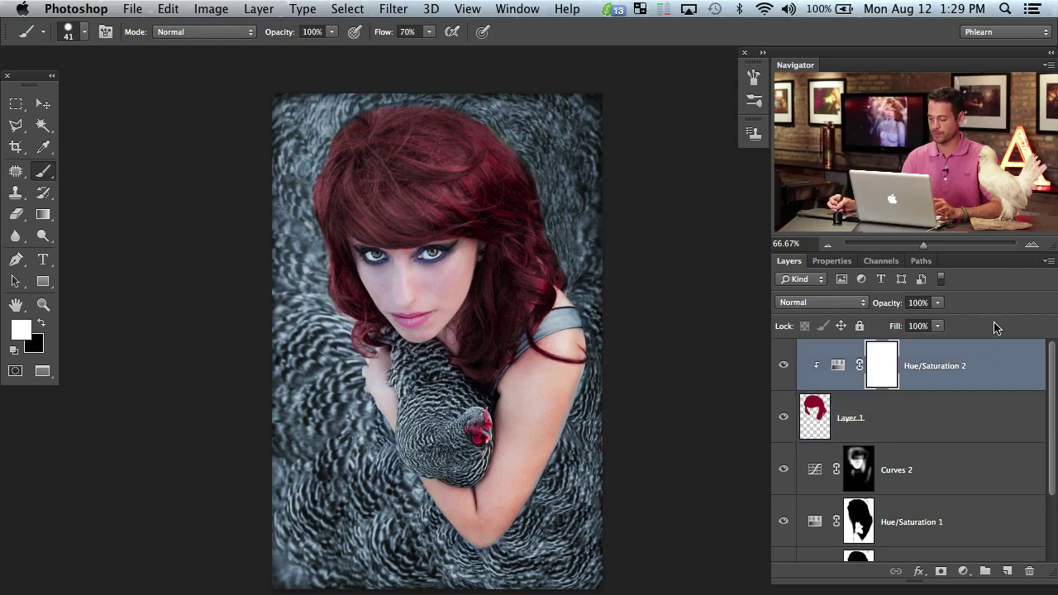
{"action": "right_click", "coordinate": [986, 362]}
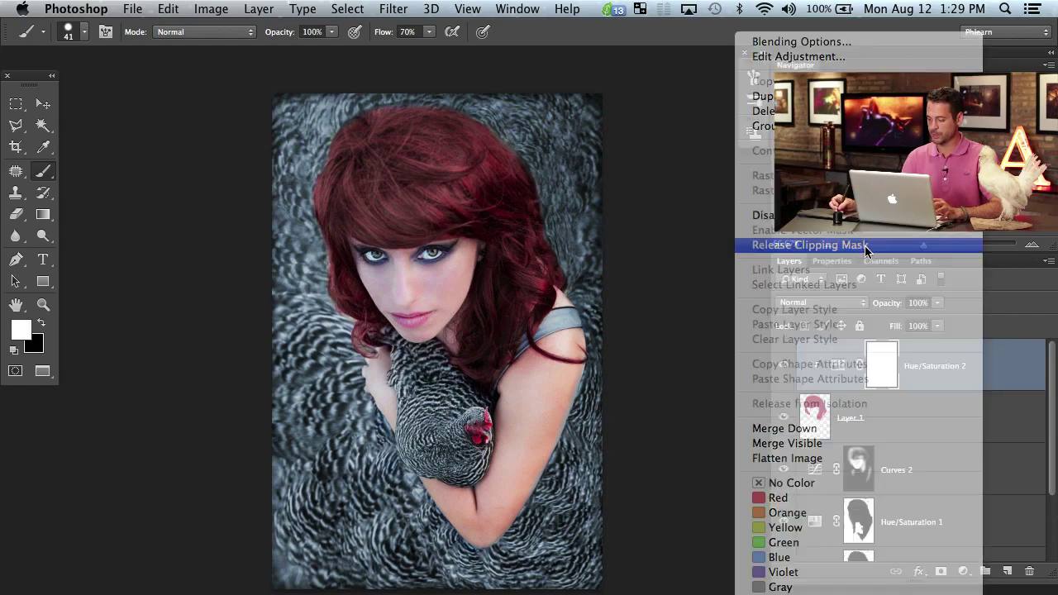
{"action": "left_click", "coordinate": [860, 245]}
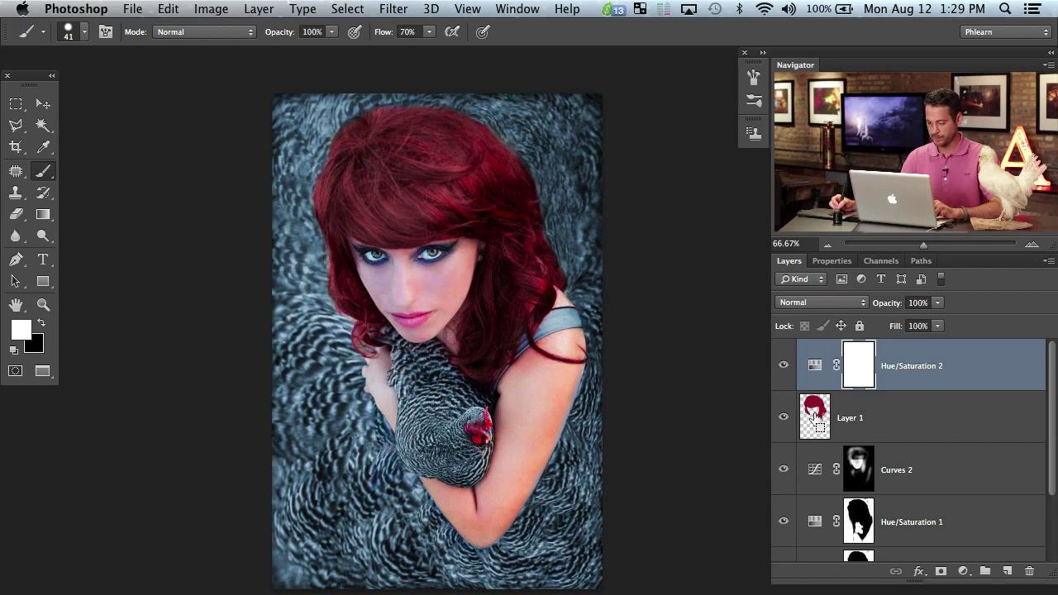
Mask Hue/Saturation 2 to Layer 1's hair shape, inverted so only hair saturates, and compare.
{"action": "left_click", "coordinate": [816, 417], "text": "super"}
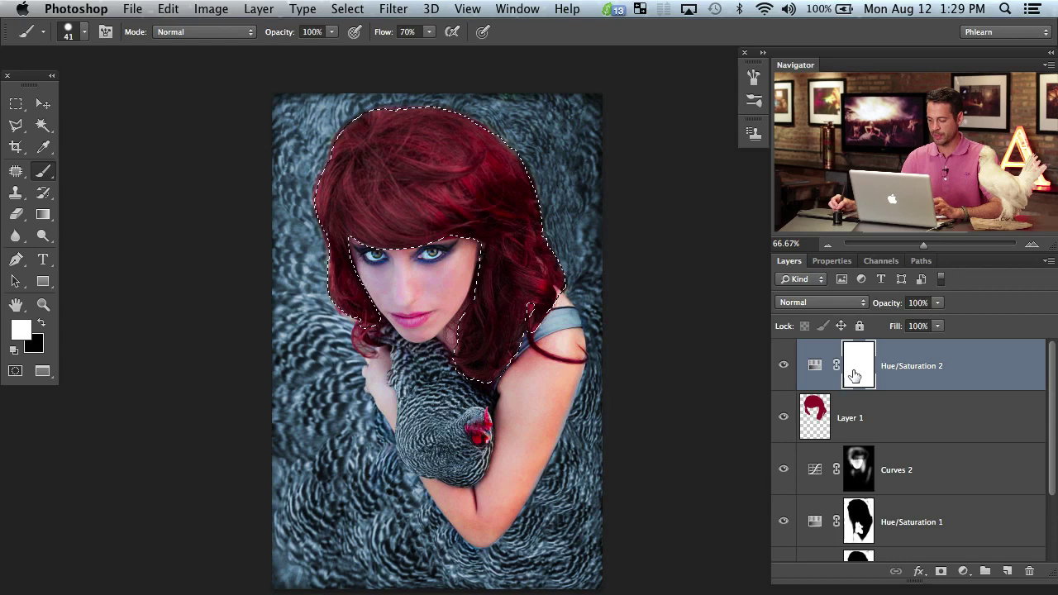
{"action": "key", "text": "super+BackSpace"}
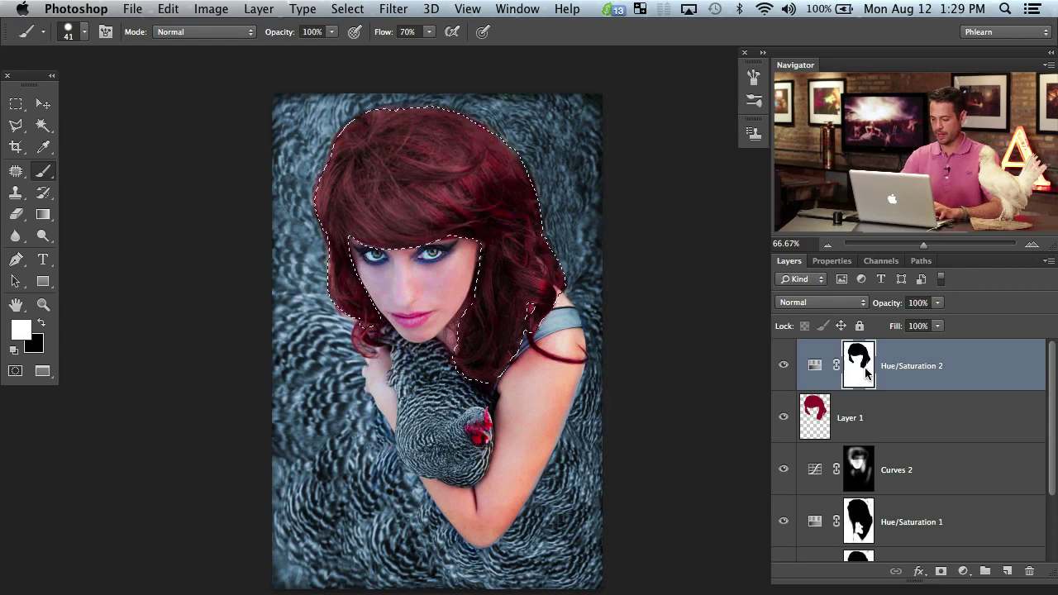
{"action": "key", "text": "super+d"}
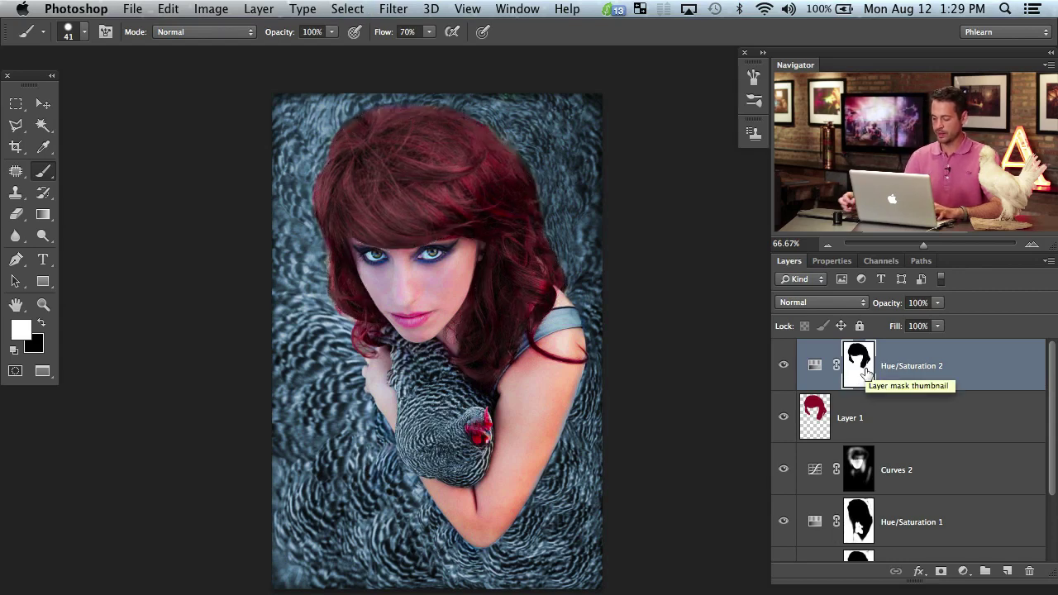
{"action": "left_click", "coordinate": [858, 368], "text": "alt"}
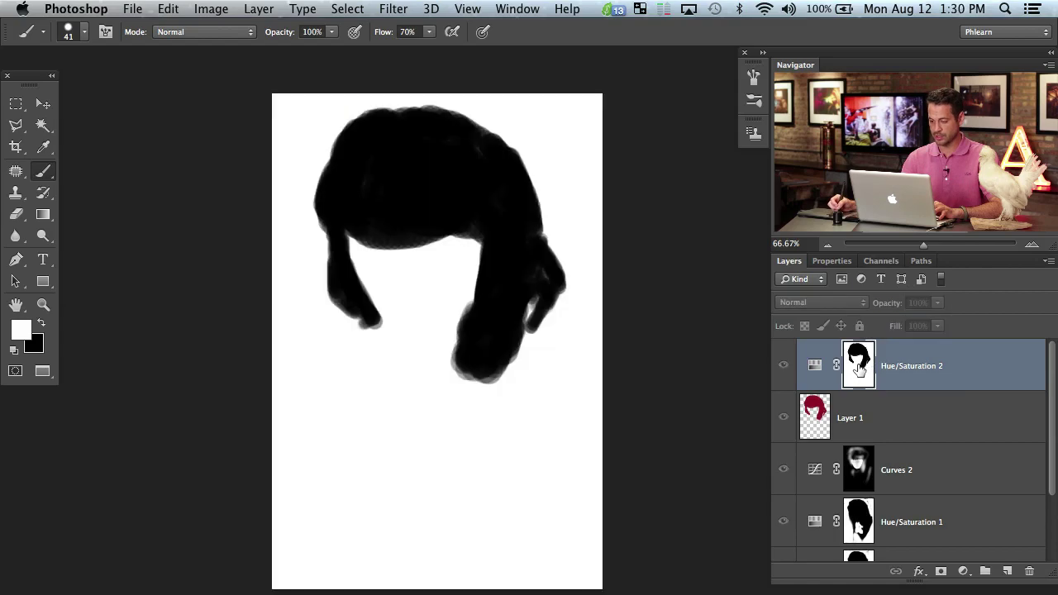
{"action": "left_click", "coordinate": [860, 367], "text": "alt"}
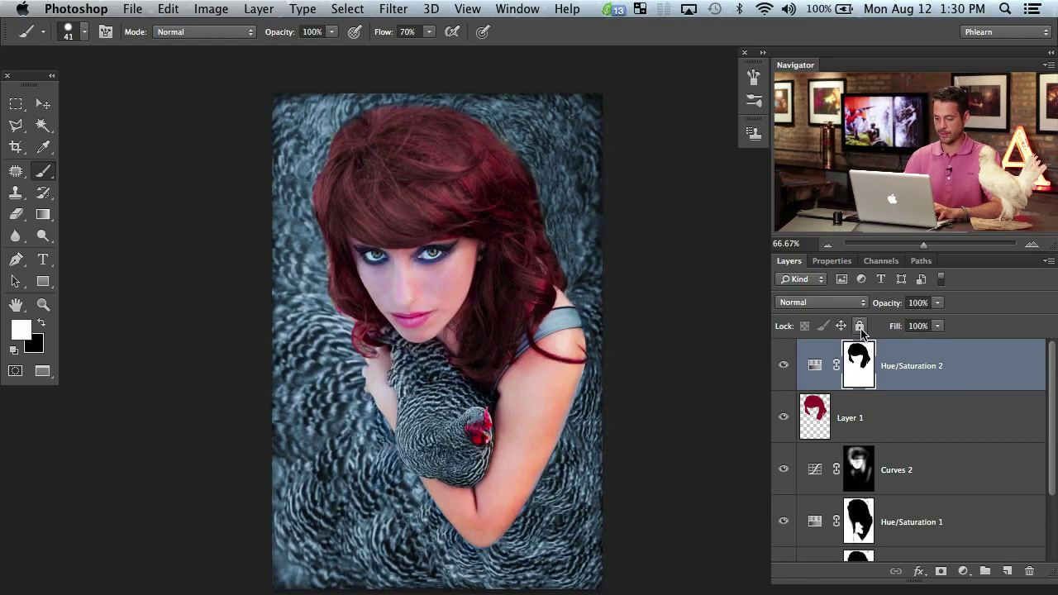
{"action": "key", "text": "super+i"}
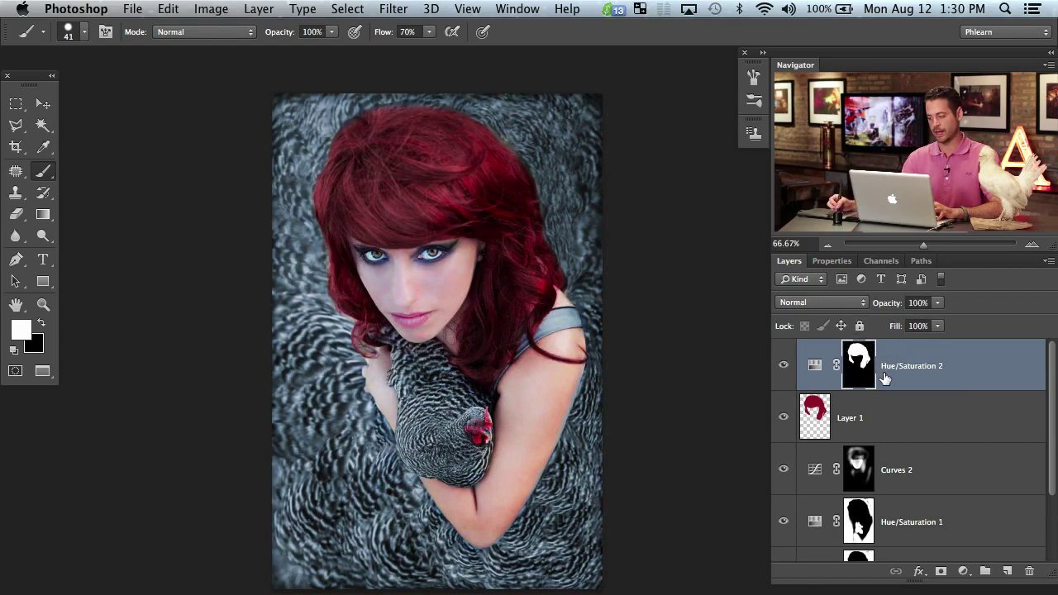
{"action": "left_click", "coordinate": [783, 365]}
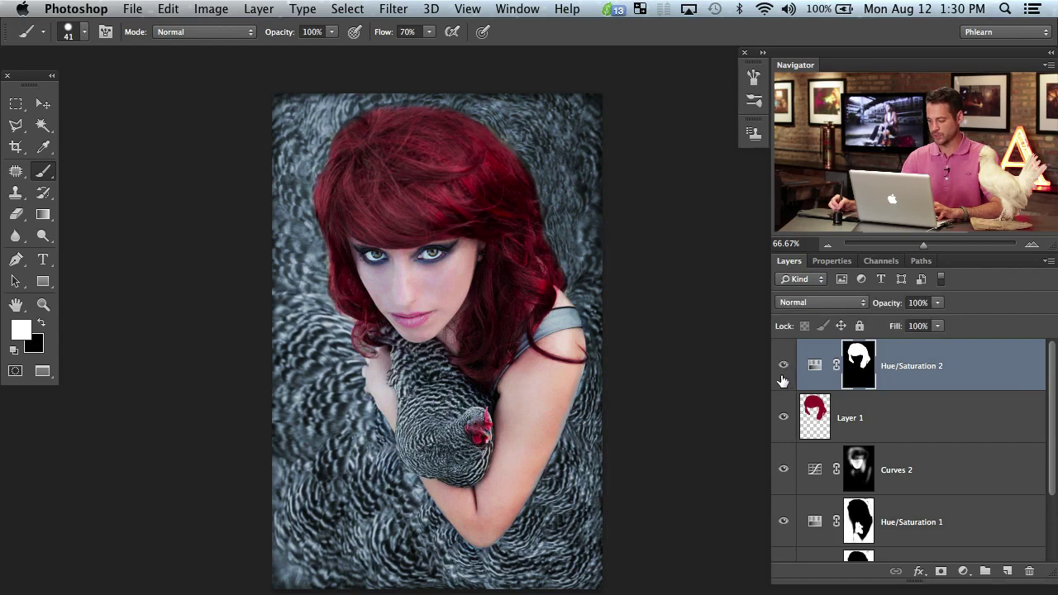
{"action": "left_click", "coordinate": [784, 419]}
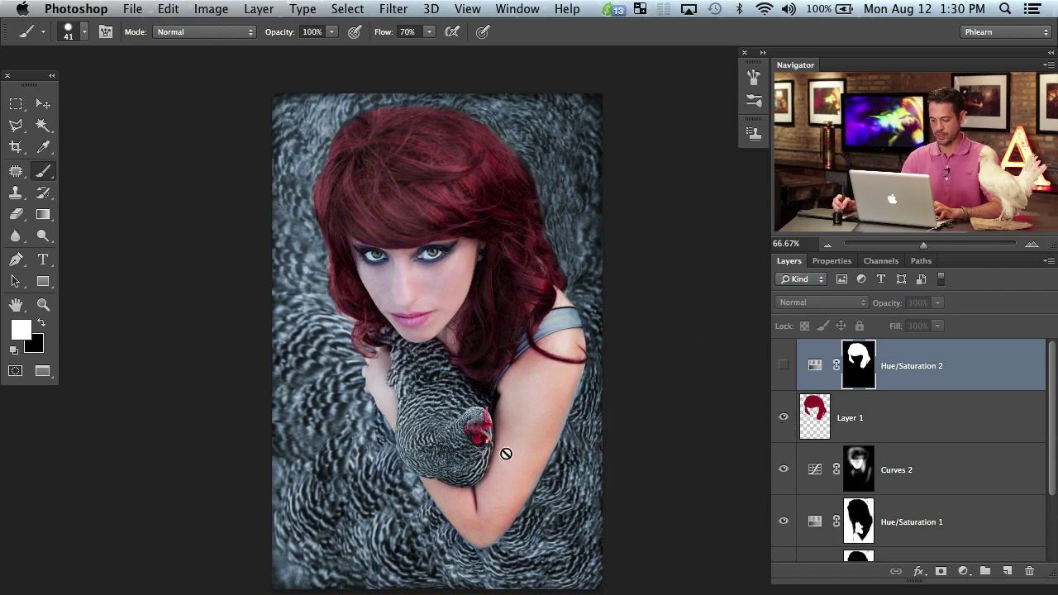
Lower saturation to +22, try orange-brown hue shifts, then set Hue back to 0.
{"action": "double_click", "coordinate": [814, 365]}
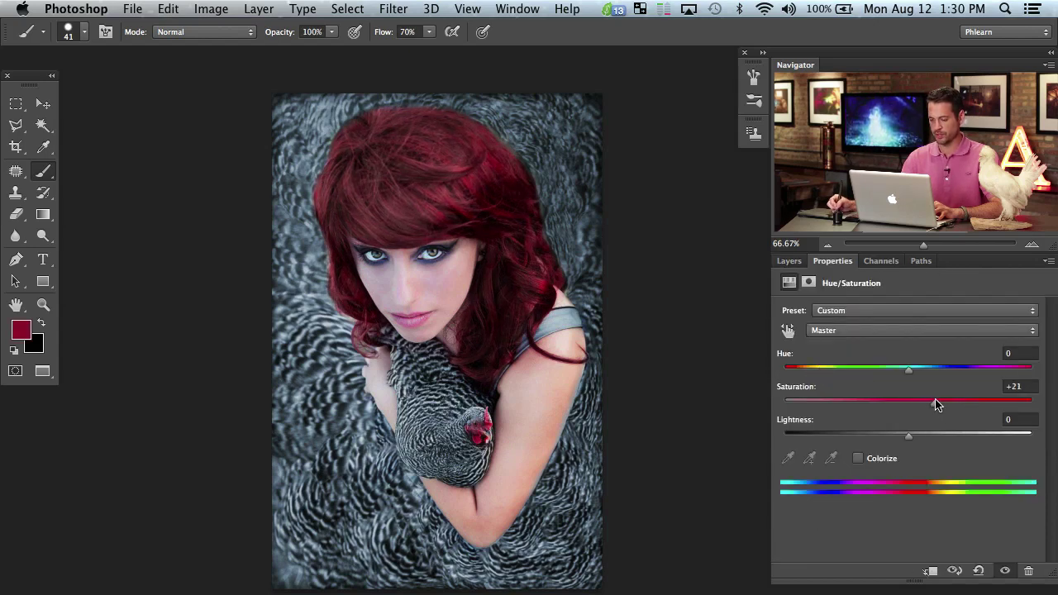
{"action": "left_click_drag", "start_coordinate": [941, 405], "coordinate": [937, 406]}
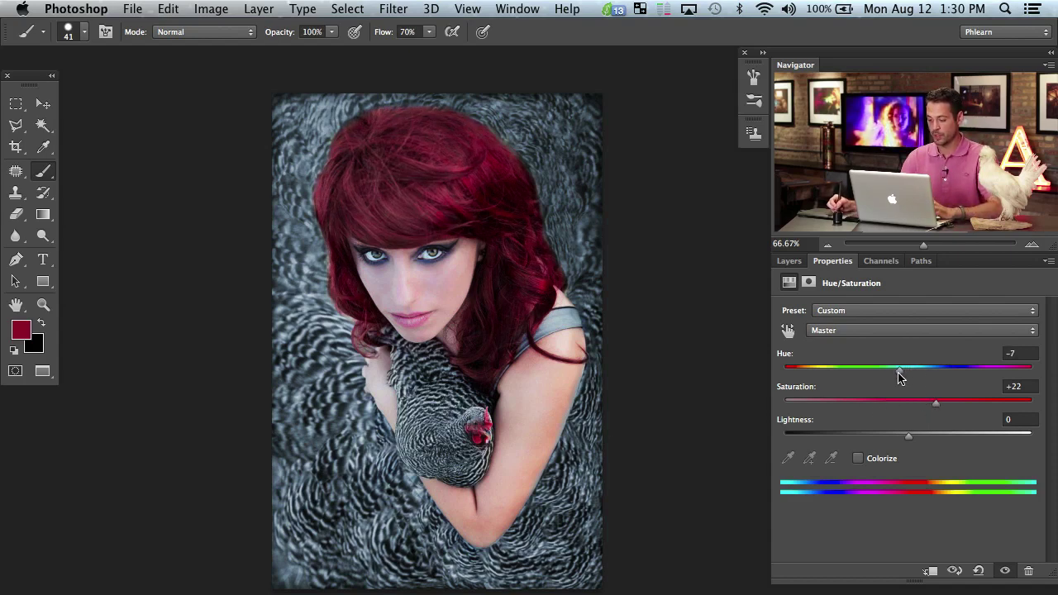
{"action": "left_click_drag", "start_coordinate": [901, 370], "coordinate": [923, 370]}
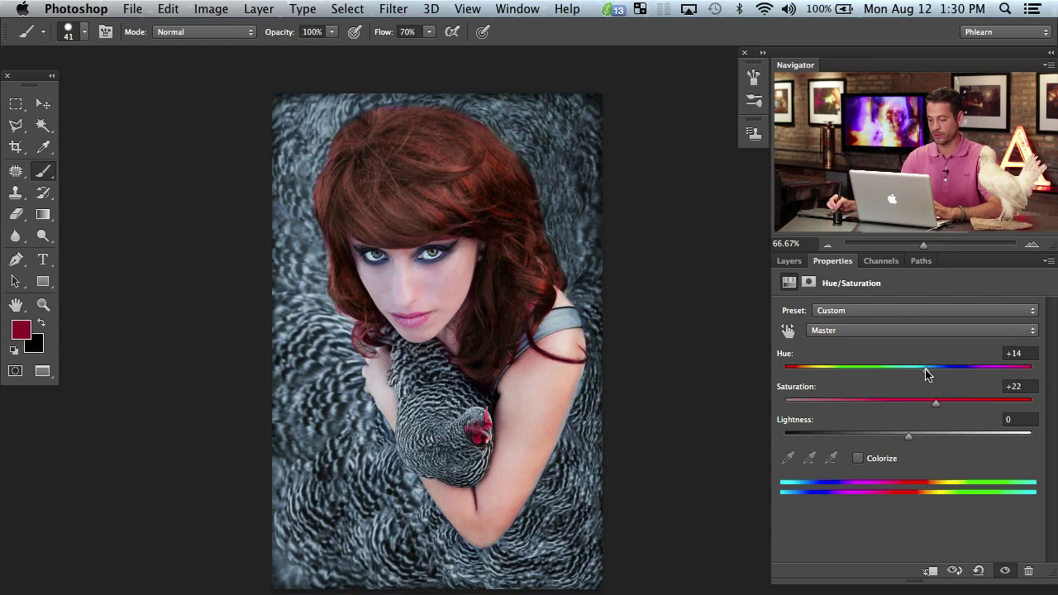
{"action": "left_click_drag", "start_coordinate": [935, 370], "coordinate": [929, 371]}
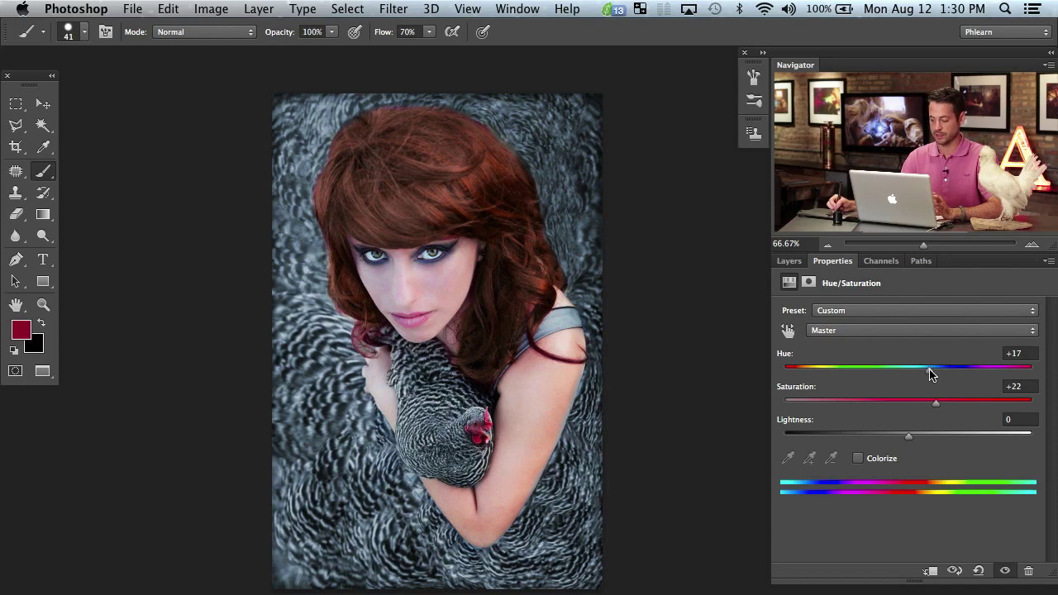
{"action": "left_click", "coordinate": [1026, 353]}
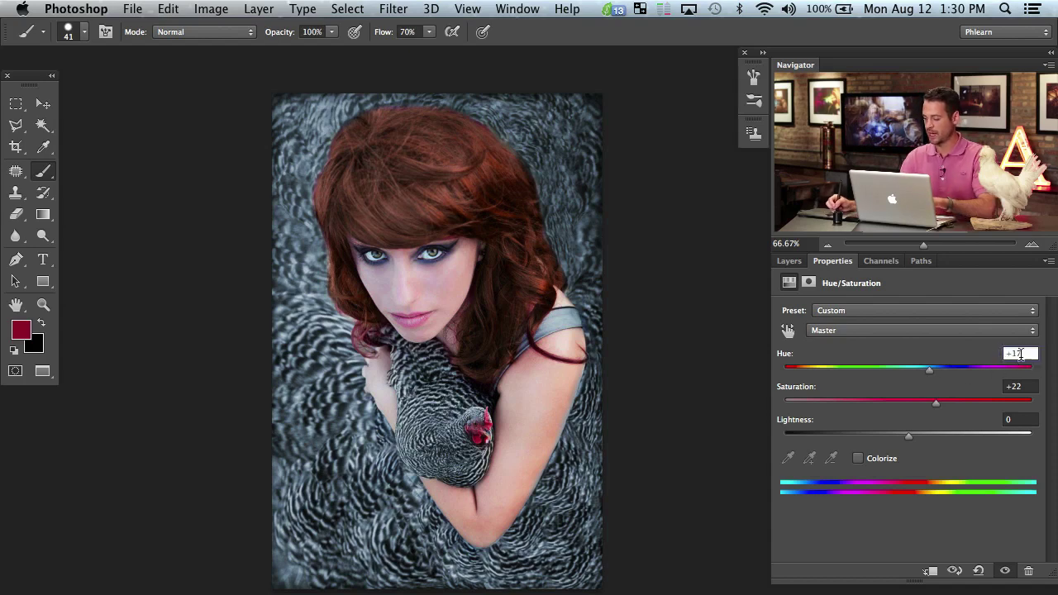
{"action": "type", "text": "0"}
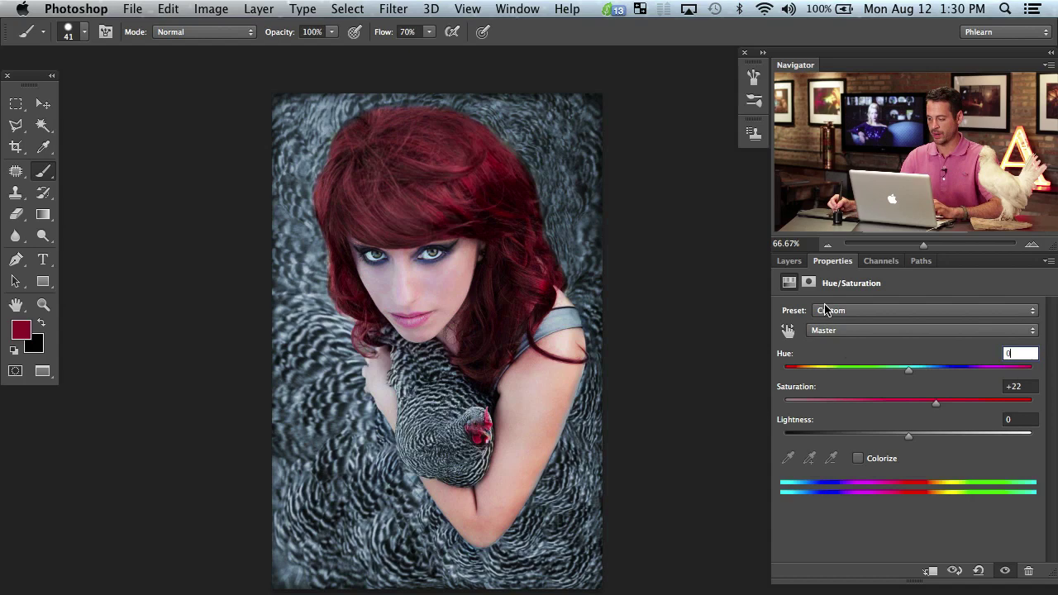
{"action": "left_click", "coordinate": [790, 263]}
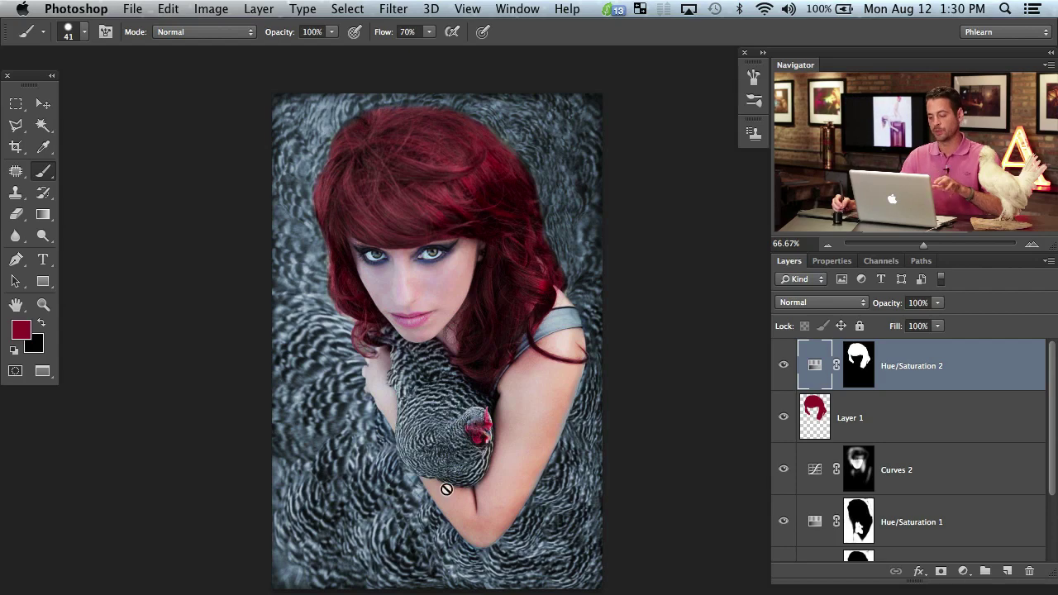
Group Hue/Saturation 2 with Layer 1, group Curves 2, Hue/Saturation 1 and Curves 1, then toggle Group 2's visibility.
{"action": "left_click", "coordinate": [915, 420], "text": "shift"}
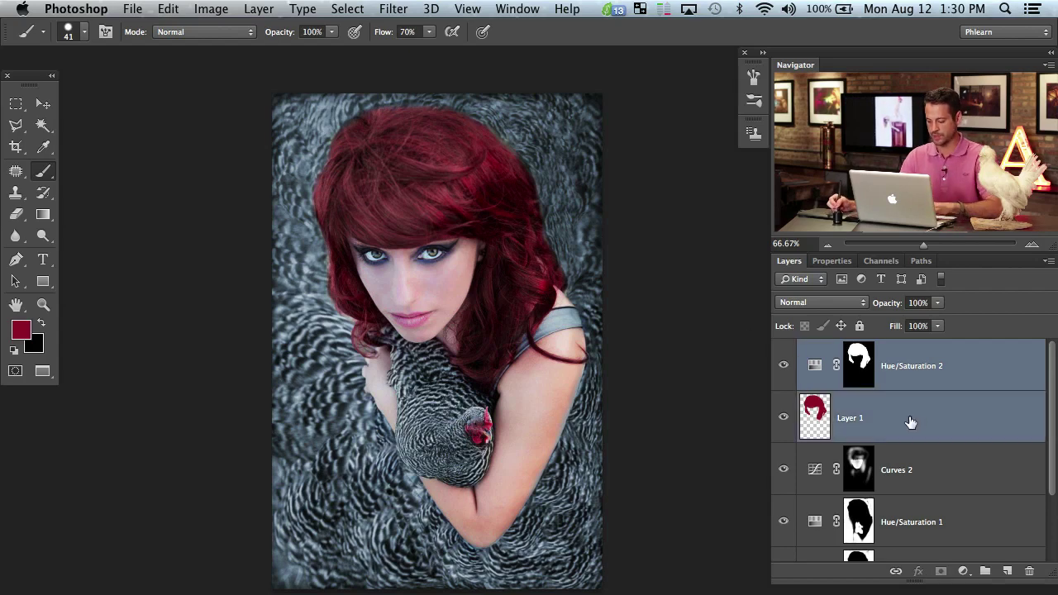
{"action": "key", "text": "super+g"}
{"action": "left_click", "coordinate": [922, 409]}
{"action": "left_click", "coordinate": [937, 488], "text": "shift"}
{"action": "key", "text": "super+g"}
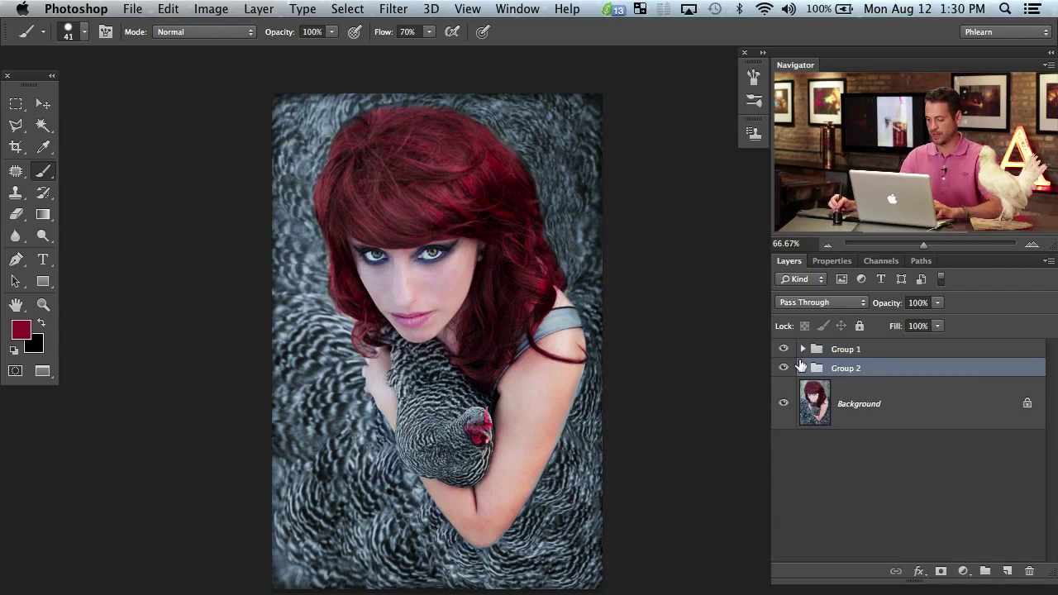
{"action": "left_click", "coordinate": [784, 368]}
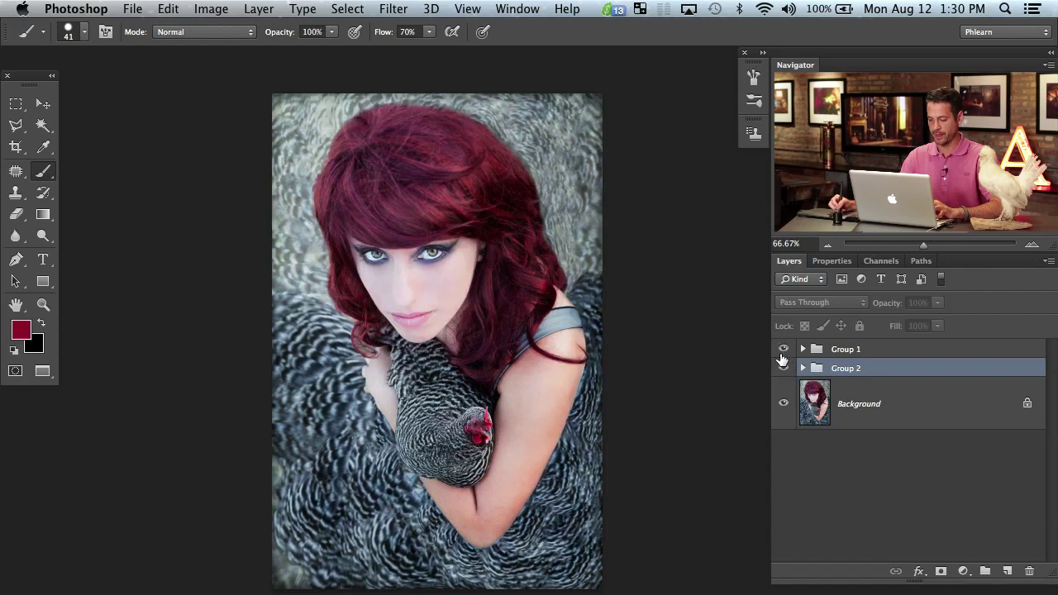
{"action": "left_click", "coordinate": [783, 368]}
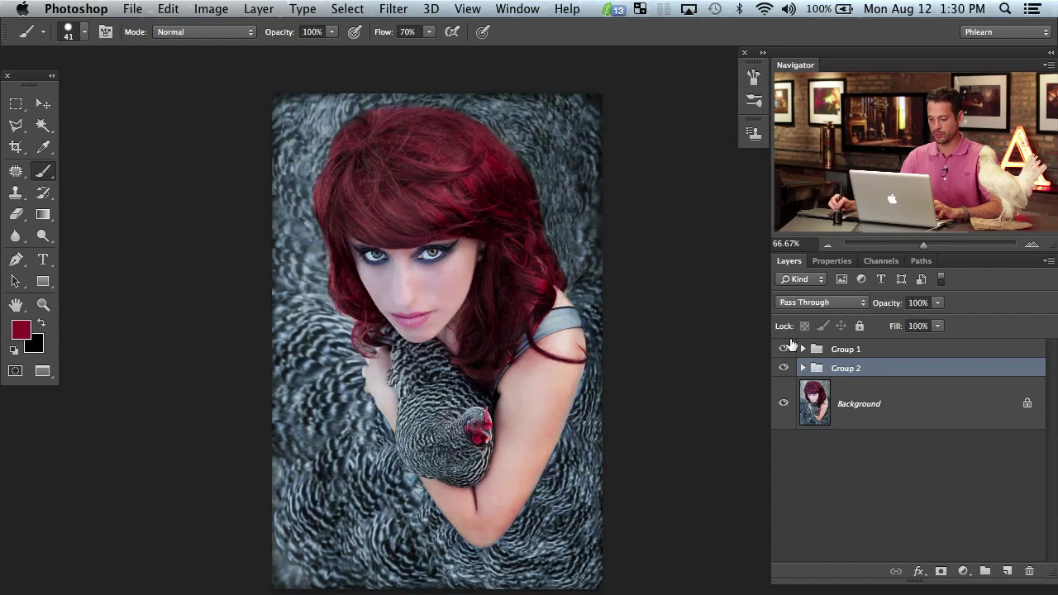
Add a Levels adjustment layer above Group 1 and switch it to the Blue channel.
{"action": "left_click", "coordinate": [893, 350]}
{"action": "left_click", "coordinate": [964, 571]}
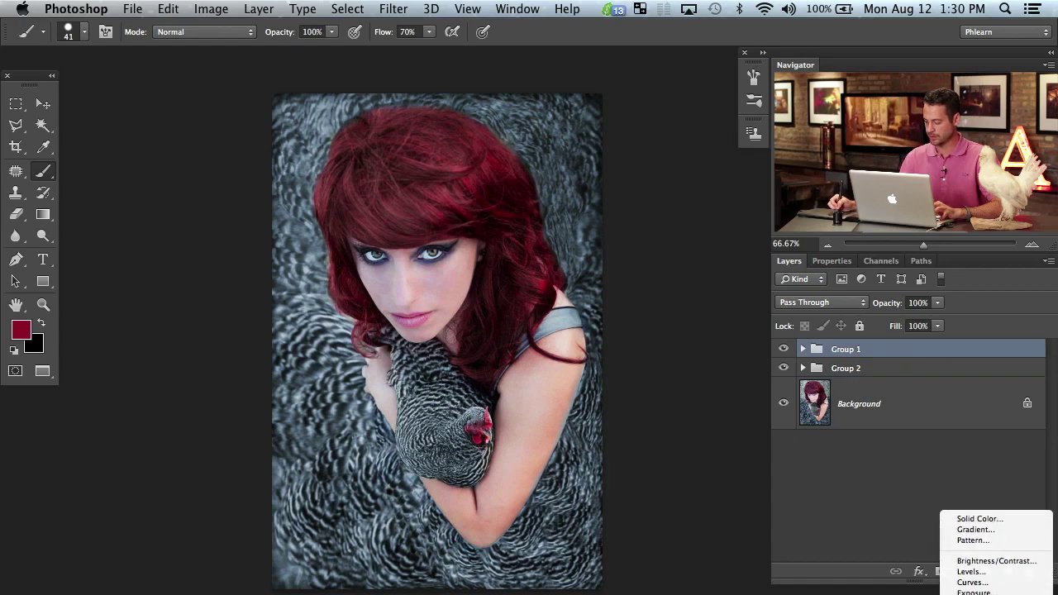
{"action": "left_click", "coordinate": [982, 574]}
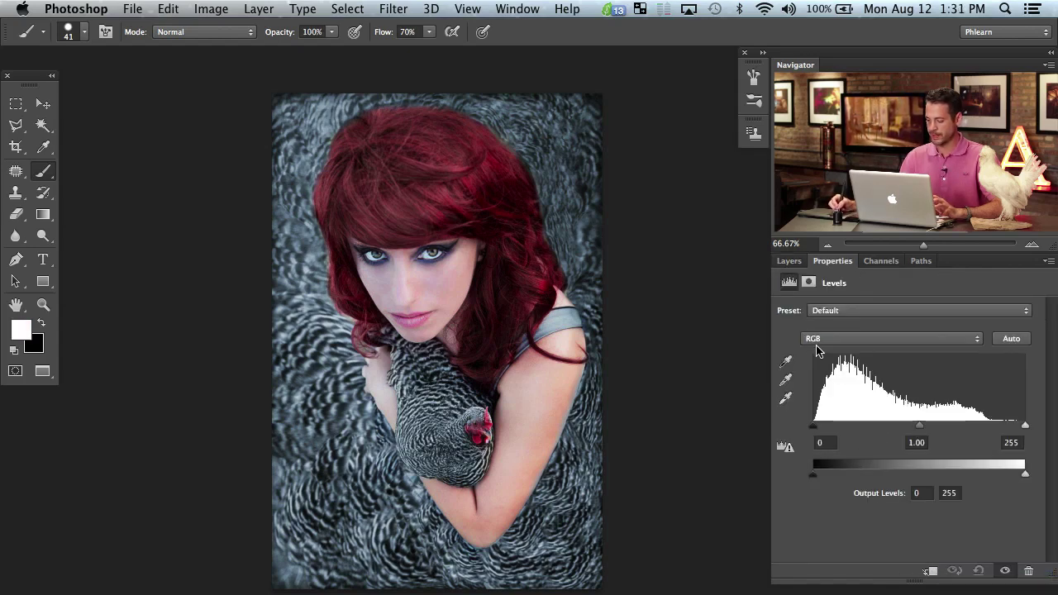
{"action": "left_click", "coordinate": [789, 261]}
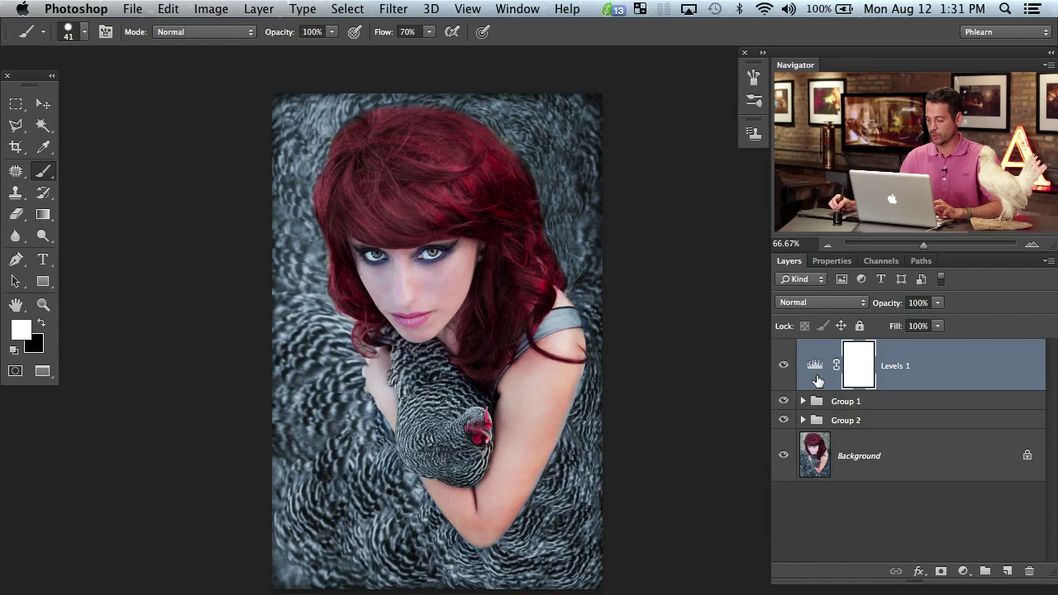
{"action": "left_click", "coordinate": [833, 263]}
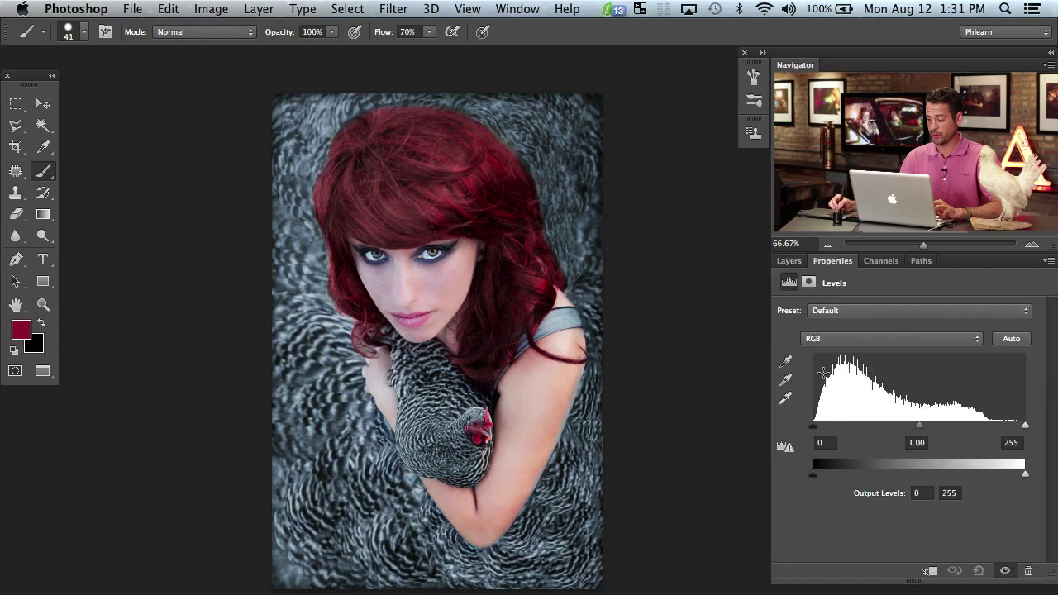
{"action": "left_click", "coordinate": [863, 341]}
{"action": "left_click", "coordinate": [826, 372]}
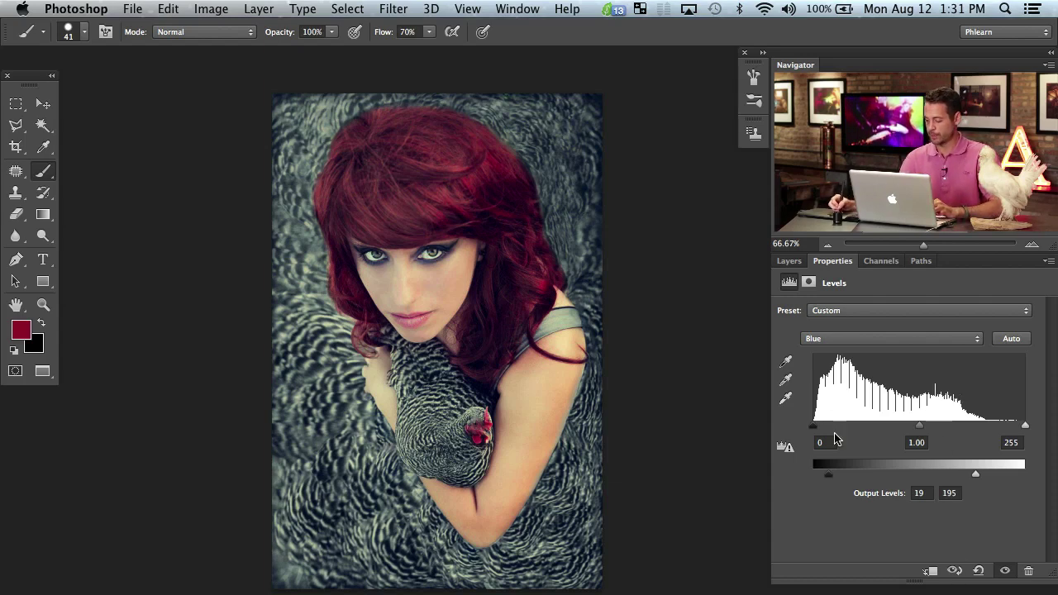
Set the Blue channel output levels to about 26 and 182.
{"action": "left_click", "coordinate": [839, 341]}
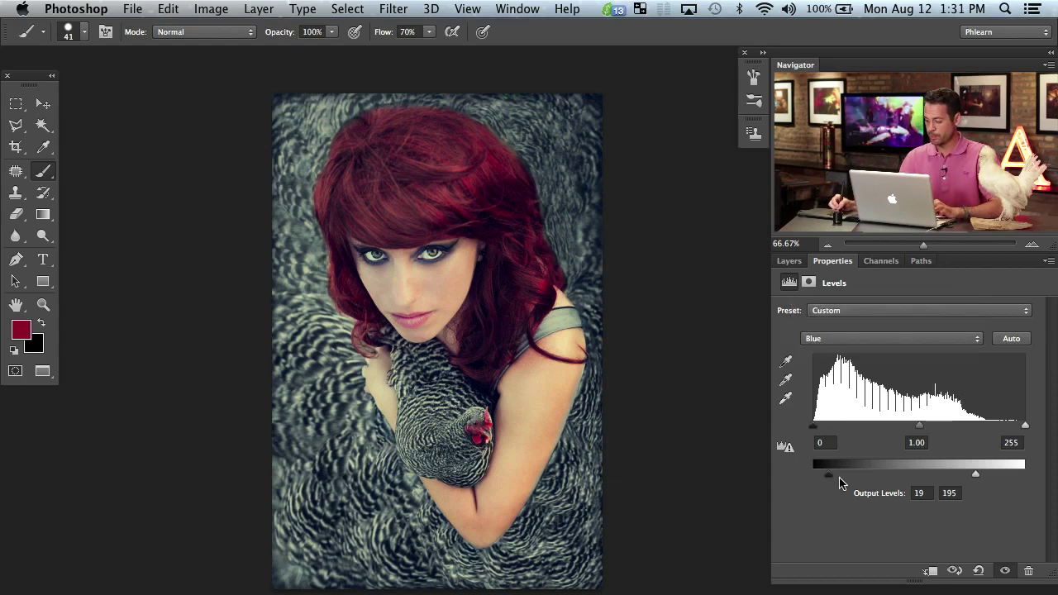
{"action": "left_click_drag", "start_coordinate": [829, 475], "coordinate": [834, 477]}
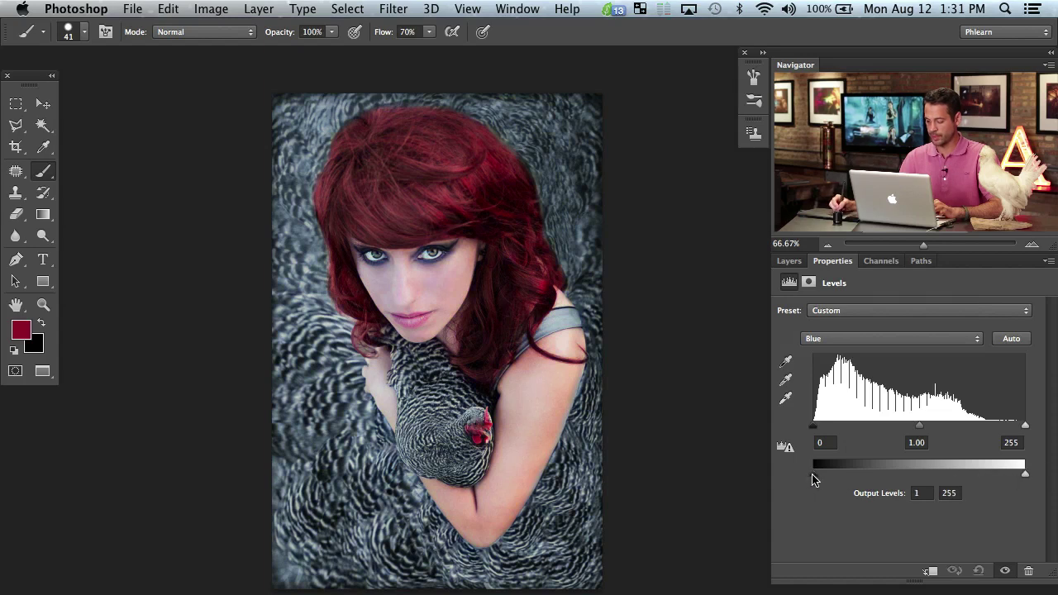
{"action": "left_click_drag", "start_coordinate": [883, 476], "coordinate": [807, 477]}
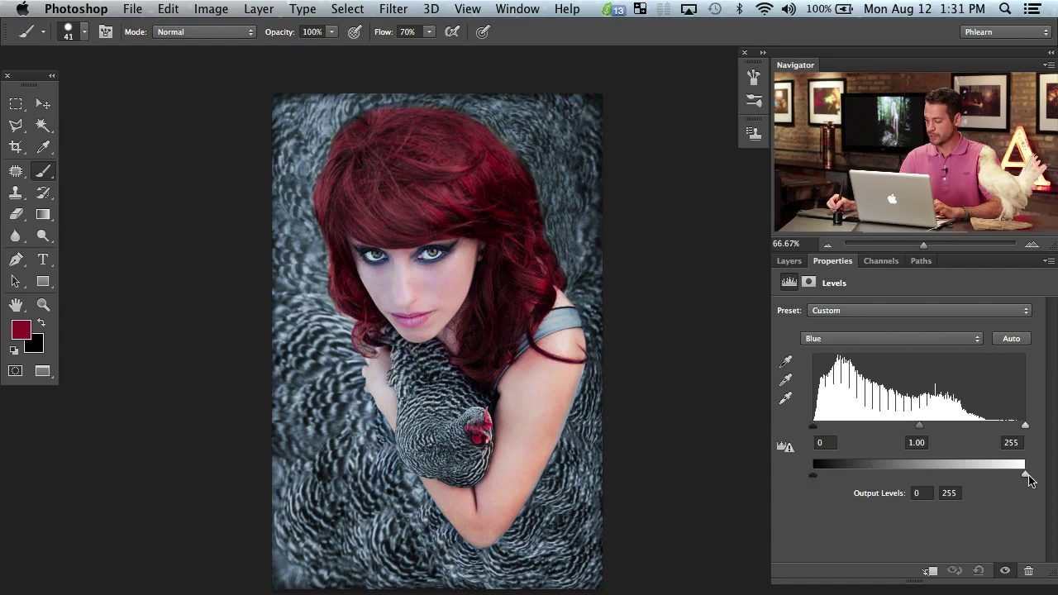
{"action": "left_click_drag", "start_coordinate": [1022, 478], "coordinate": [1009, 476]}
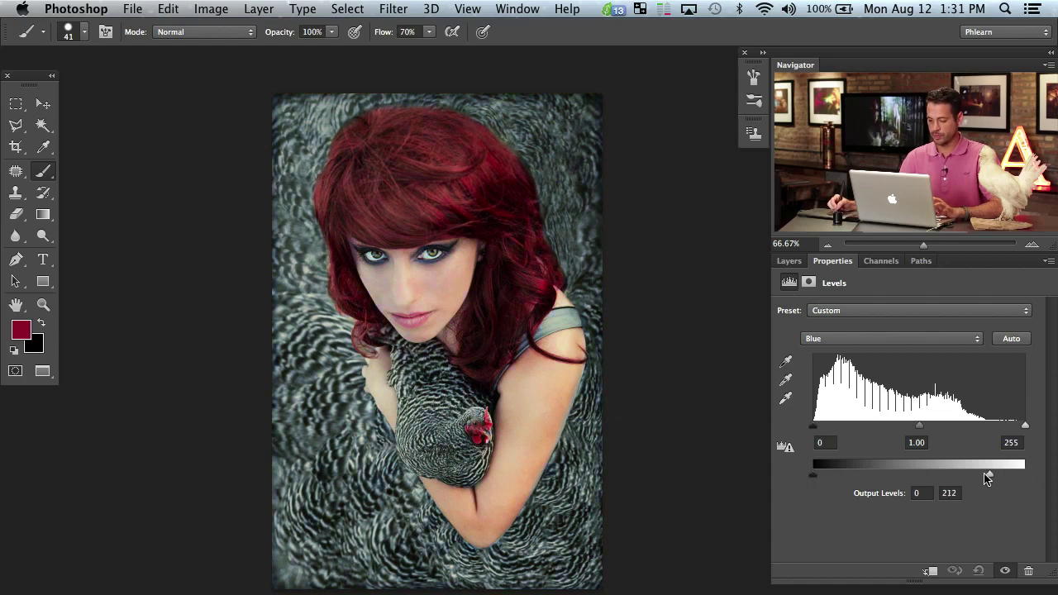
{"action": "left_click_drag", "start_coordinate": [988, 478], "coordinate": [897, 473]}
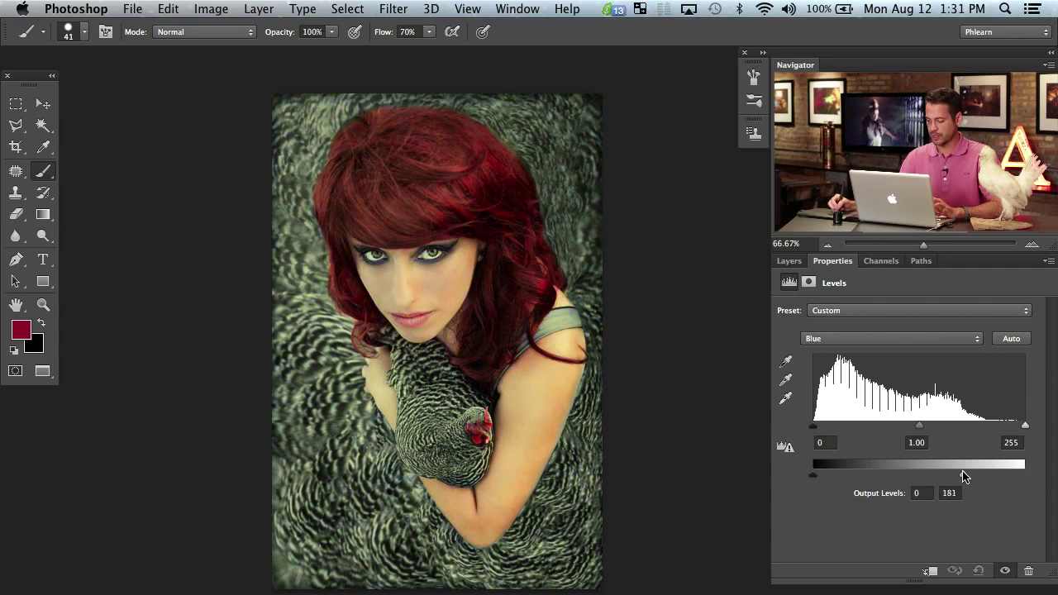
{"action": "left_click_drag", "start_coordinate": [832, 479], "coordinate": [834, 478]}
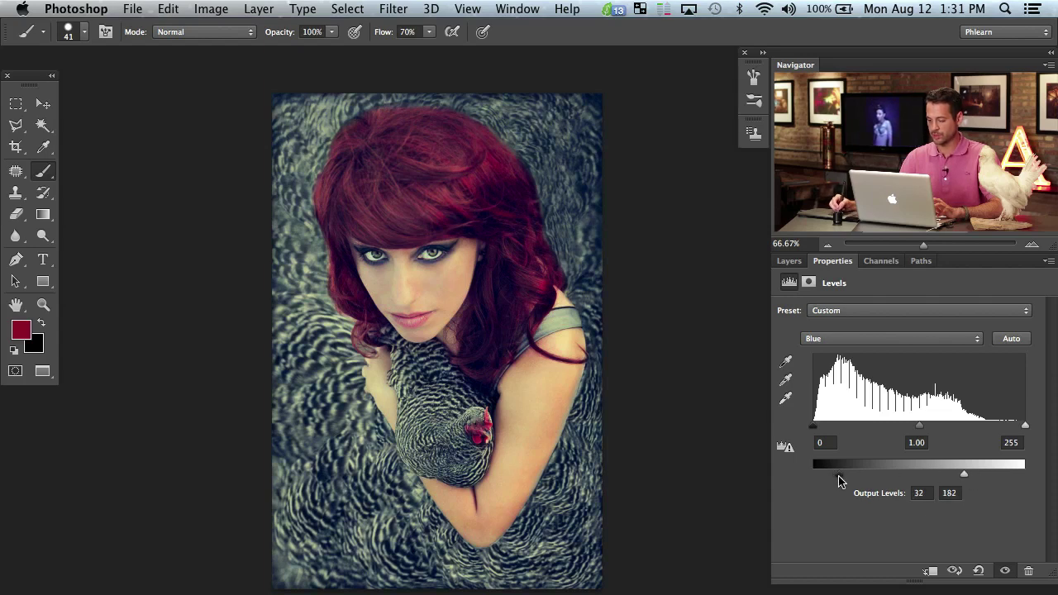
Toggle the Levels 1 effect to judge it, then reopen its Blue channel settings.
{"action": "left_click", "coordinate": [790, 260]}
{"action": "left_click", "coordinate": [784, 366]}
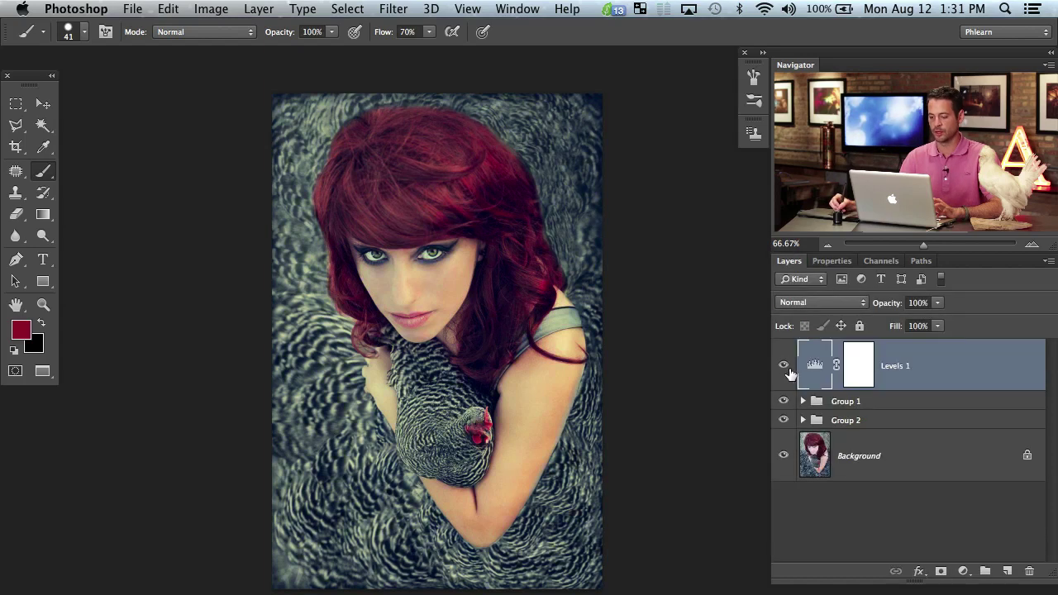
{"action": "double_click", "coordinate": [817, 376]}
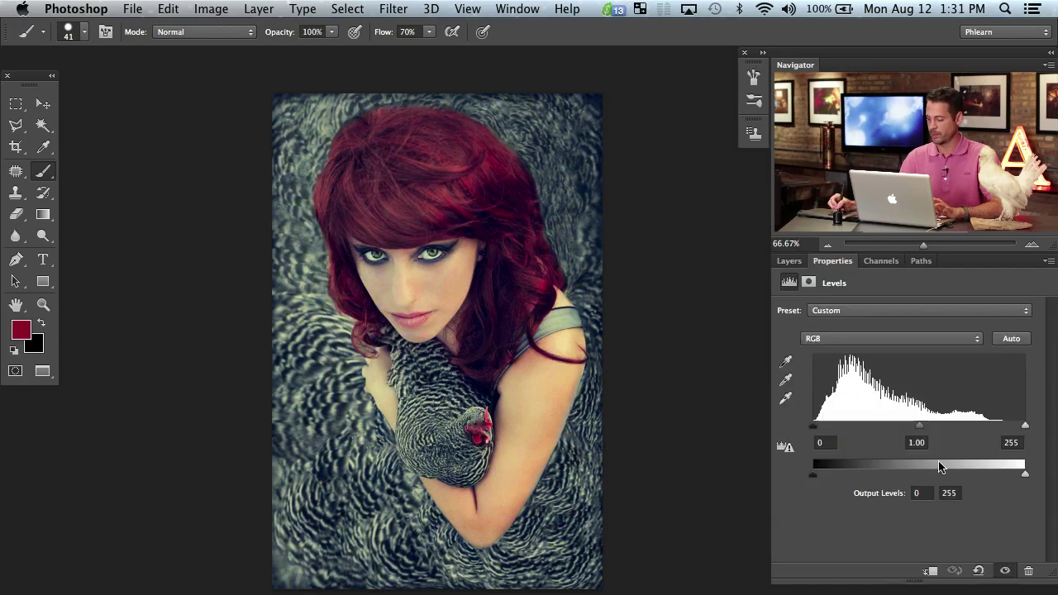
{"action": "left_click", "coordinate": [891, 338]}
{"action": "left_click", "coordinate": [827, 372]}
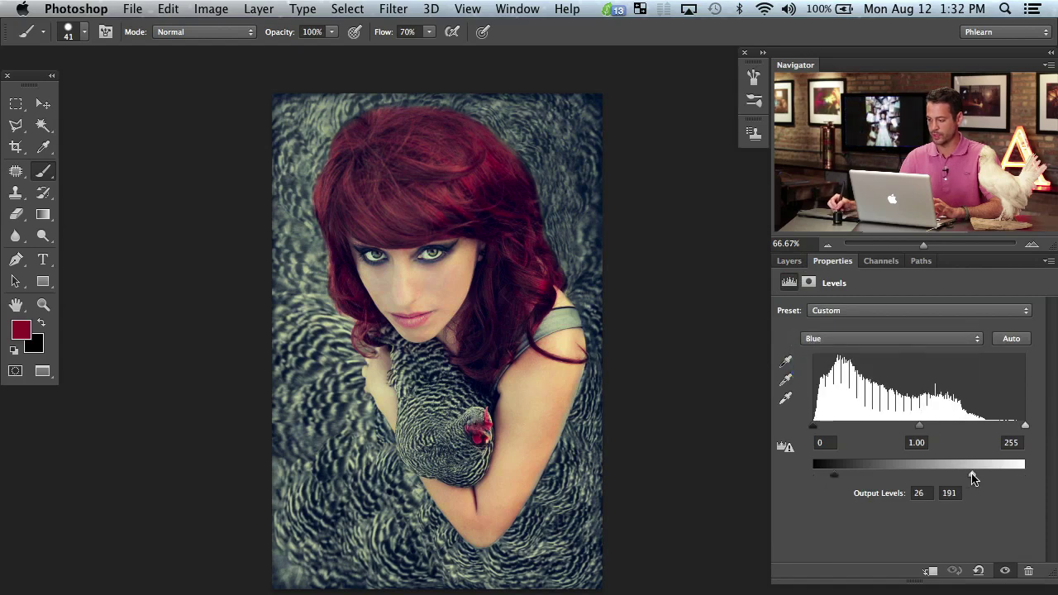
Hide and restore all edits to compare against the original photo.
{"action": "left_click", "coordinate": [790, 262]}
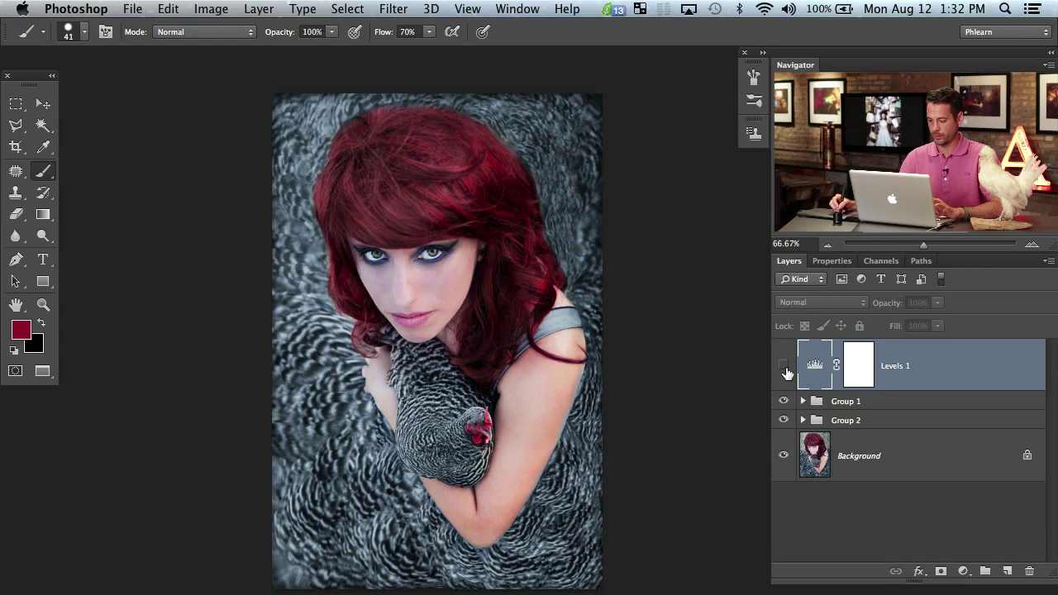
{"action": "left_click", "coordinate": [784, 456], "text": "alt"}
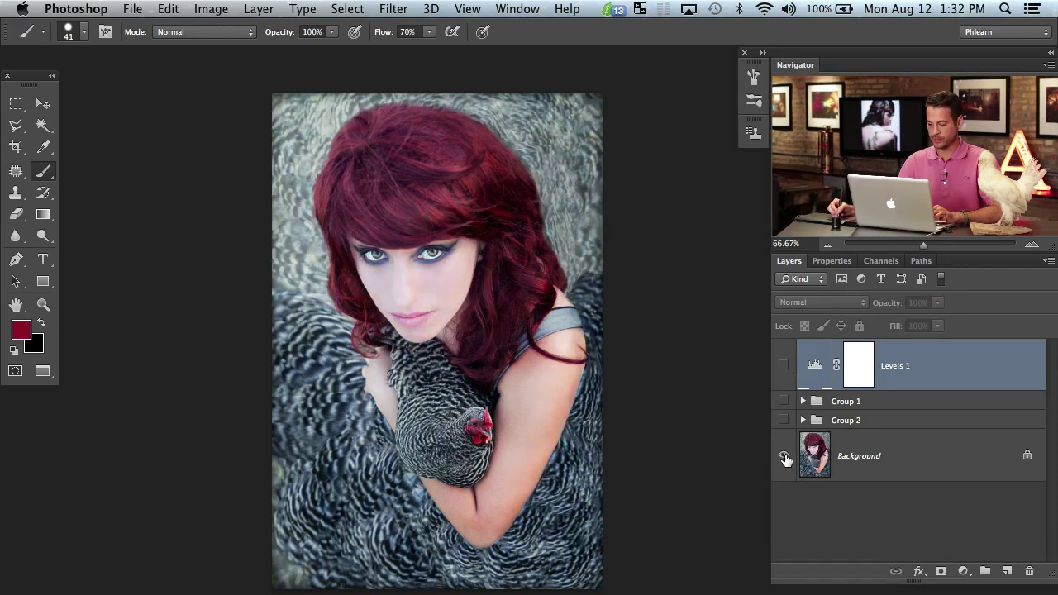
{"action": "left_click", "coordinate": [784, 456], "text": "alt"}
{"action": "left_click", "coordinate": [784, 456], "text": "alt"}
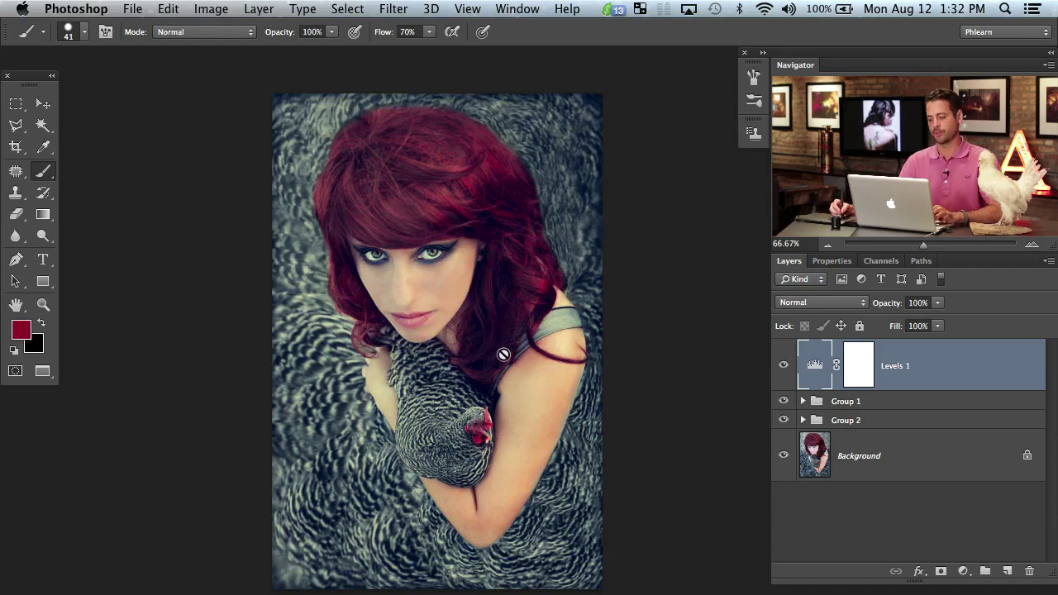